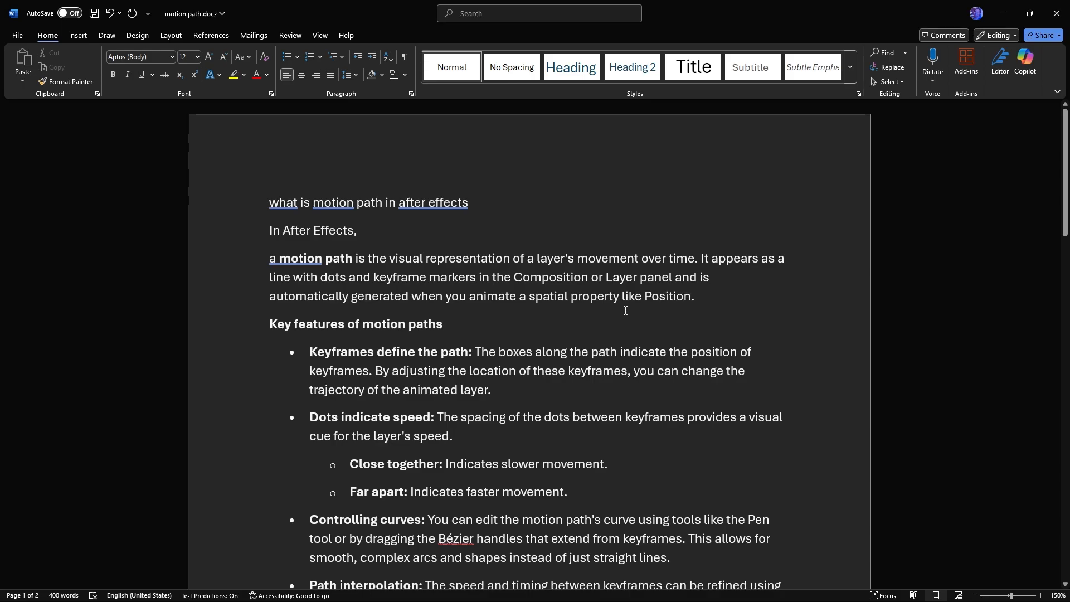
# Read through the motion path notes, covering key features, creation methods and image credits, and return to the beginning of the document
pyautogui.scroll(-3, 626, 311)
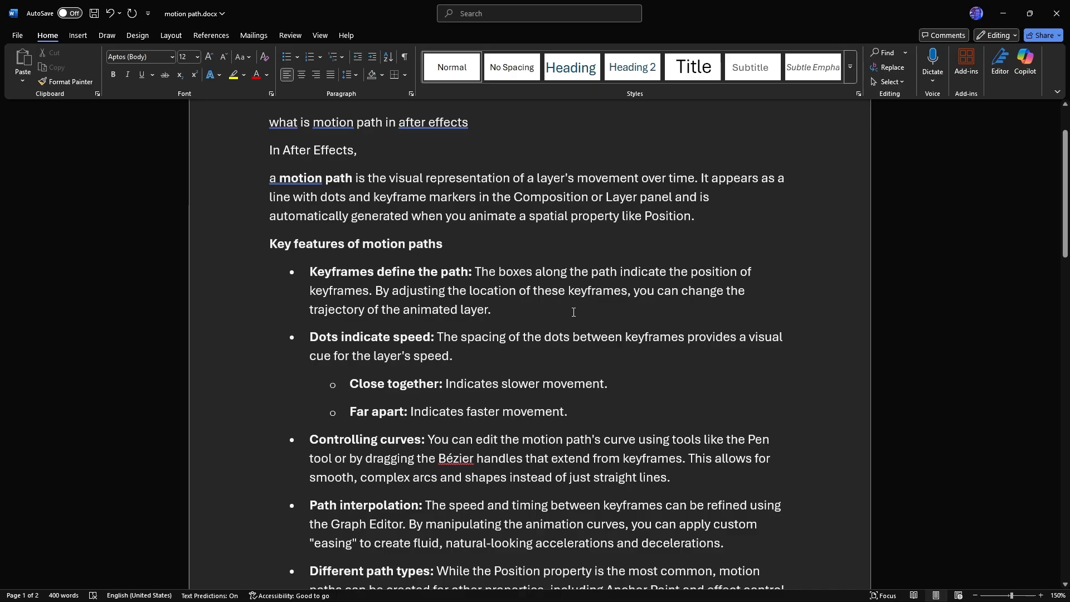
pyautogui.scroll(-3, 574, 312)
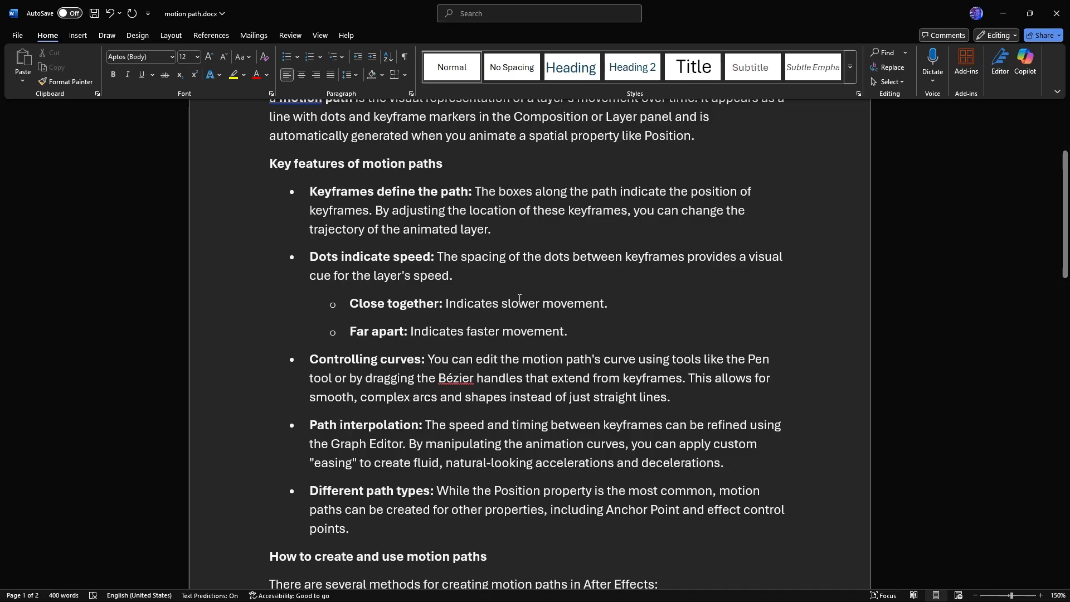
pyautogui.scroll(-2, 519, 299)
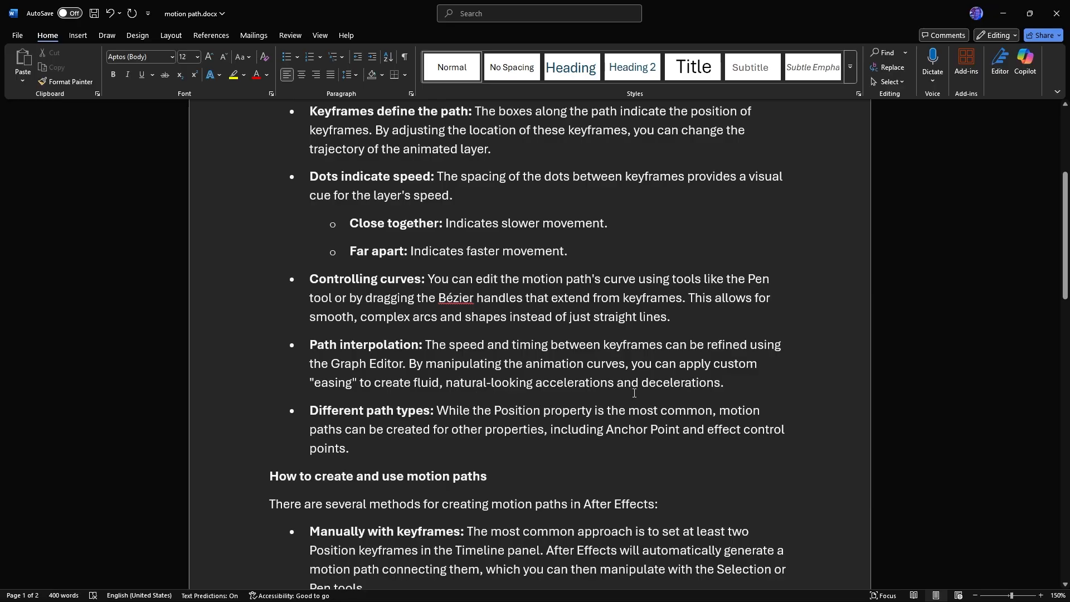
pyautogui.scroll(-1, 635, 349)
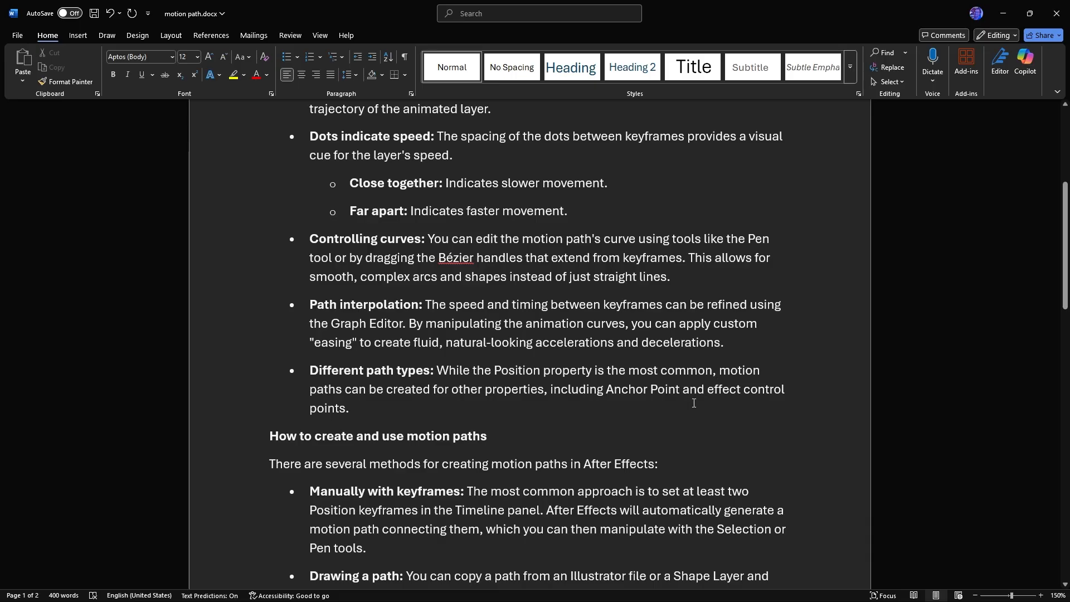
pyautogui.scroll(-3, 665, 323)
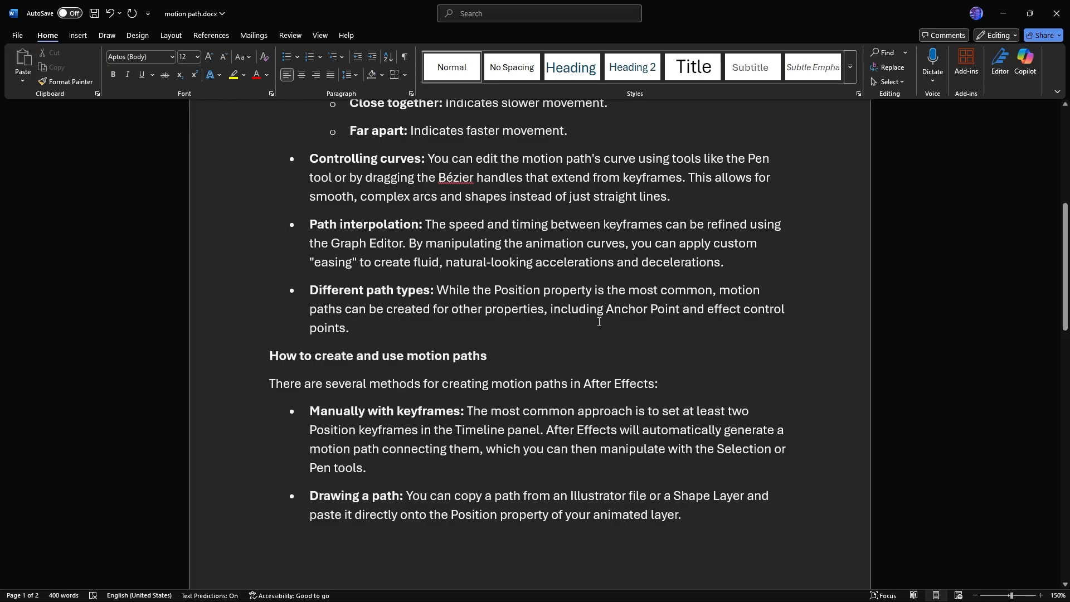
pyautogui.scroll(-1, 599, 321)
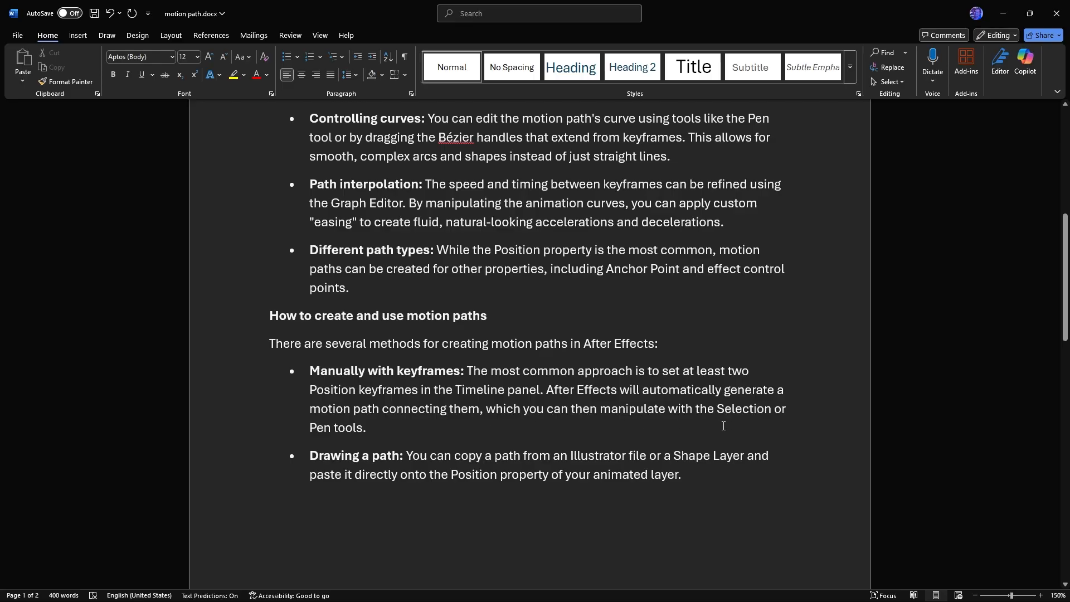
pyautogui.scroll(-3, 489, 282)
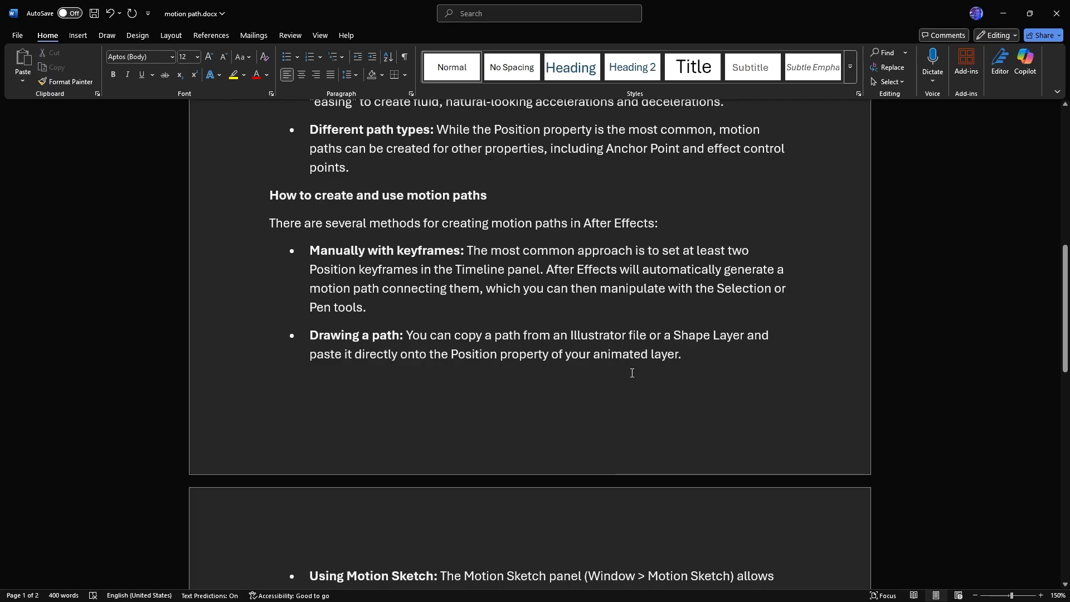
pyautogui.scroll(-2, 633, 373)
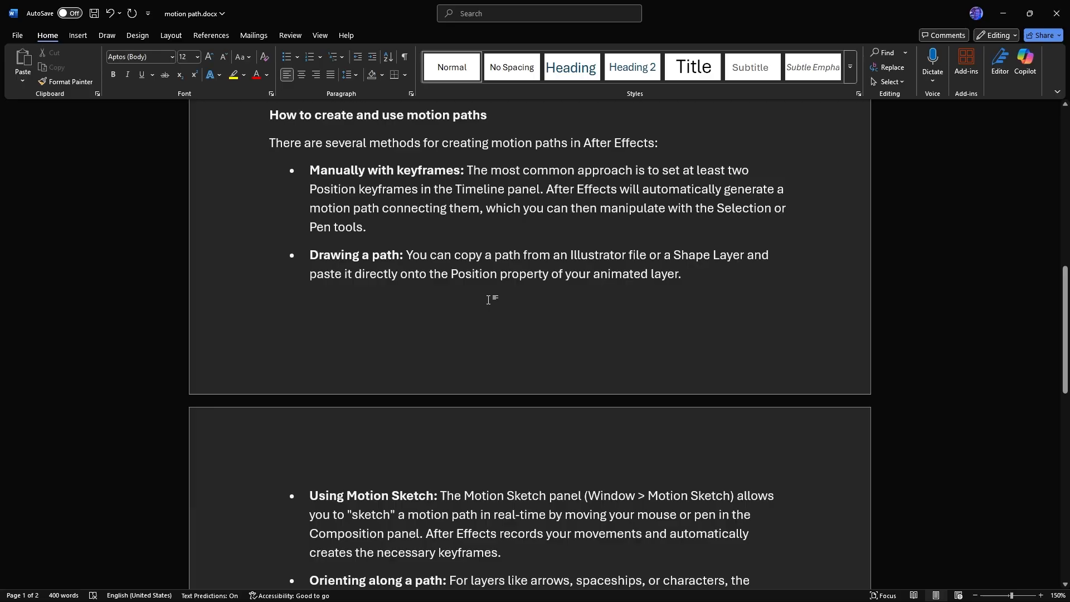
pyautogui.scroll(-4, 489, 299)
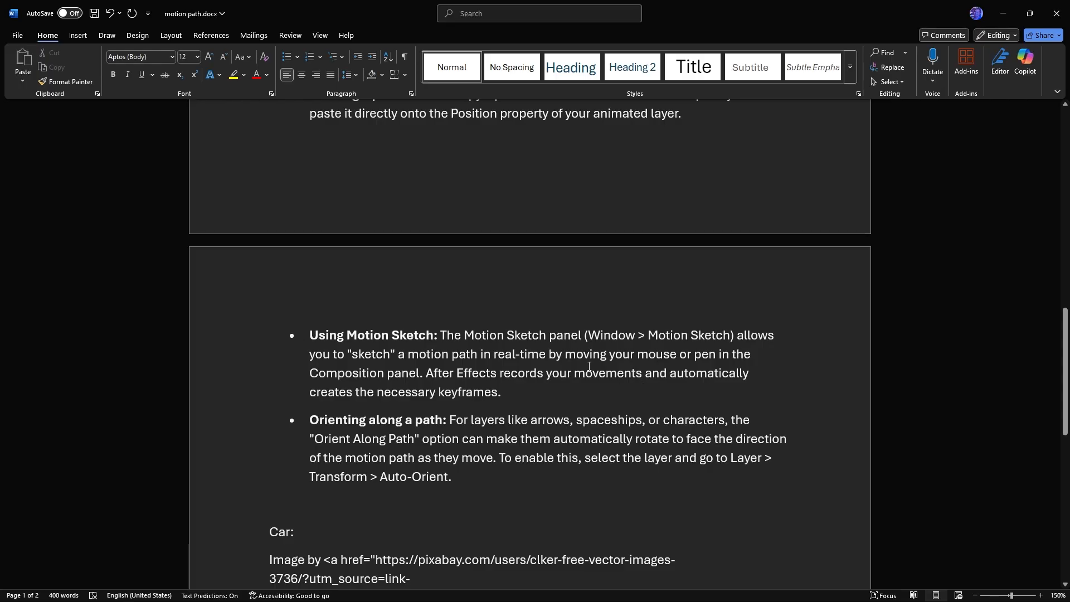
pyautogui.scroll(-3, 561, 321)
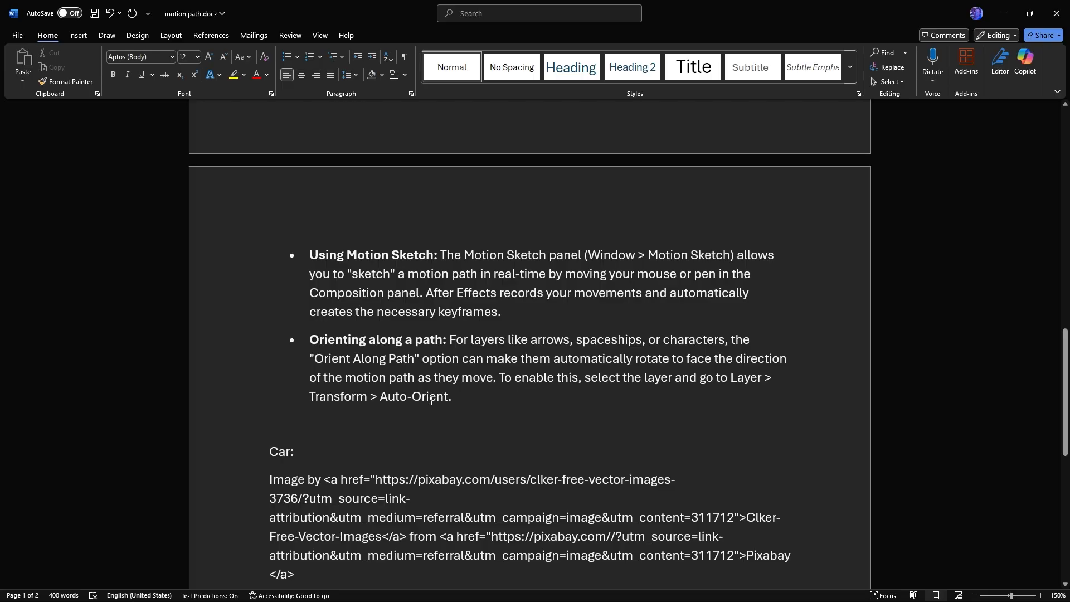
pyautogui.scroll(-3, 431, 401)
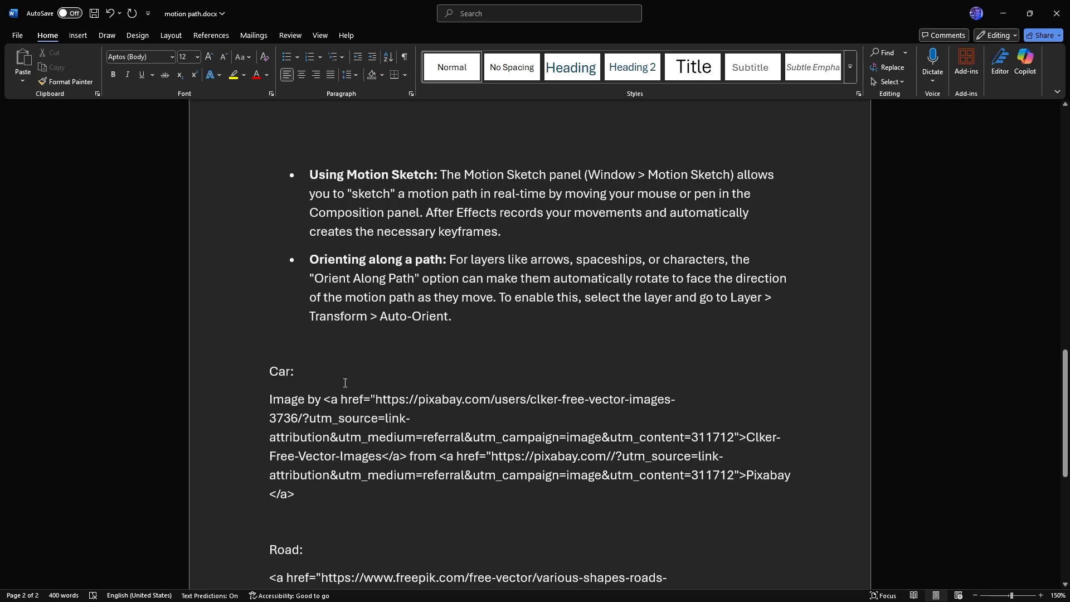
pyautogui.scroll(20, 525, 328)
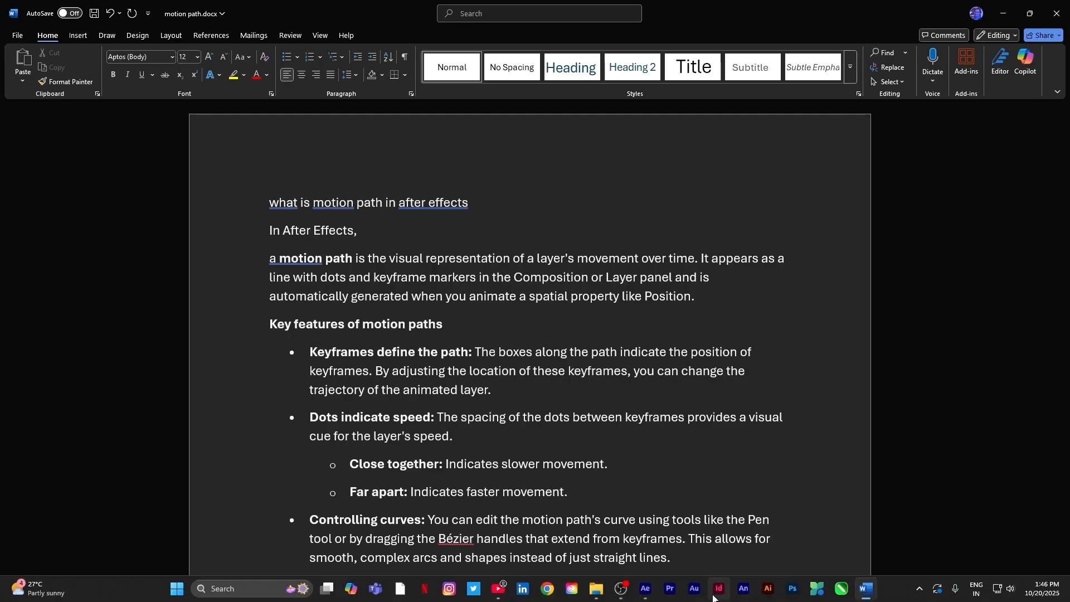
# Switch to After Effects and create composition Comp 1 at 1920x1080, 29.97 fps, with a 30-second duration
pyautogui.click(648, 588)
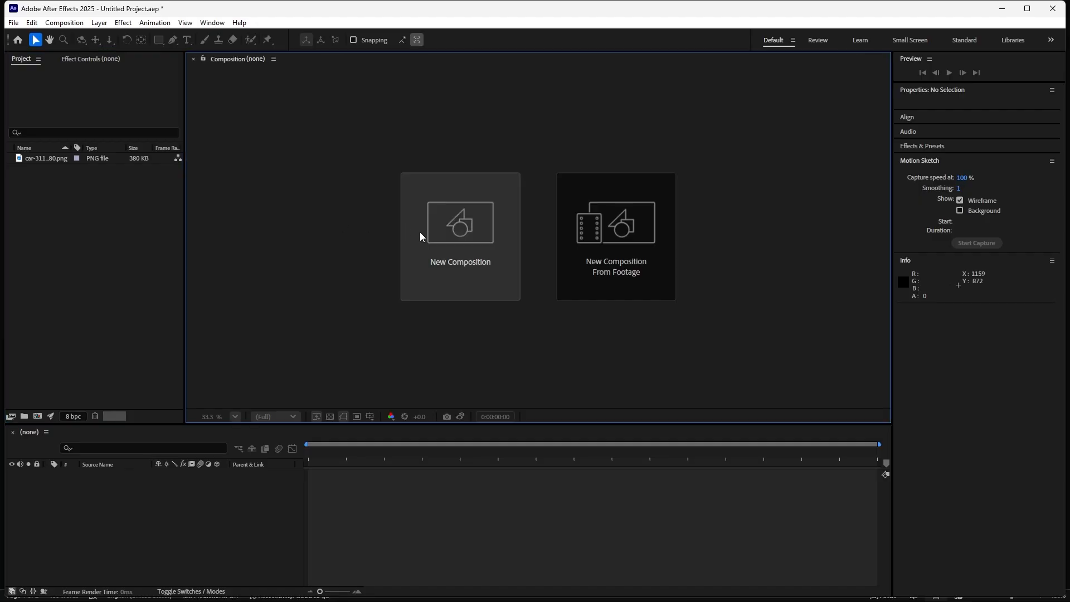
pyautogui.click(454, 251)
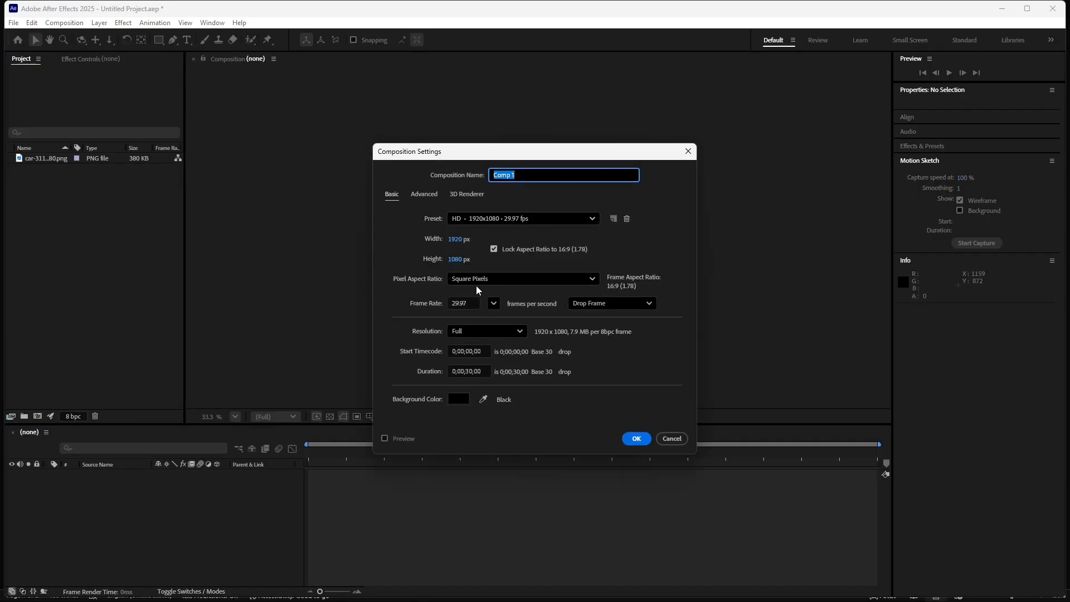
pyautogui.click(636, 439)
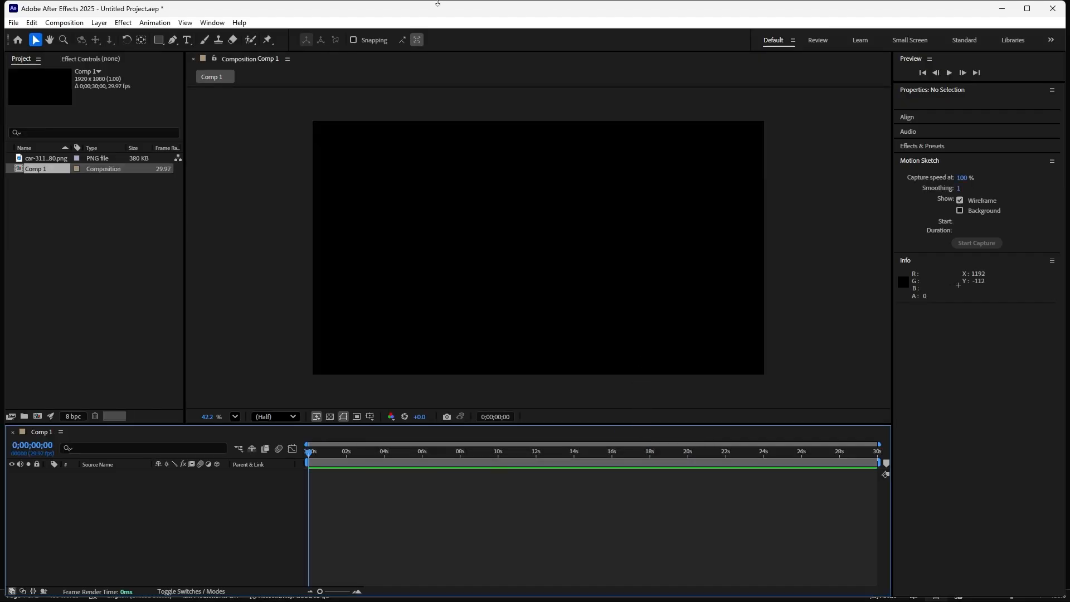
# Import car-311712_1280.png from the 8 motion path folder and add it to Comp 1 as a layer
pyautogui.rightClick(128, 257)
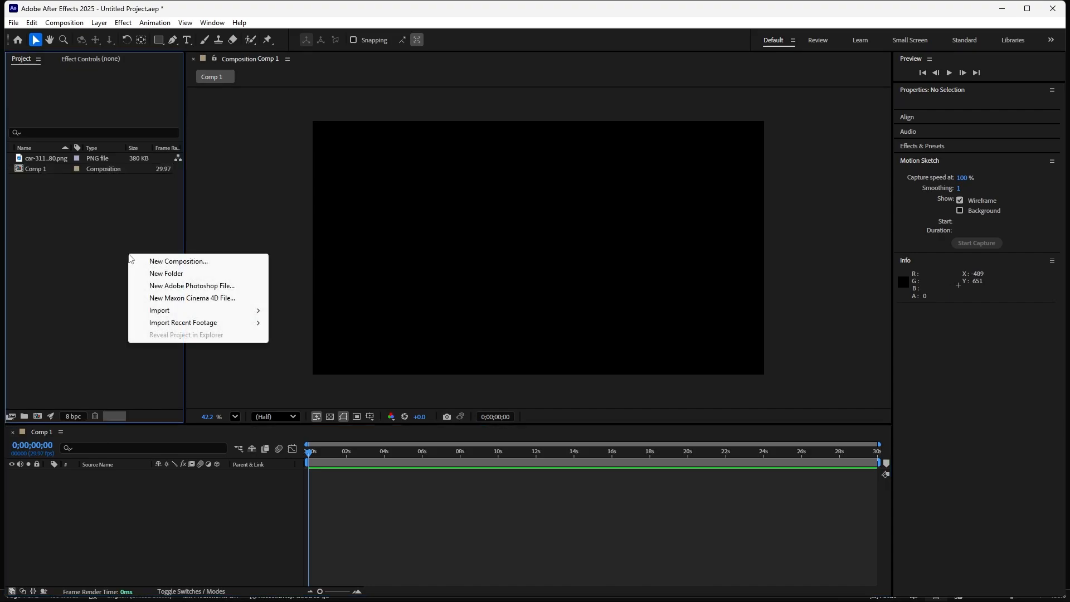
pyautogui.moveTo(254, 311)
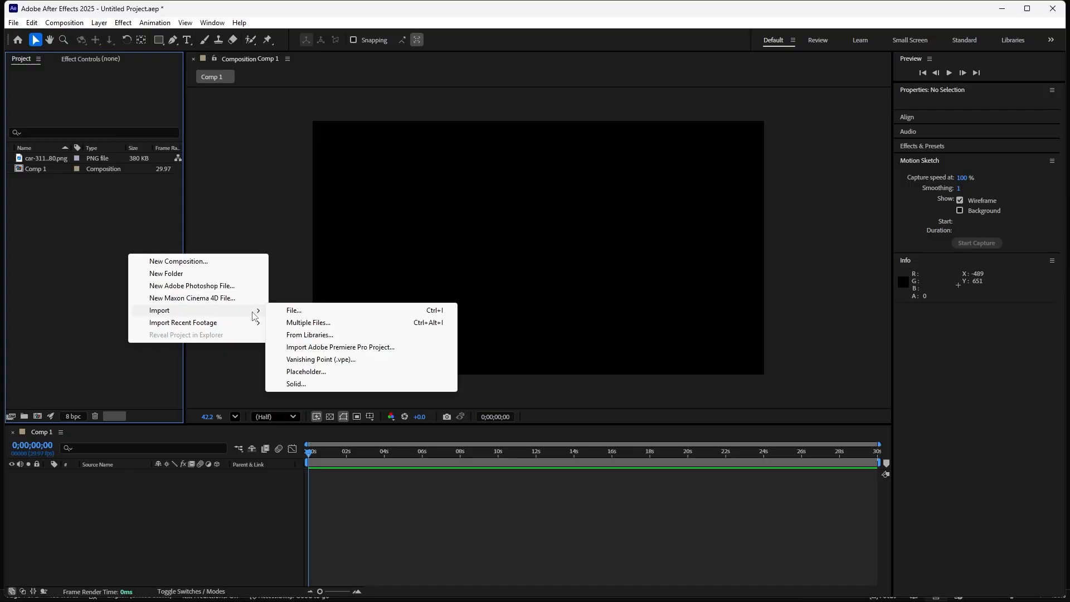
pyautogui.click(292, 315)
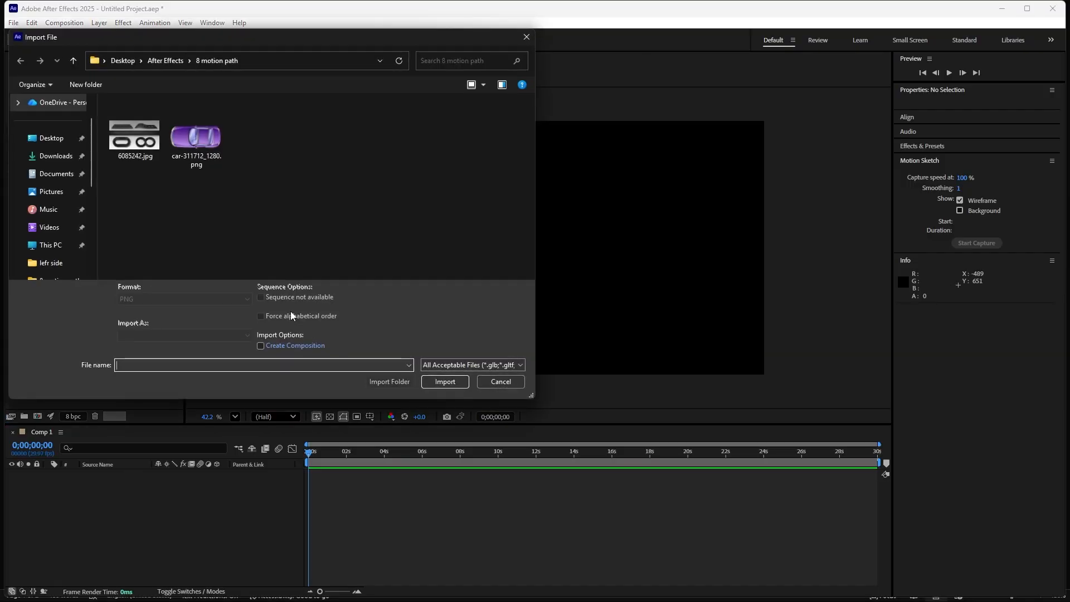
pyautogui.click(214, 161)
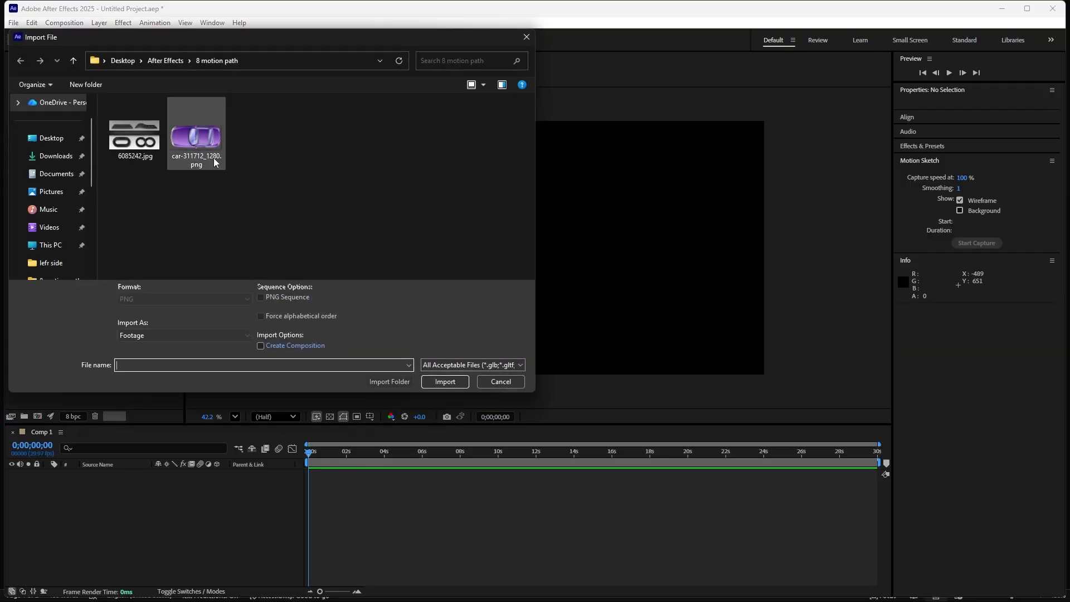
pyautogui.click(455, 378)
pyautogui.click(102, 279)
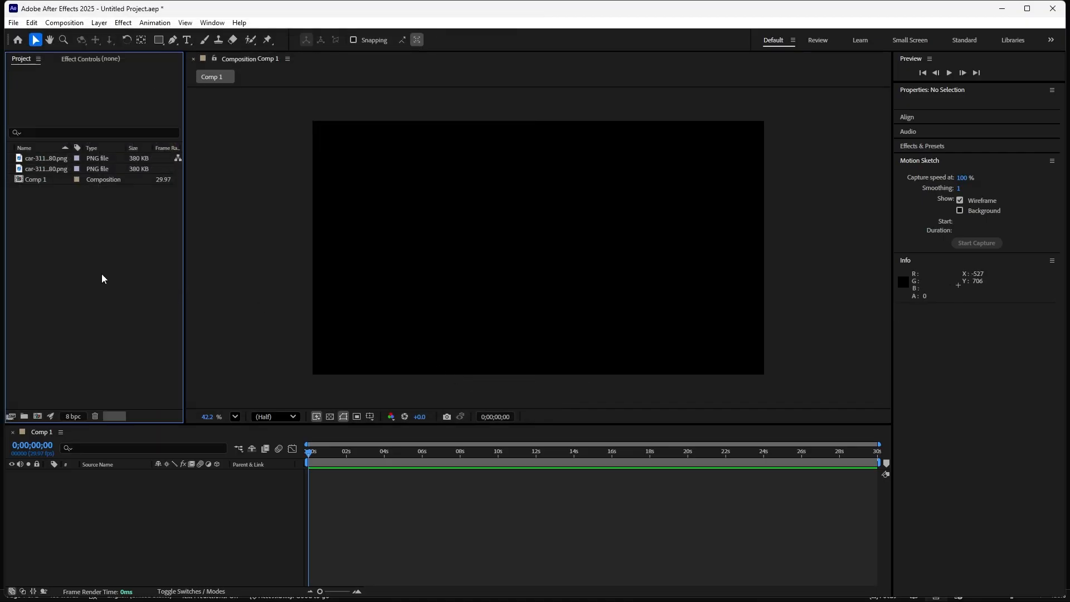
pyautogui.click(59, 173)
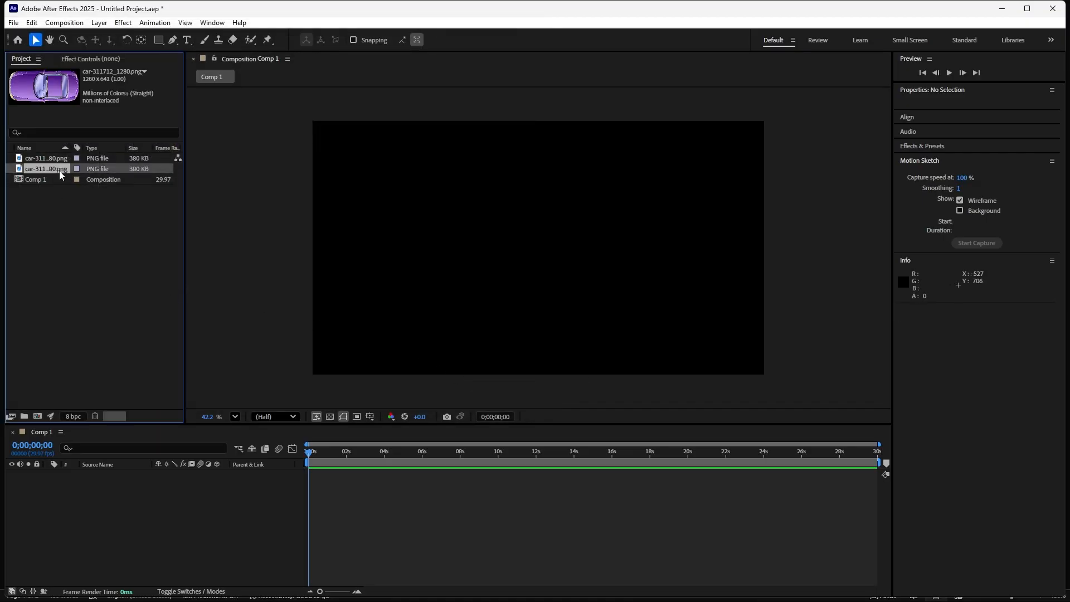
pyautogui.moveTo(59, 175); pyautogui.dragTo(126, 509)
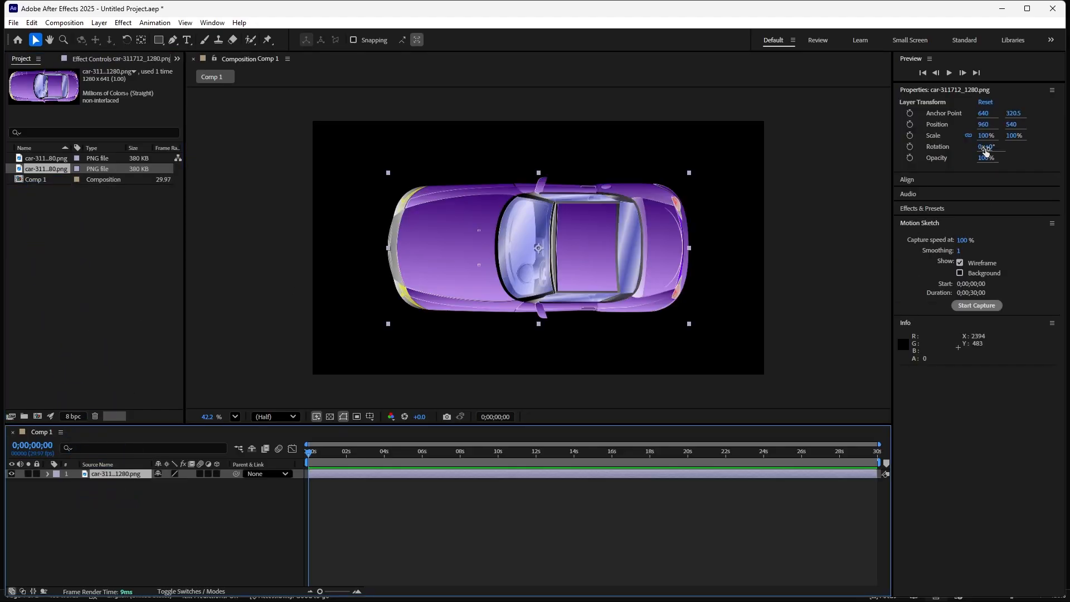
# Scale the car layer to 19% and move it to the frame's lower-left corner, at about 170.7, 916.9
pyautogui.moveTo(1010, 136); pyautogui.dragTo(983, 151)
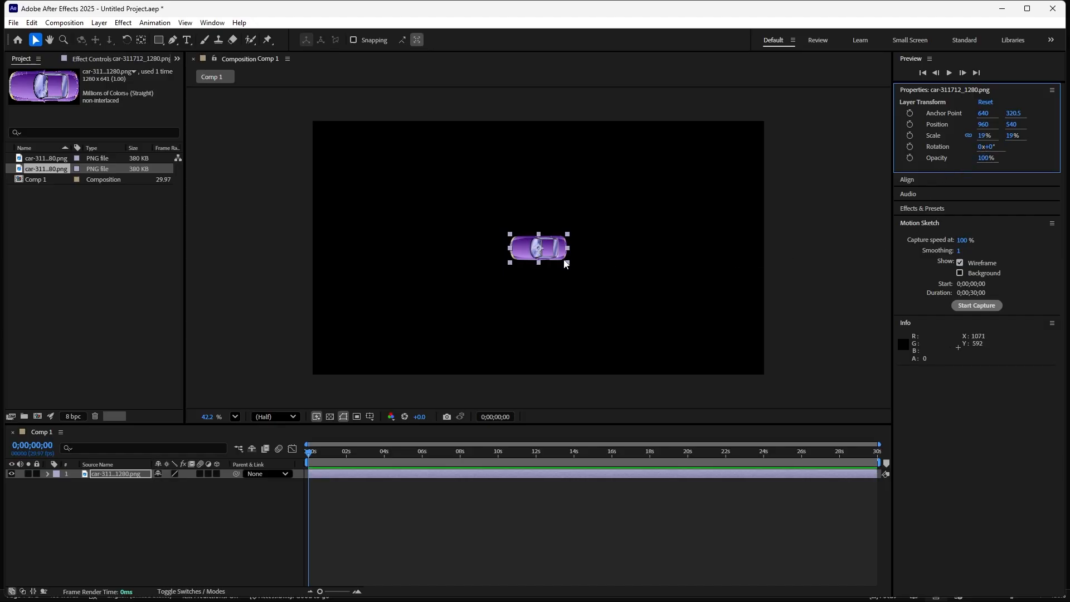
pyautogui.moveTo(557, 250); pyautogui.dragTo(371, 338)
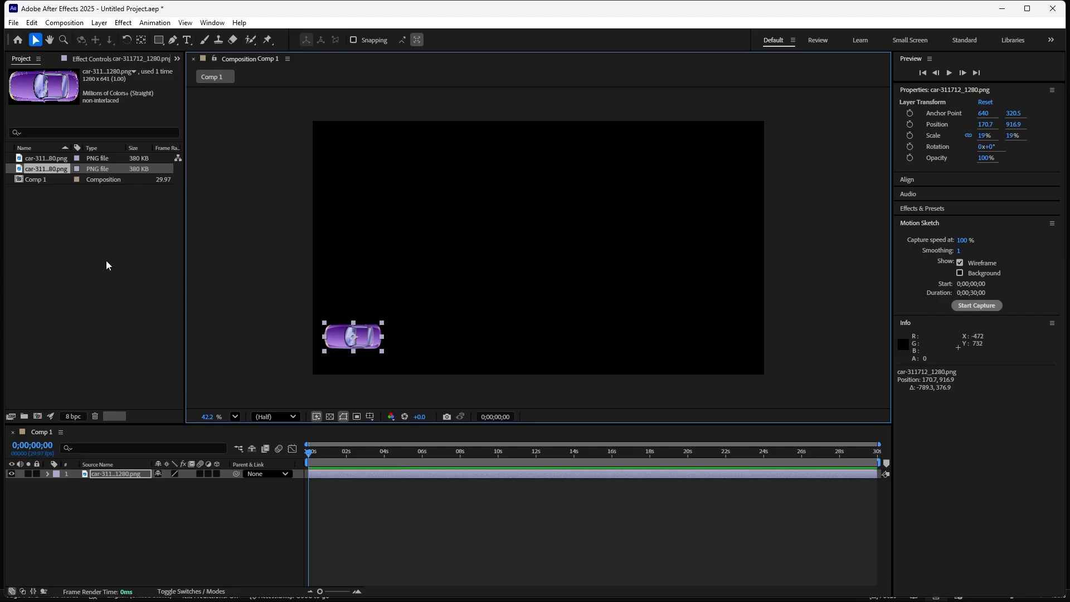
# Import the road image 6085242.jpg and add it to Comp 1 beneath the car layer
pyautogui.click(89, 252)
pyautogui.rightClick(104, 223)
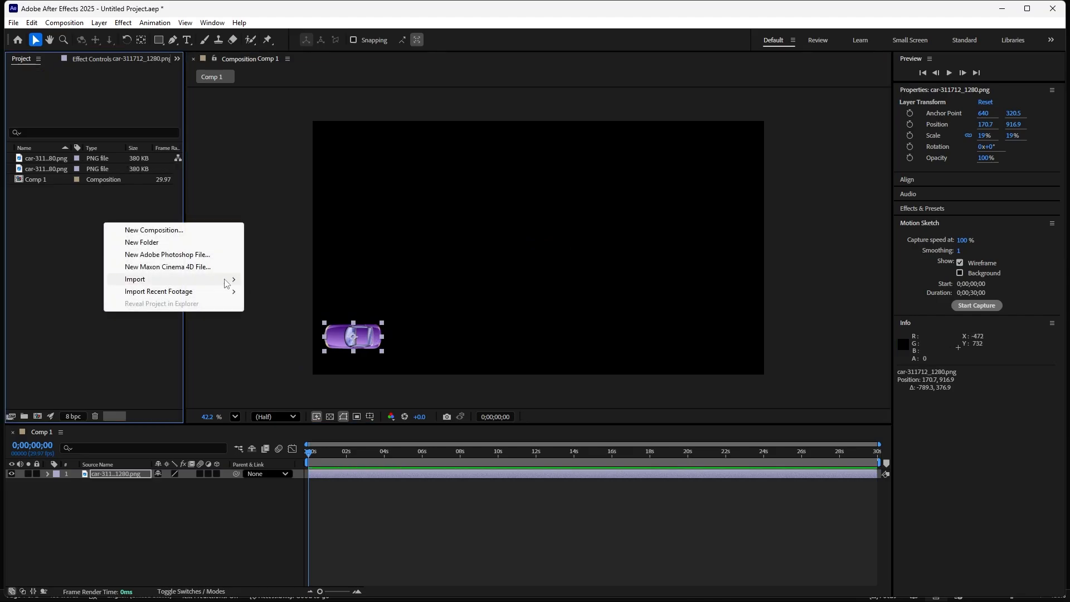
pyautogui.moveTo(230, 282)
pyautogui.click(265, 285)
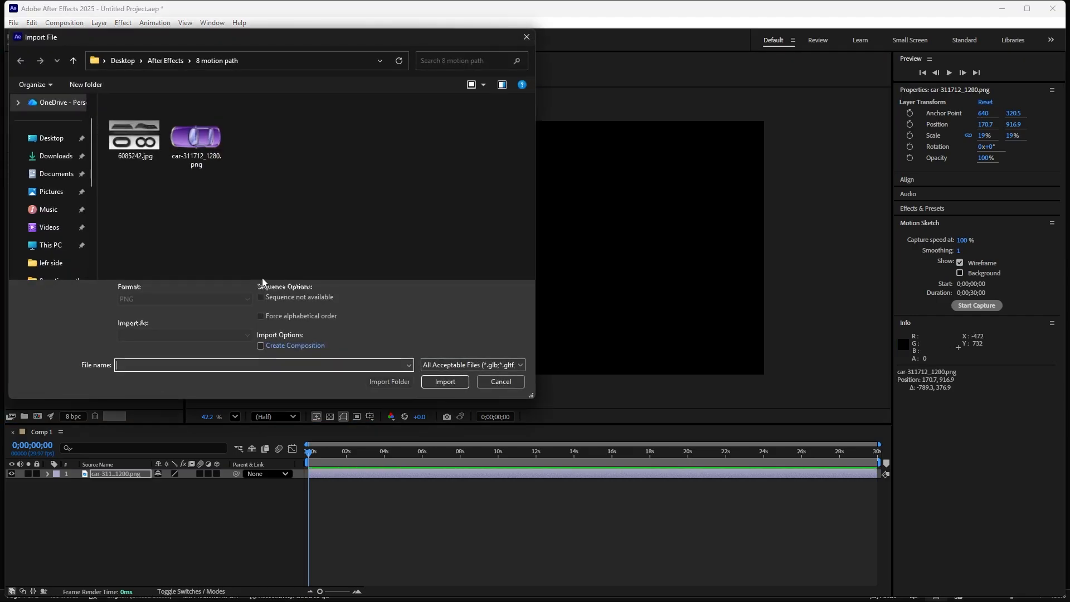
pyautogui.click(137, 155)
pyautogui.click(444, 382)
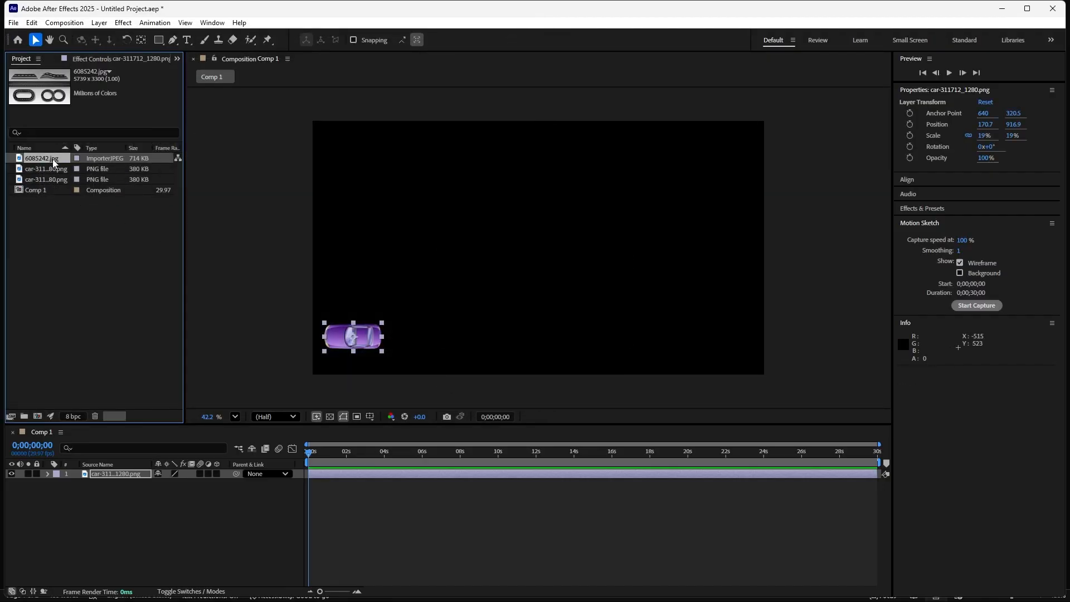
pyautogui.moveTo(55, 162); pyautogui.dragTo(108, 505)
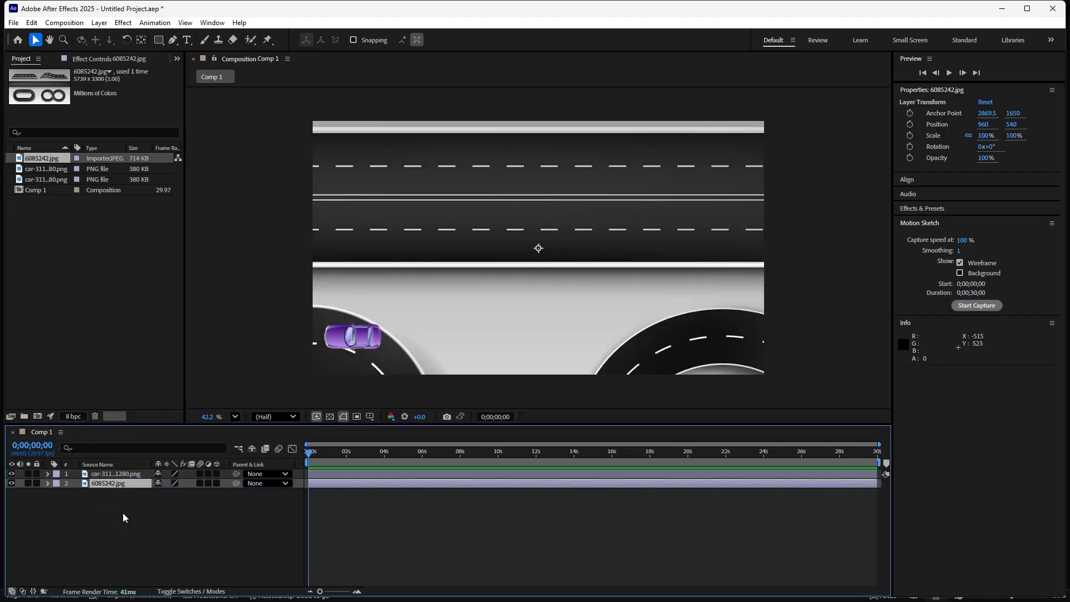
pyautogui.click(122, 342)
pyautogui.click(483, 212)
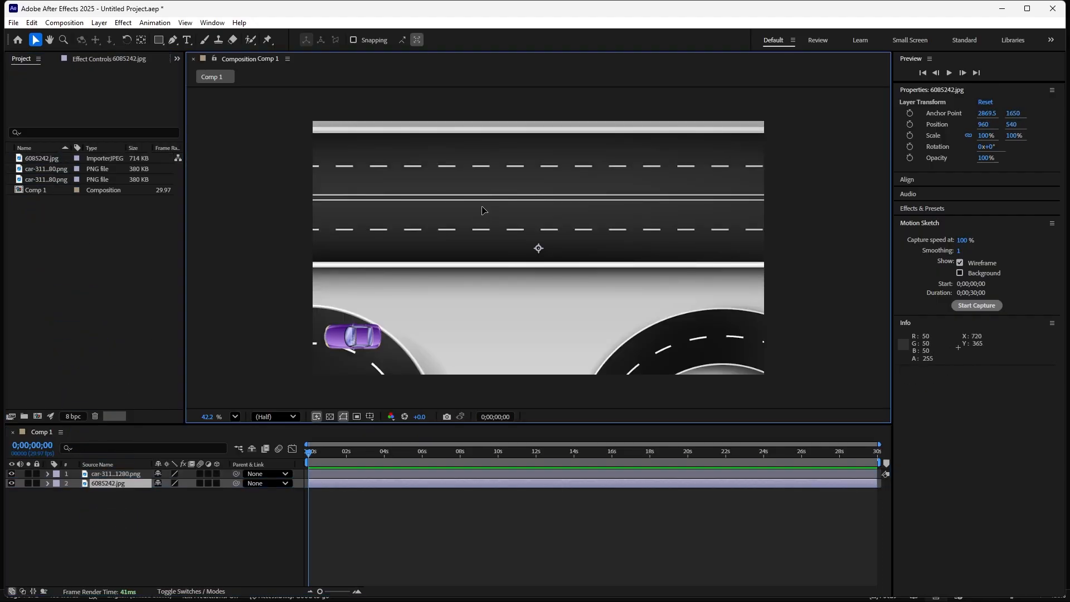
pyautogui.doubleClick(482, 208)
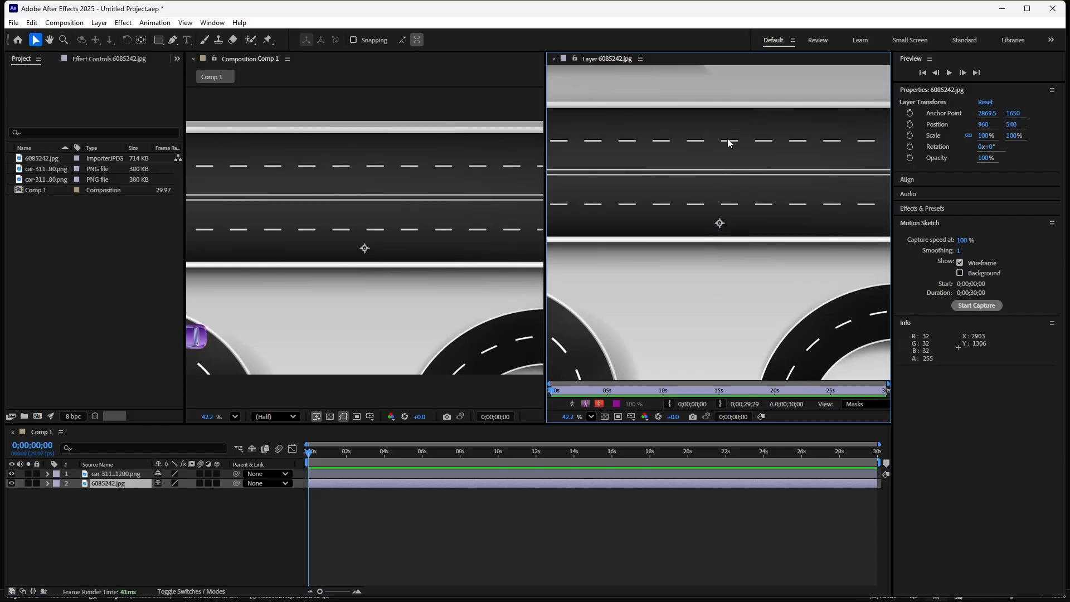
pyautogui.click(554, 58)
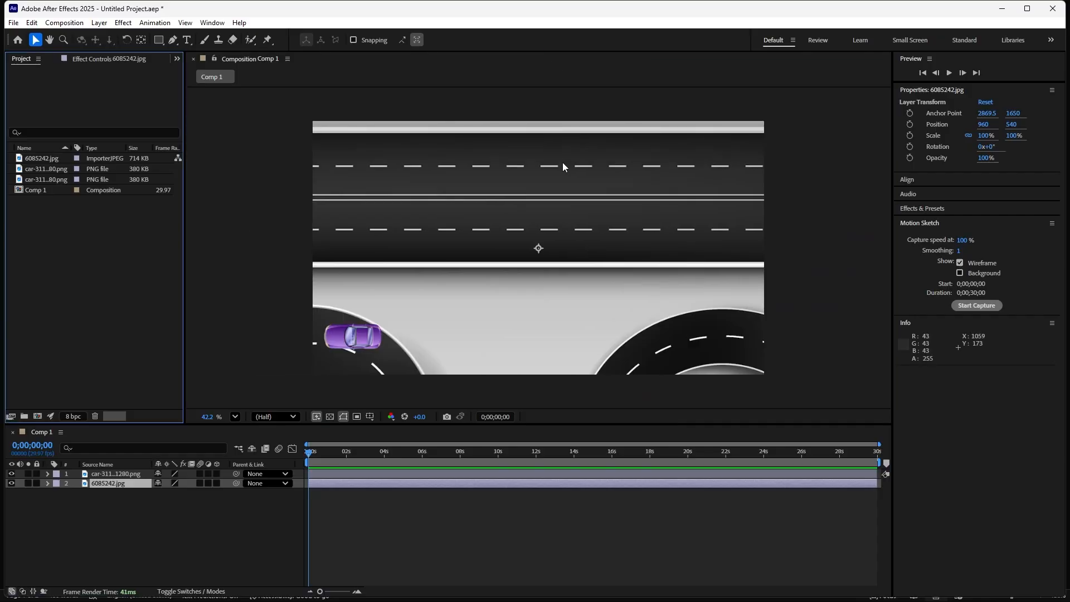
# Move the road image to about 1583.4, 94.4 and scale it to 67% so the oval track fills most of the frame
pyautogui.moveTo(1012, 139); pyautogui.dragTo(985, 143)
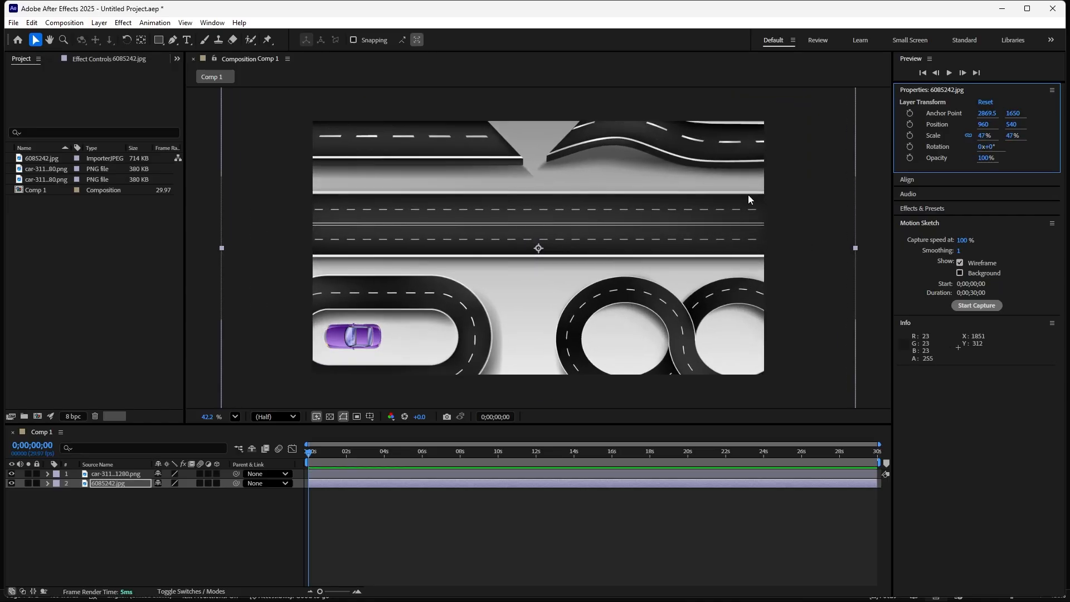
pyautogui.moveTo(668, 228); pyautogui.dragTo(768, 145)
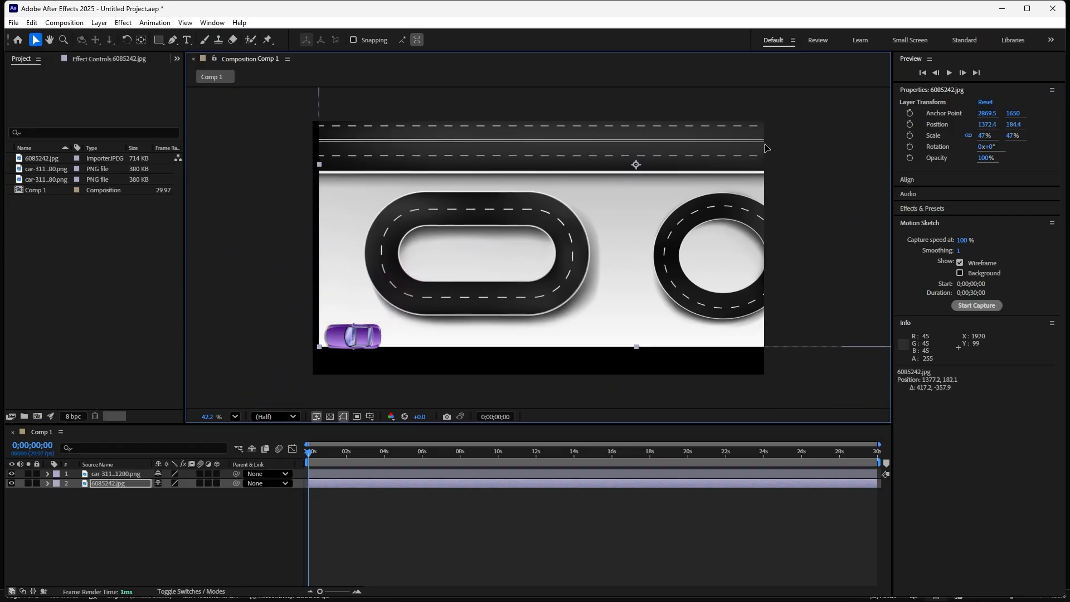
pyautogui.moveTo(662, 250); pyautogui.dragTo(709, 232)
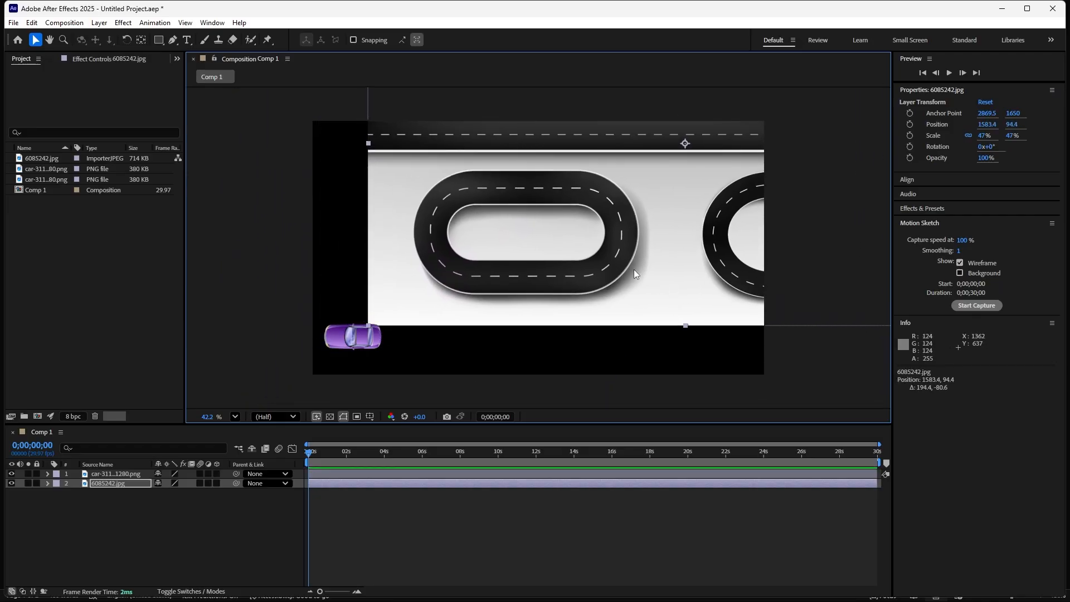
pyautogui.moveTo(1012, 136); pyautogui.dragTo(1024, 136)
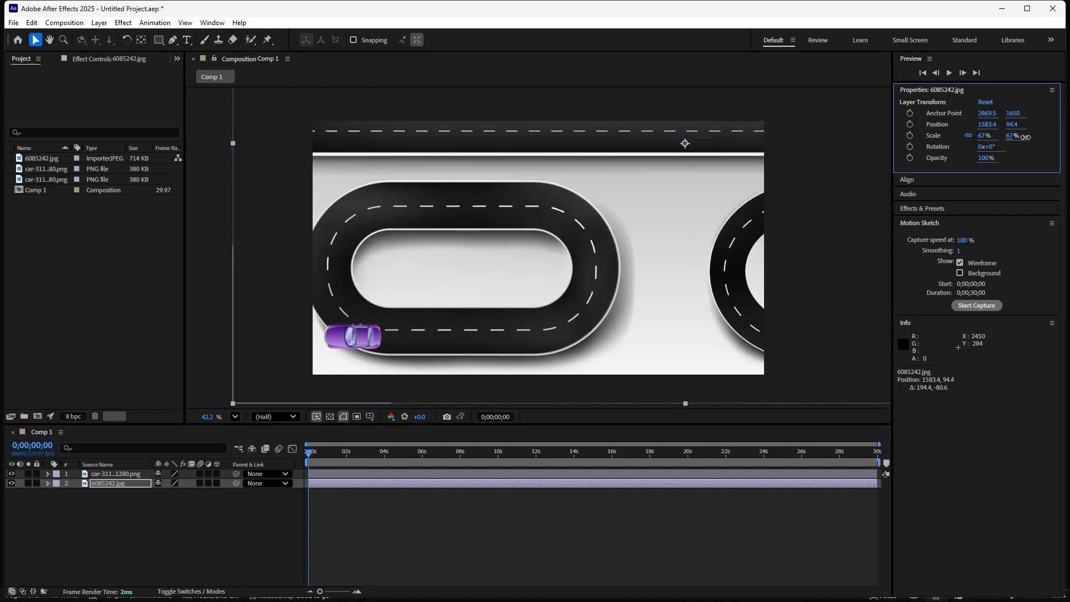
# Scale the road image to 73% and move it to about 2000.6, -28.9 so the whole oval track sits centred in the frame
pyautogui.moveTo(631, 250); pyautogui.dragTo(713, 223)
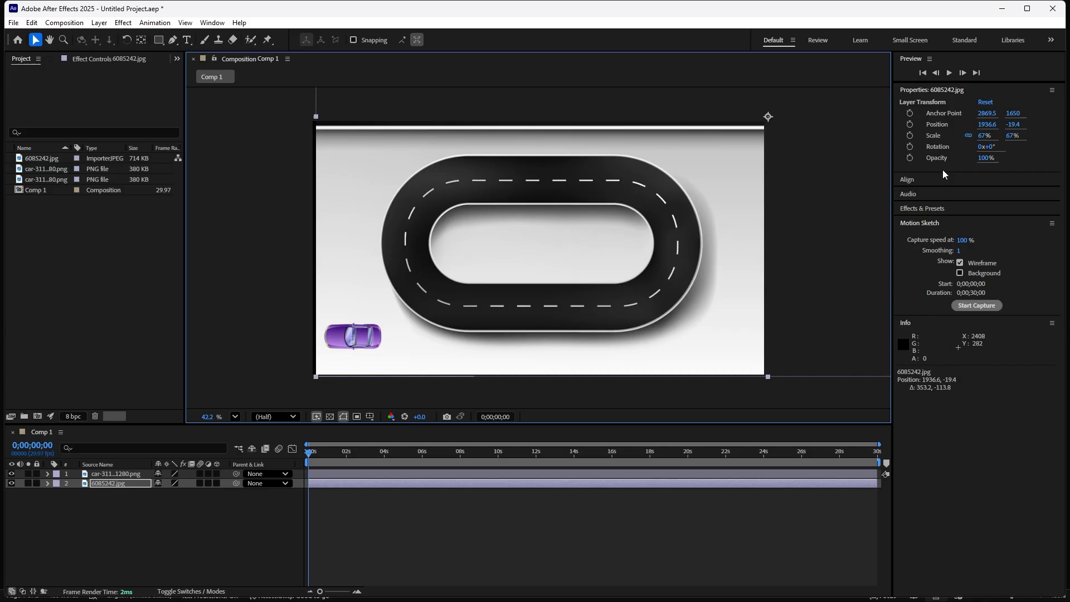
pyautogui.moveTo(1014, 136); pyautogui.dragTo(1018, 136)
pyautogui.moveTo(642, 220); pyautogui.dragTo(648, 221)
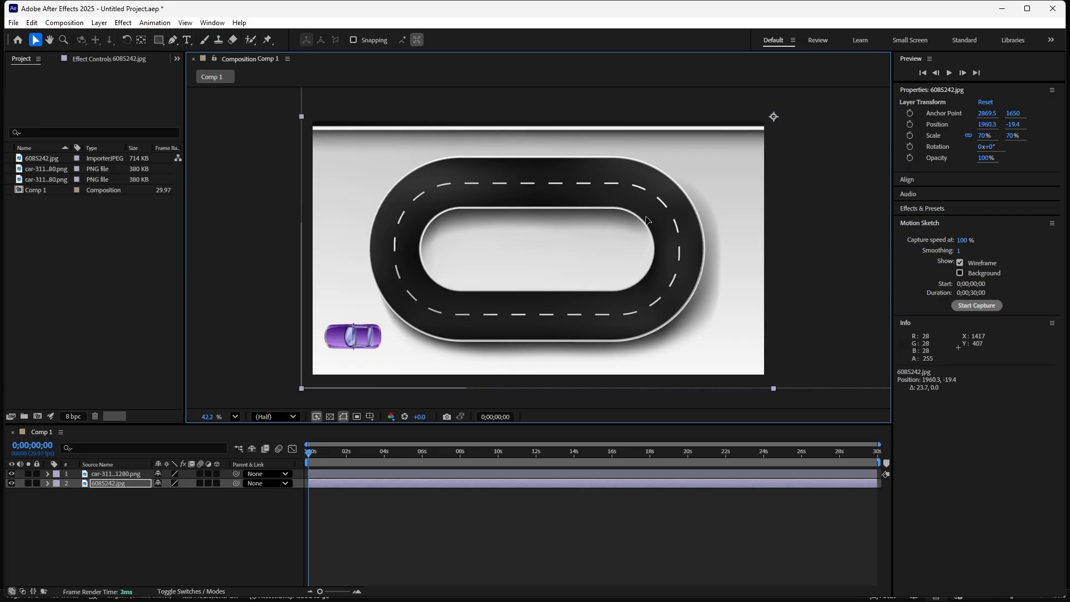
pyautogui.click(1014, 136)
pyautogui.moveTo(1014, 135); pyautogui.dragTo(1016, 135)
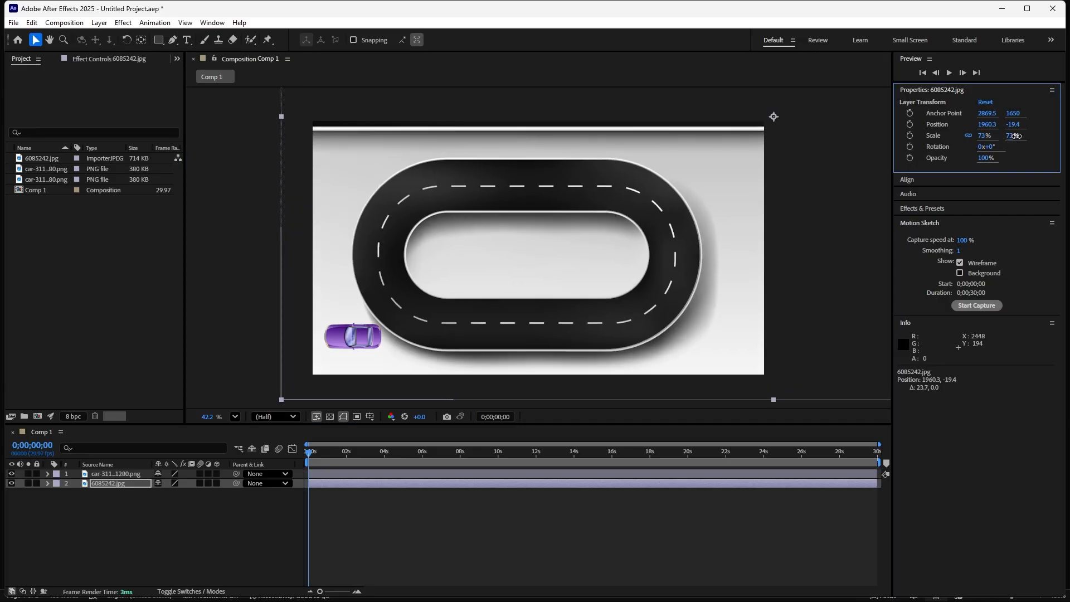
pyautogui.moveTo(636, 272); pyautogui.dragTo(645, 269)
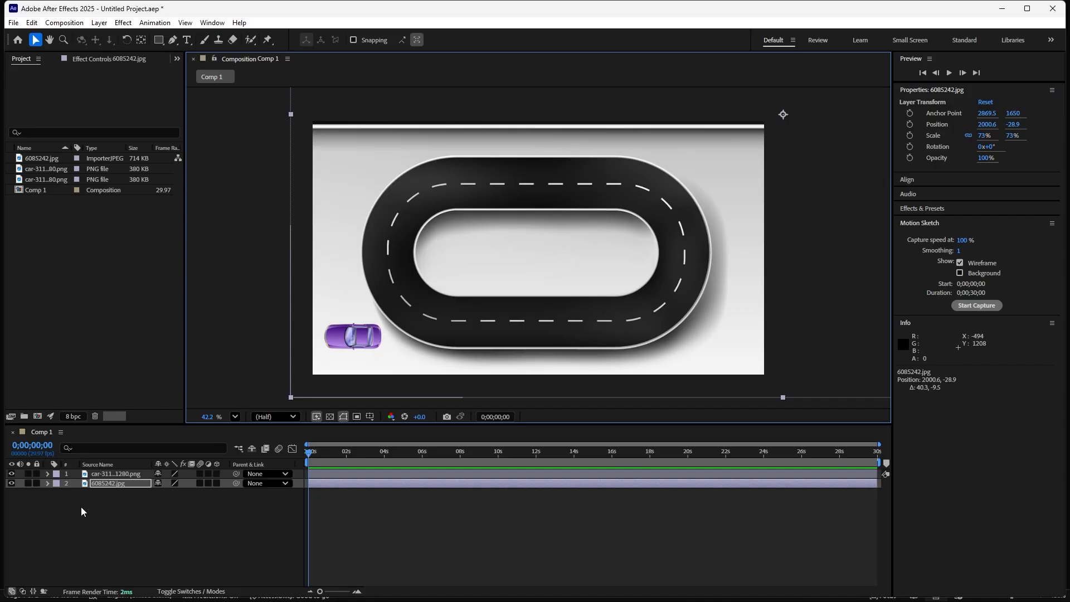
# Lock the 6085242.jpg road layer and hide it
pyautogui.click(11, 483)
pyautogui.click(11, 483)
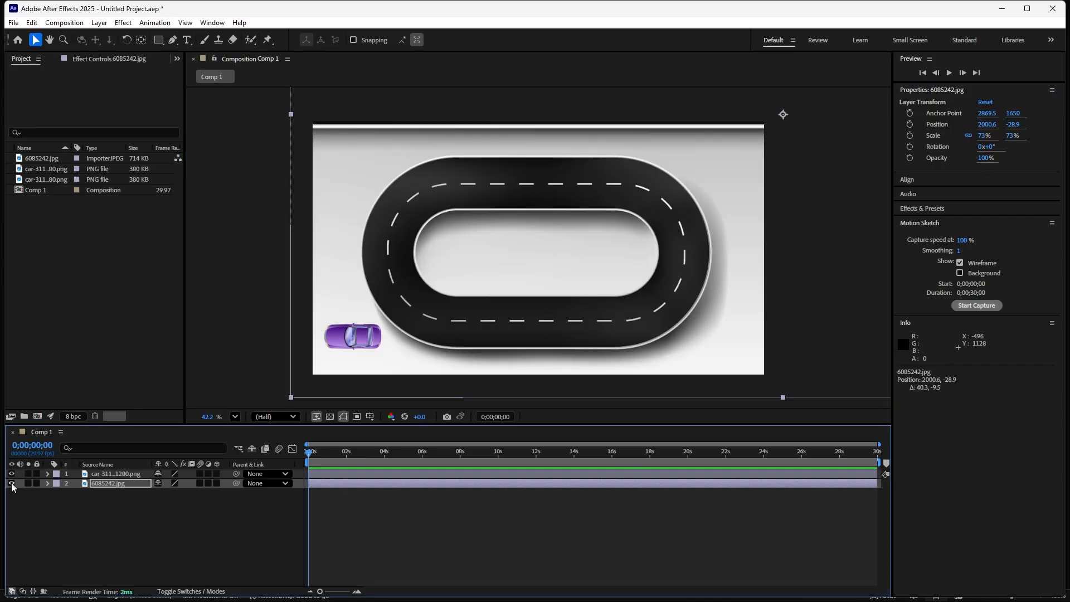
pyautogui.click(35, 484)
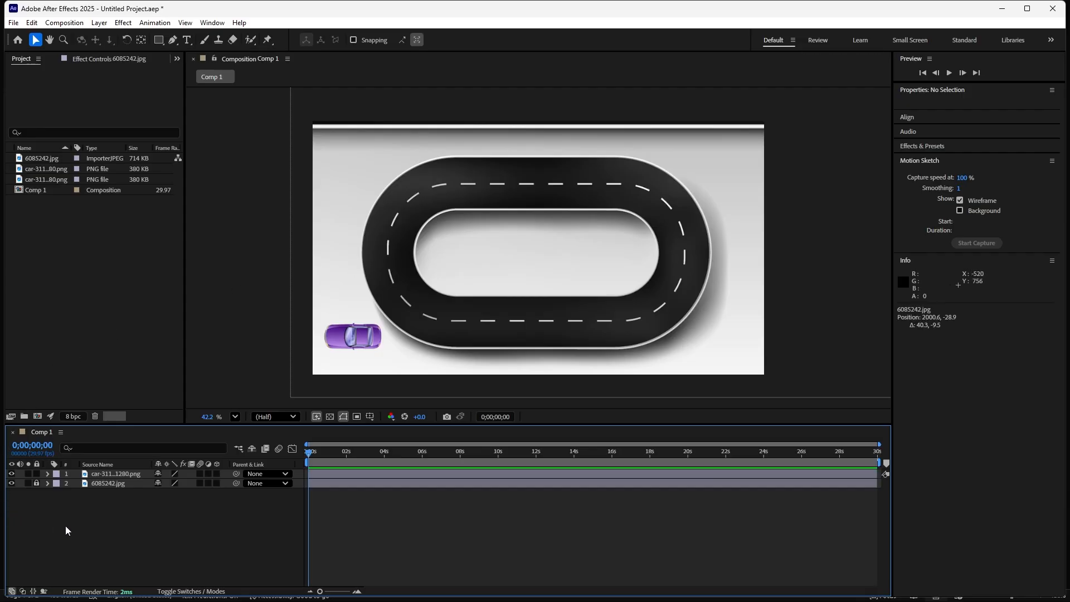
pyautogui.click(12, 484)
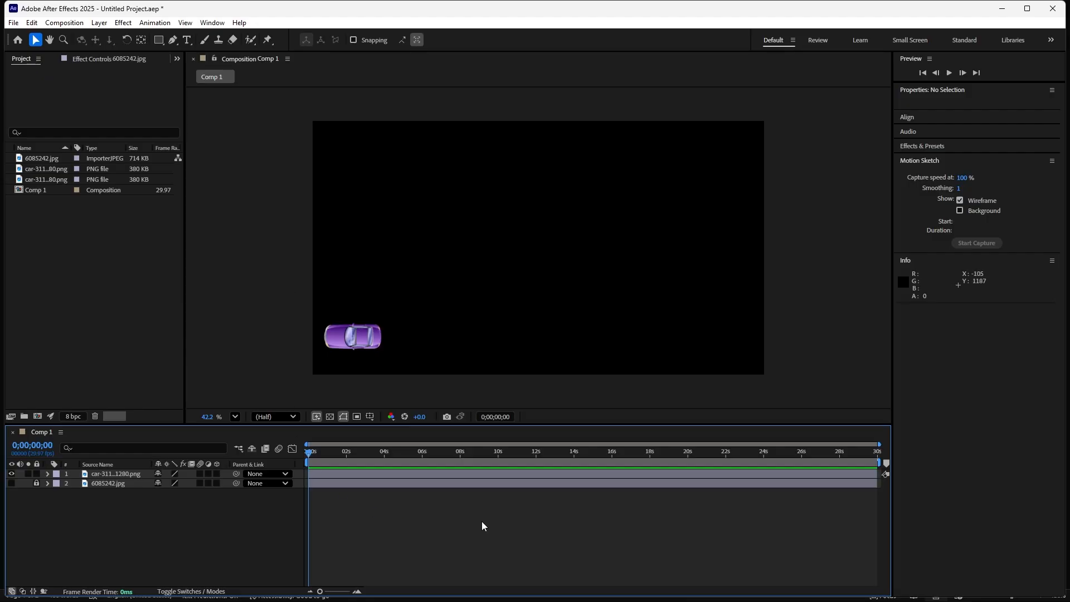
# Draw a wavy open path of four points with the Pen tool, starting beyond the frame's left edge and ending beyond its right edge
pyautogui.click(174, 40)
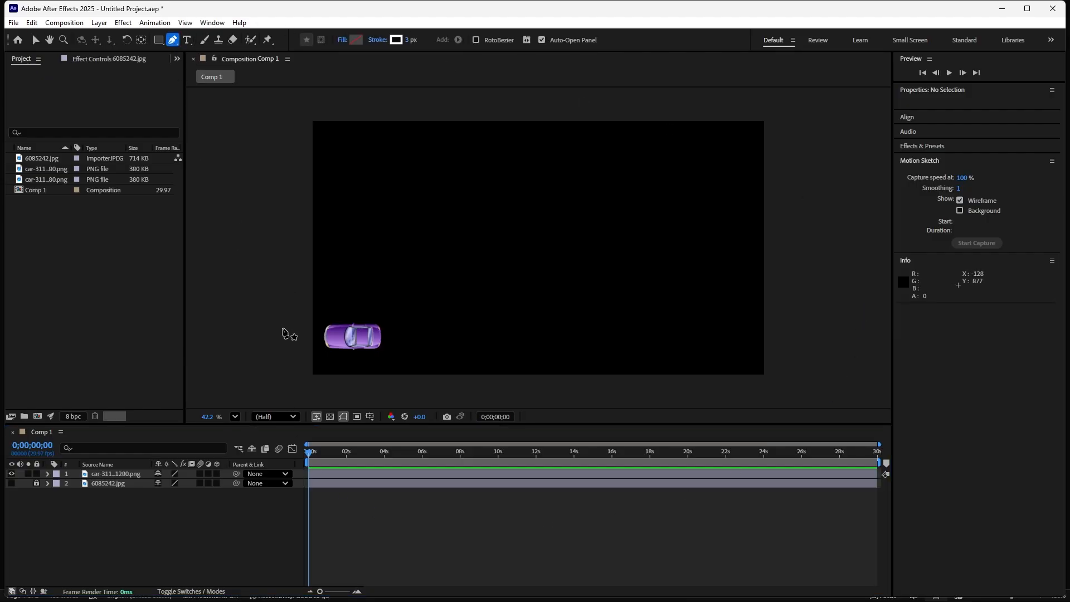
pyautogui.click(281, 331)
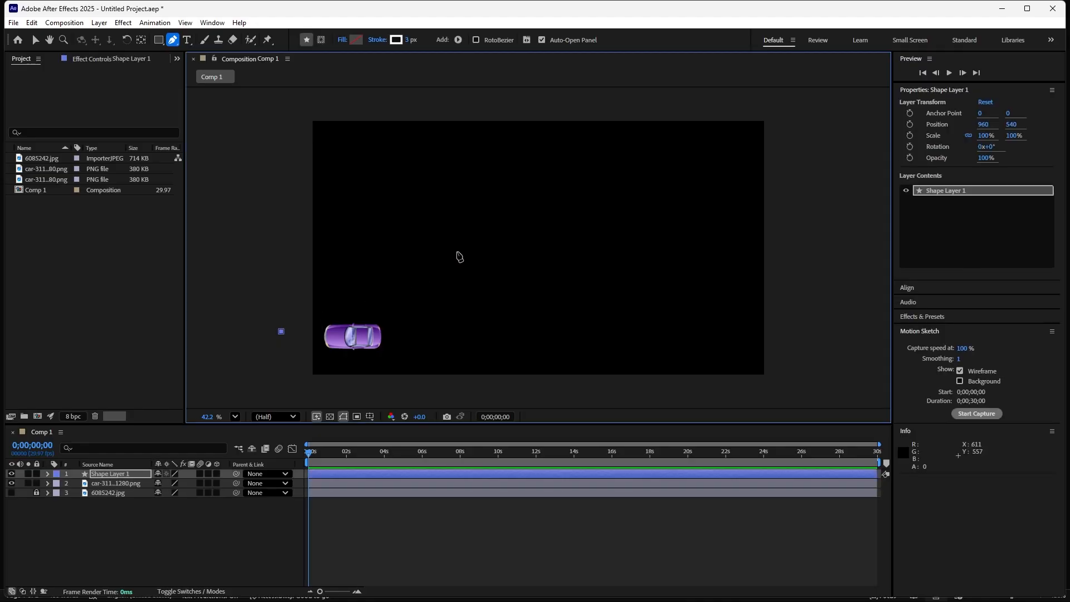
pyautogui.moveTo(457, 252); pyautogui.dragTo(566, 312)
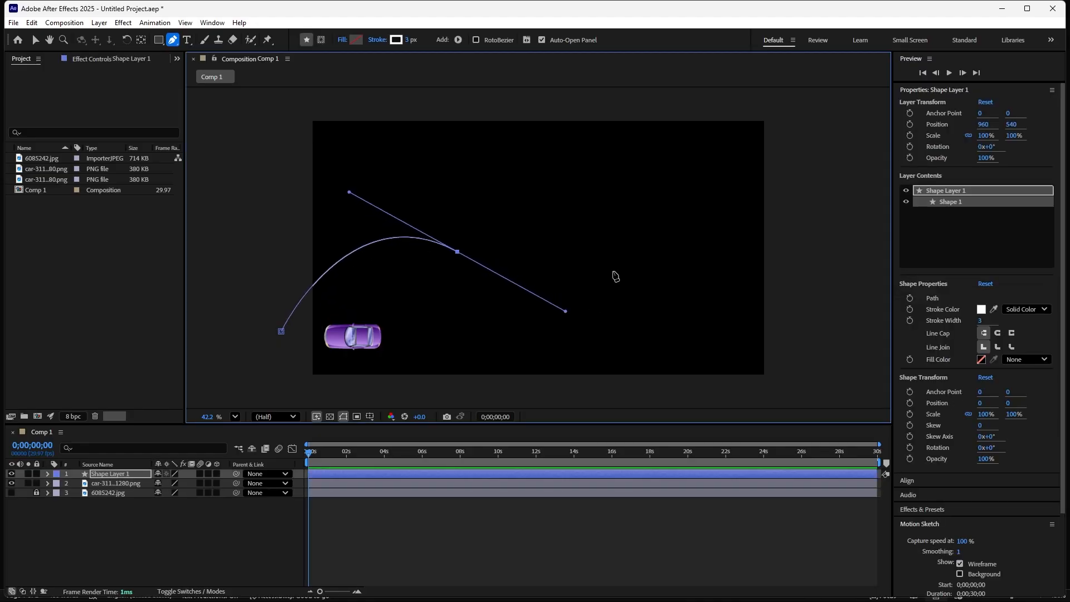
pyautogui.click(664, 215)
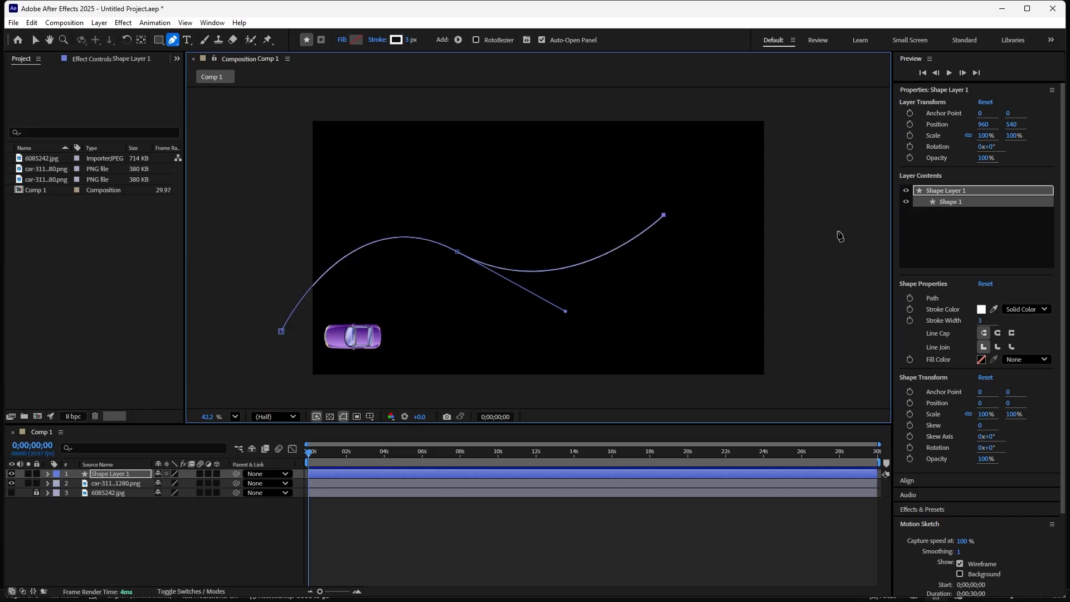
pyautogui.moveTo(837, 231); pyautogui.dragTo(931, 332)
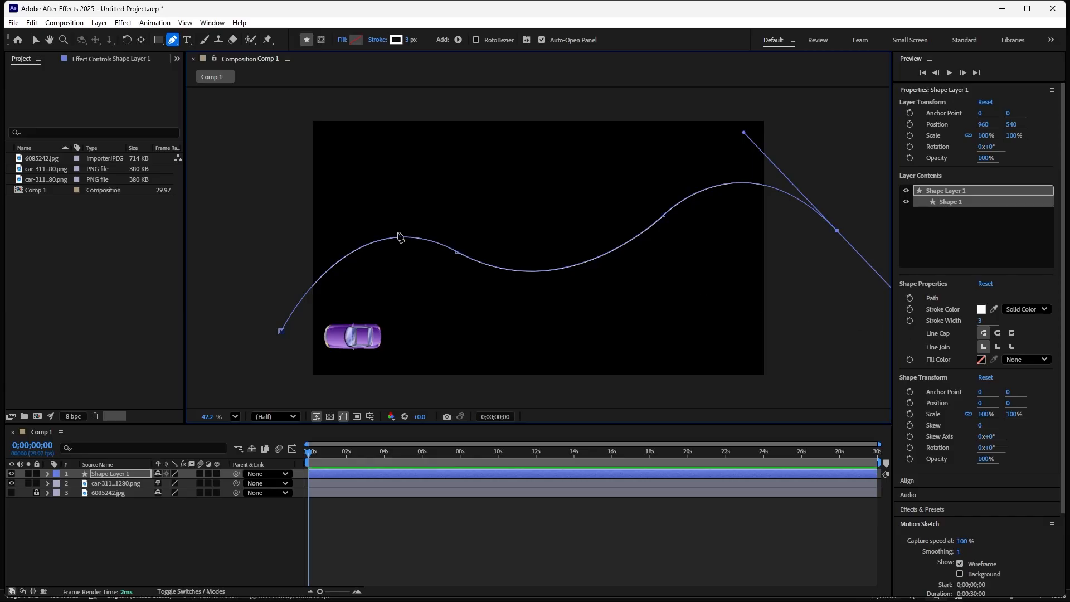
pyautogui.click(36, 38)
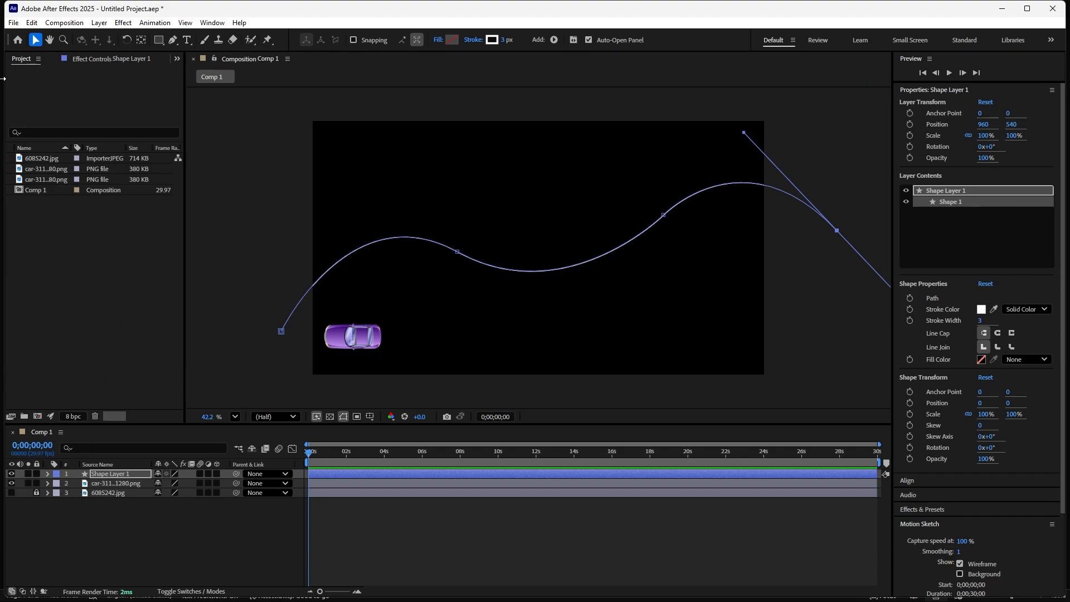
# Hide the car layer and copy the Path property of Shape 1 in the shape layer
pyautogui.click(12, 483)
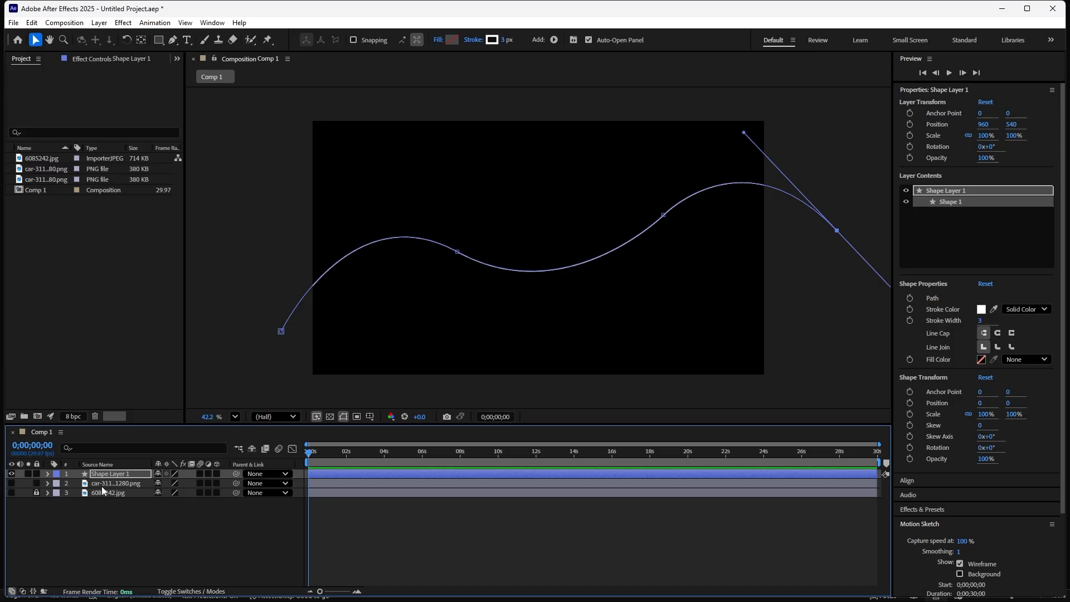
pyautogui.click(121, 473)
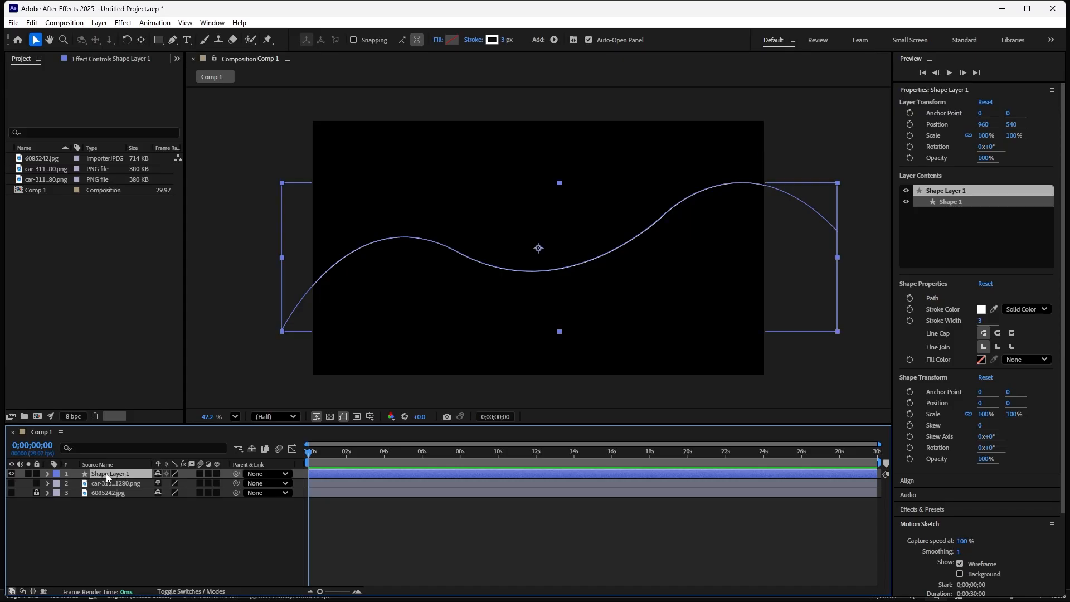
pyautogui.click(46, 475)
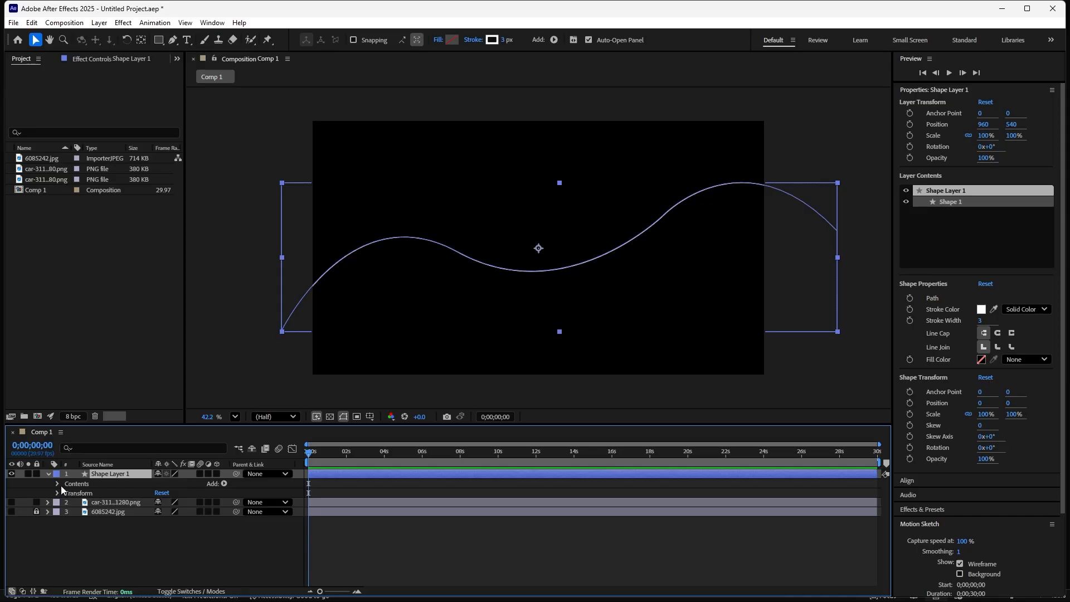
pyautogui.click(59, 486)
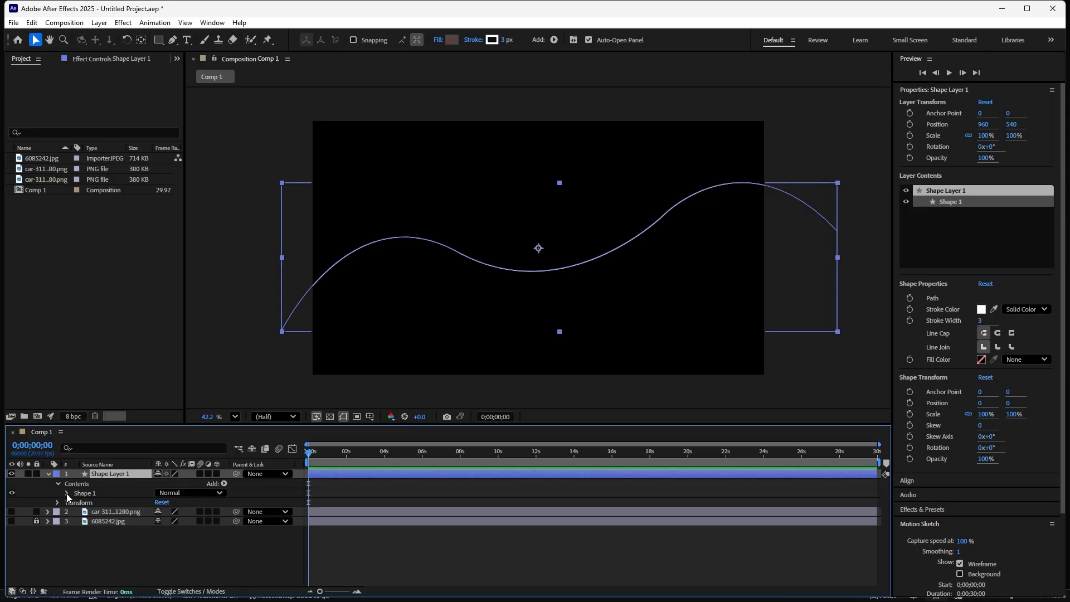
pyautogui.click(67, 493)
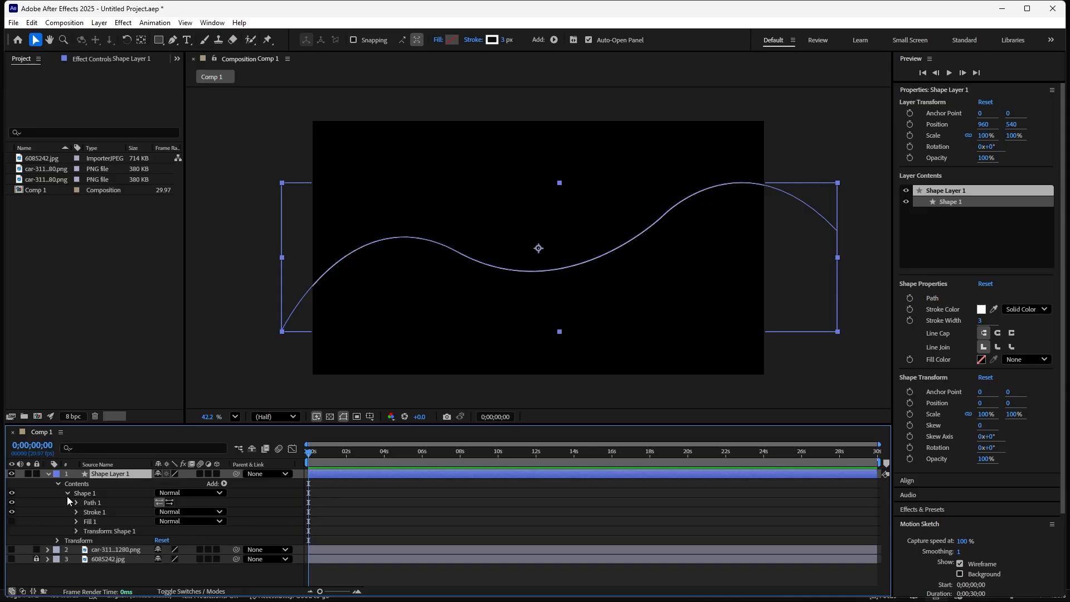
pyautogui.click(76, 503)
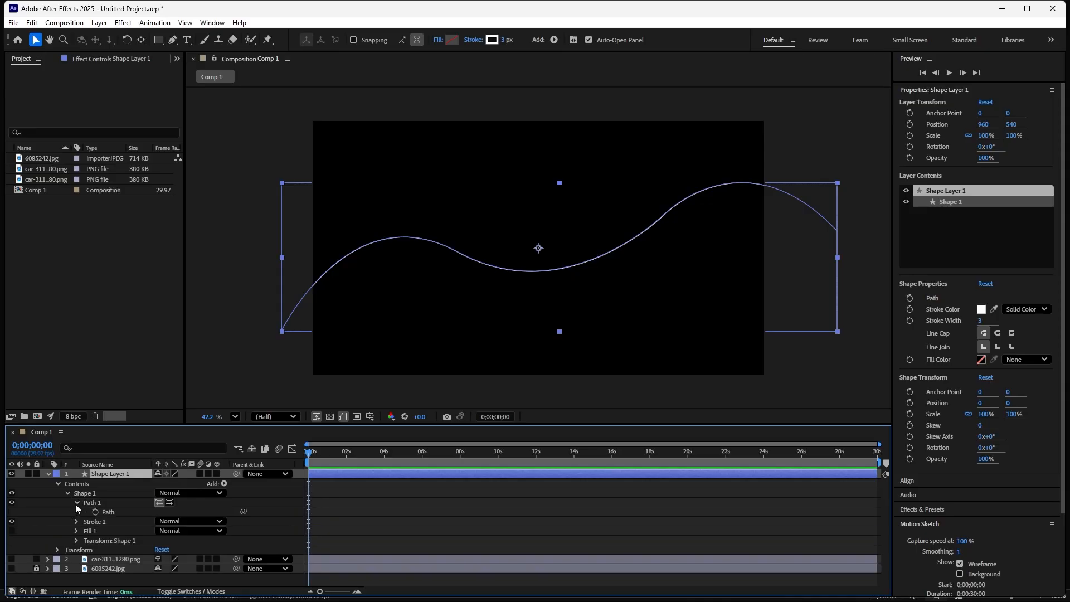
pyautogui.click(108, 512)
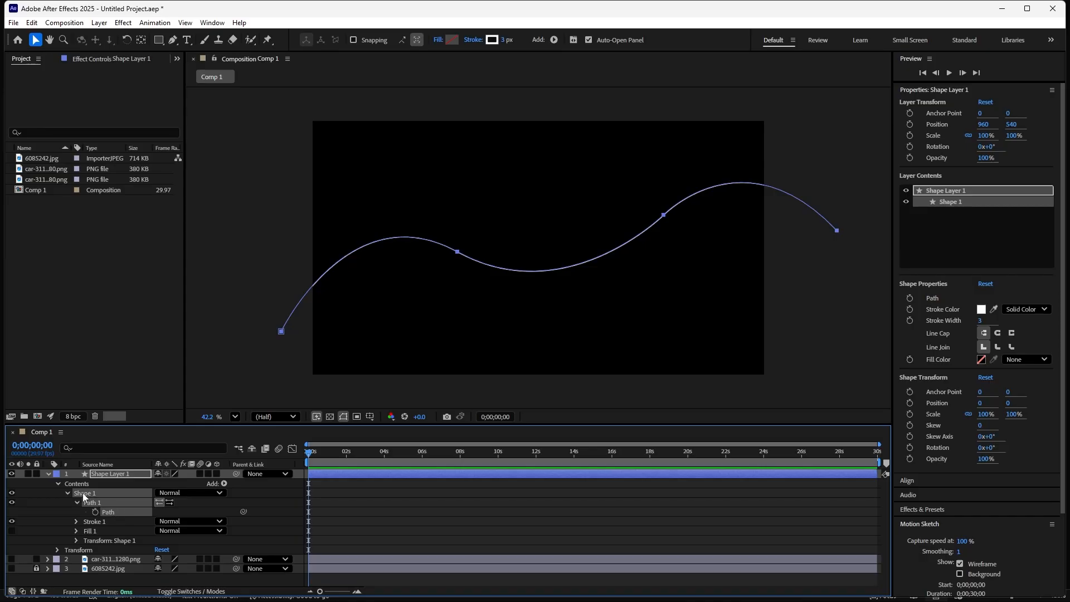
pyautogui.click(58, 484)
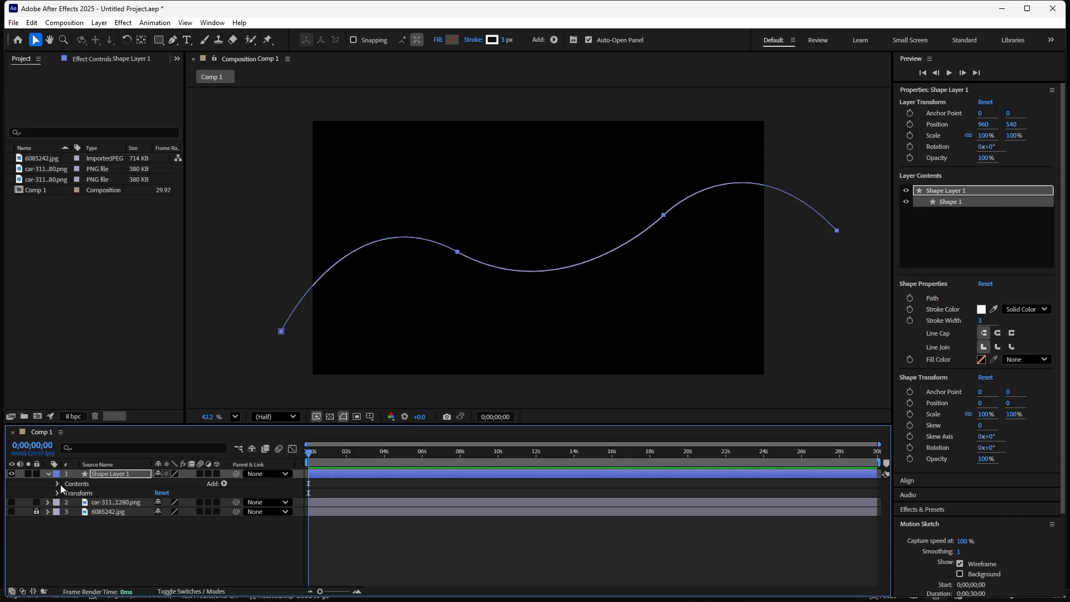
# Show the car layer again and paste the copied path into its Position property as keyframes
pyautogui.click(12, 503)
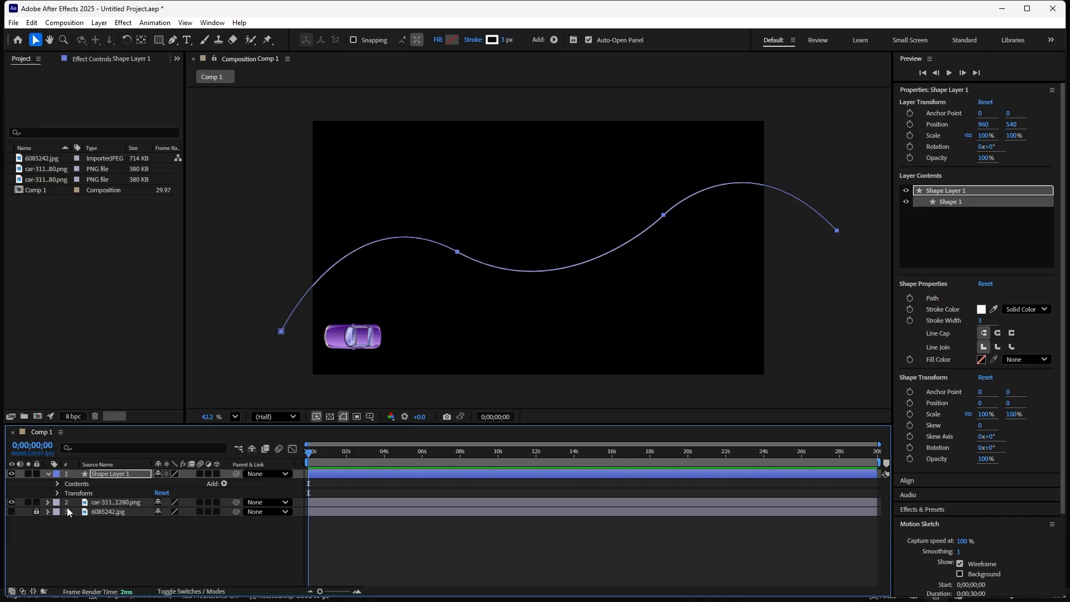
pyautogui.click(109, 503)
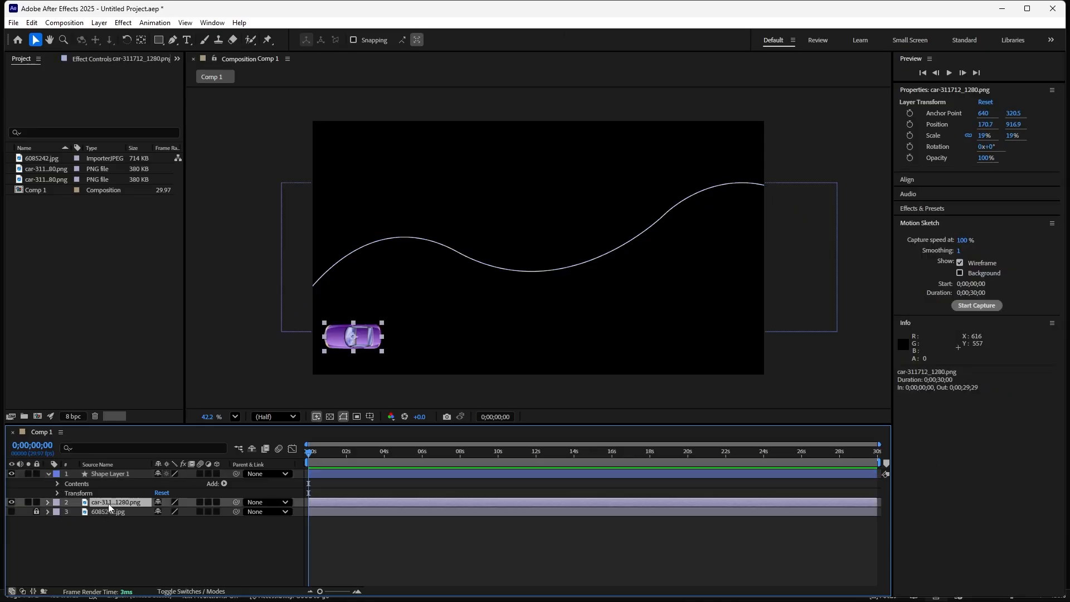
pyautogui.click(48, 504)
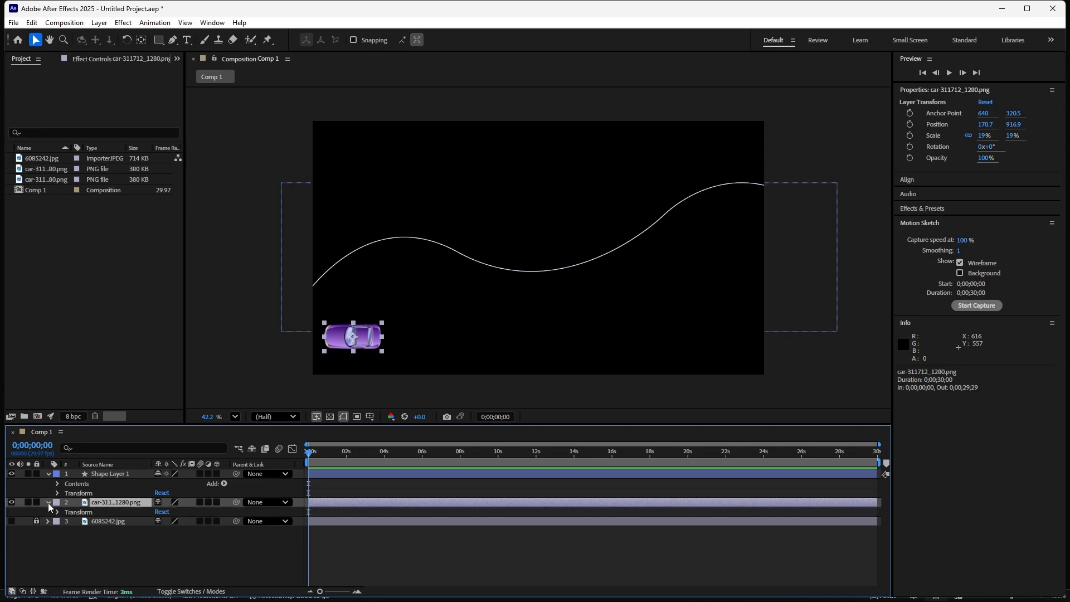
pyautogui.click(57, 512)
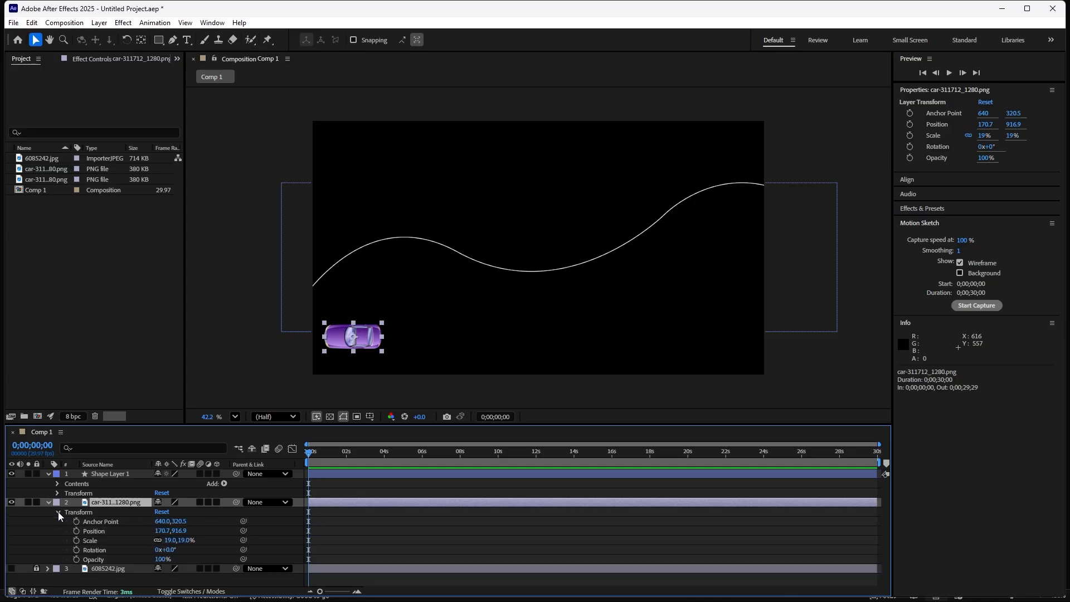
pyautogui.click(114, 532)
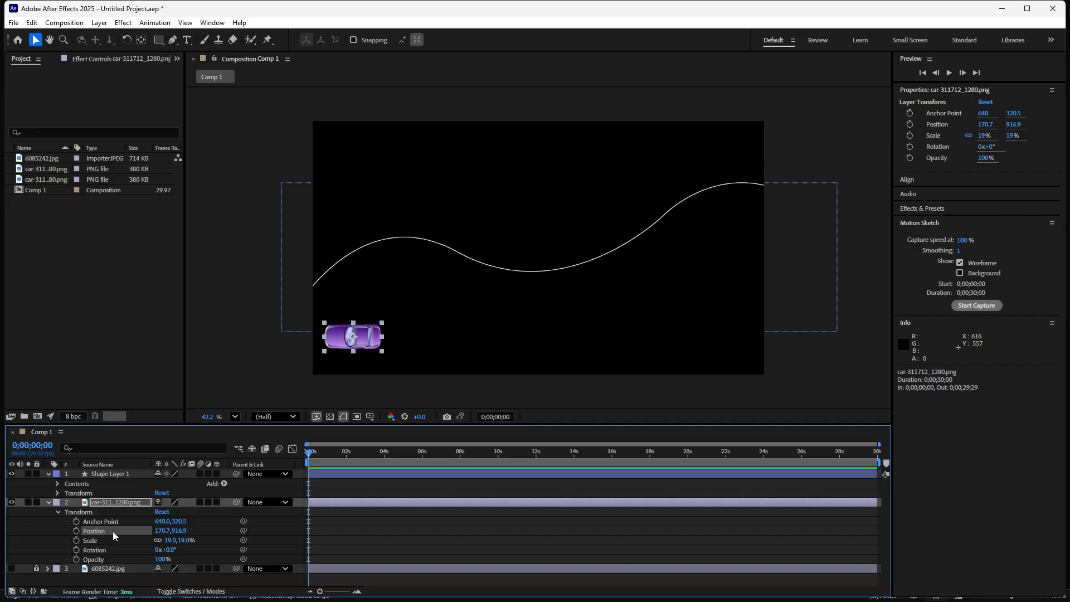
pyautogui.hotkey('ctrl', 'v')
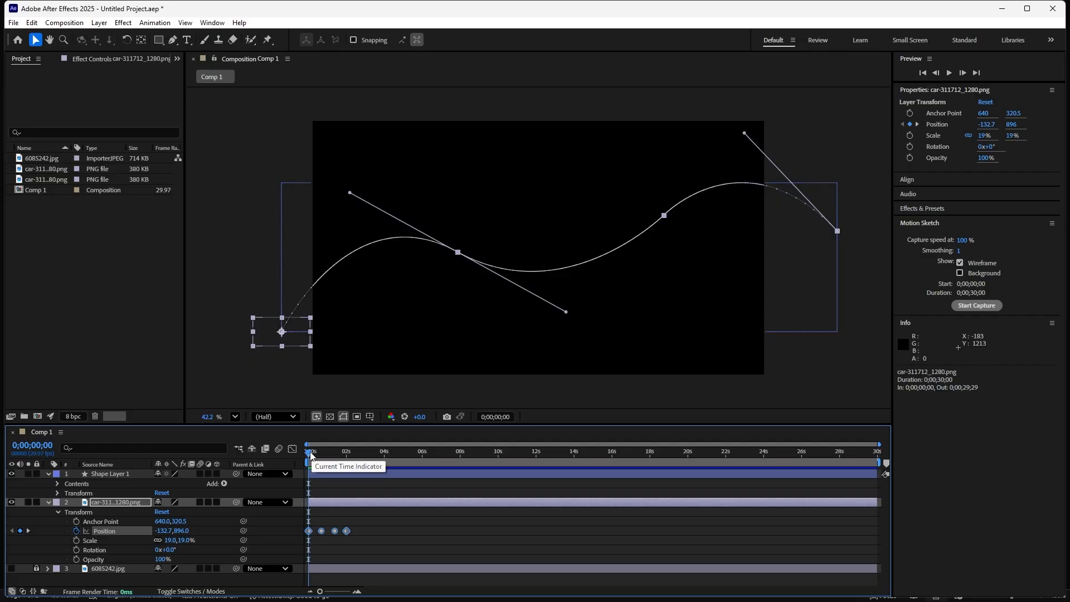
# Shorten the work area to end at 0;00;03;06, preview the car's motion along the curve and return to the first frame
pyautogui.moveTo(310, 455)
pyautogui.mouseDown()
pyautogui.moveTo(342, 463)
pyautogui.moveTo(321, 472)
pyautogui.mouseUp()
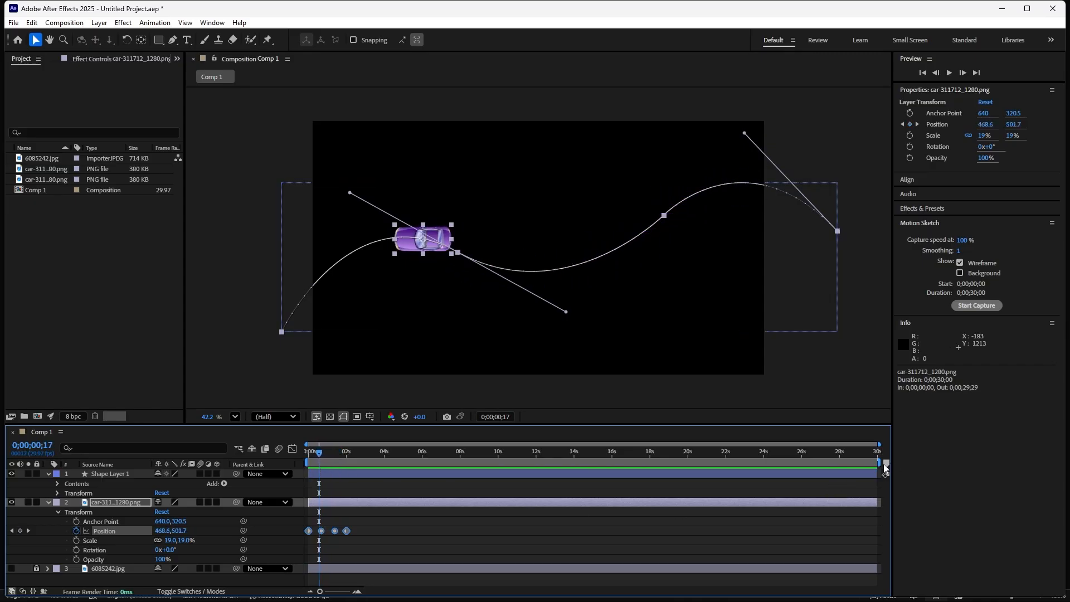
pyautogui.moveTo(877, 463); pyautogui.dragTo(372, 463)
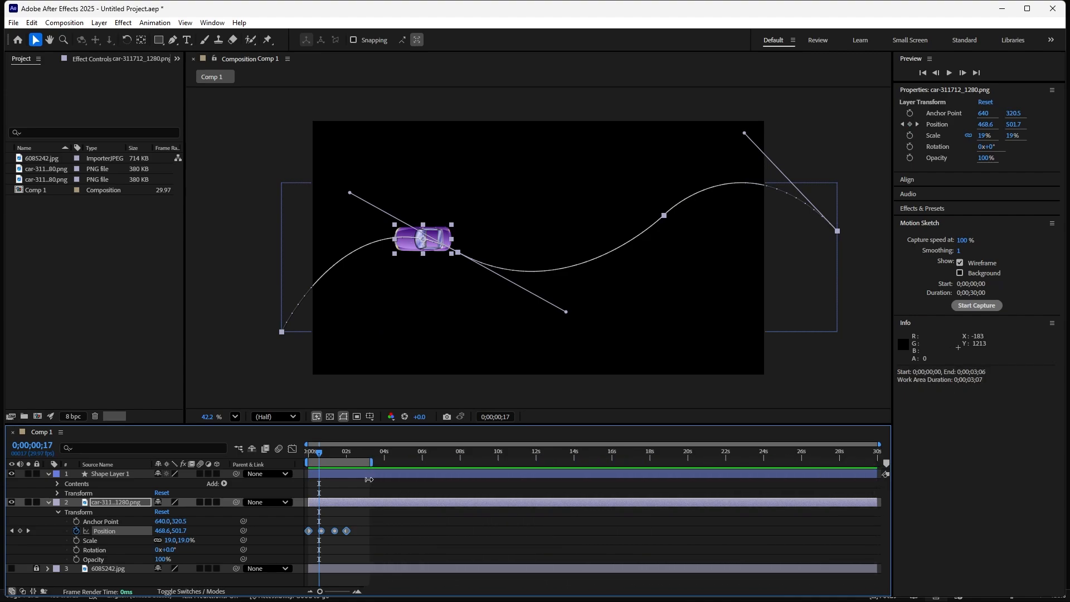
pyautogui.press('space')
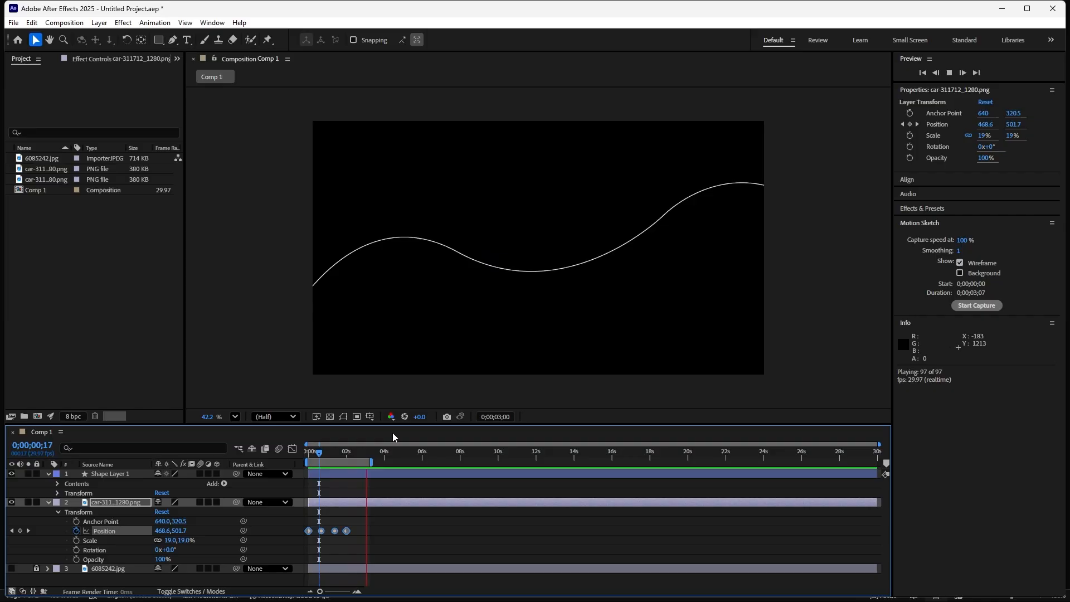
pyautogui.press('space')
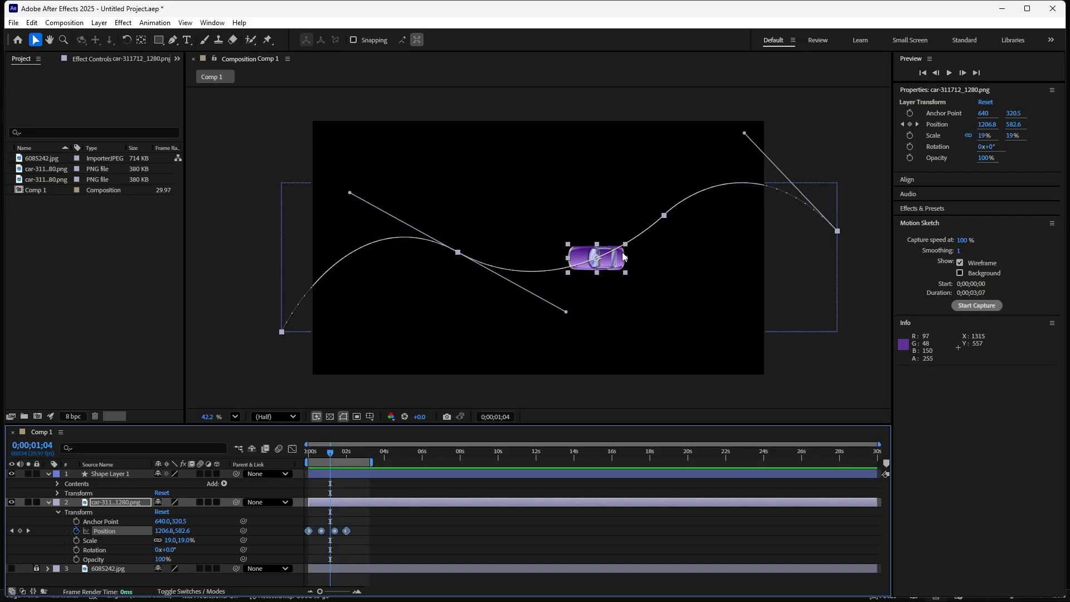
pyautogui.moveTo(330, 457); pyautogui.dragTo(307, 466)
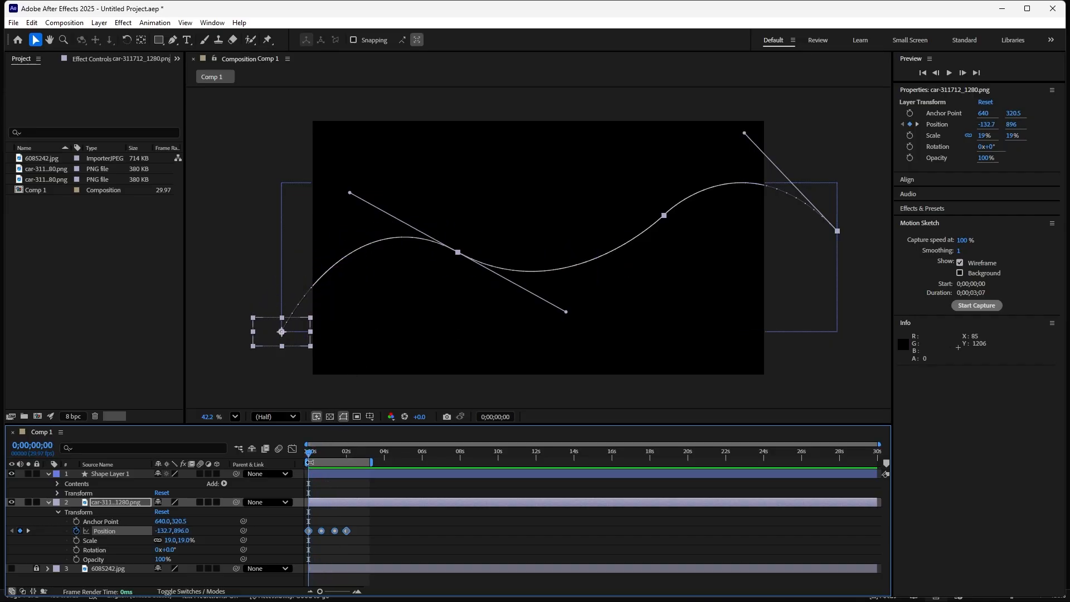
# Set the car layer's Auto-Orientation to Orient Along Path and preview its motion from the first frame
pyautogui.moveTo(386, 526); pyautogui.dragTo(307, 545)
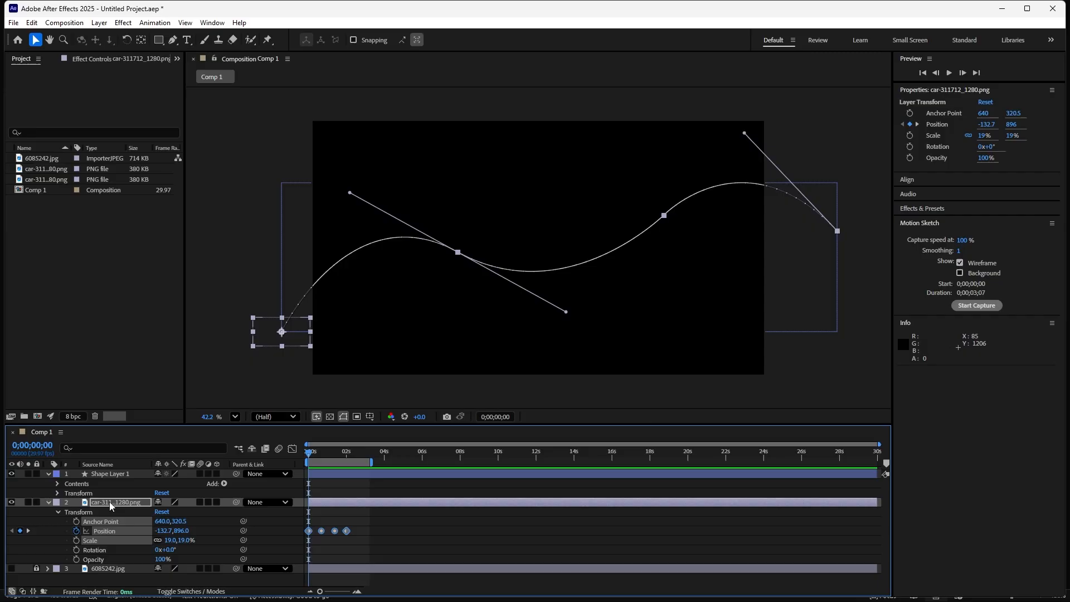
pyautogui.rightClick(127, 504)
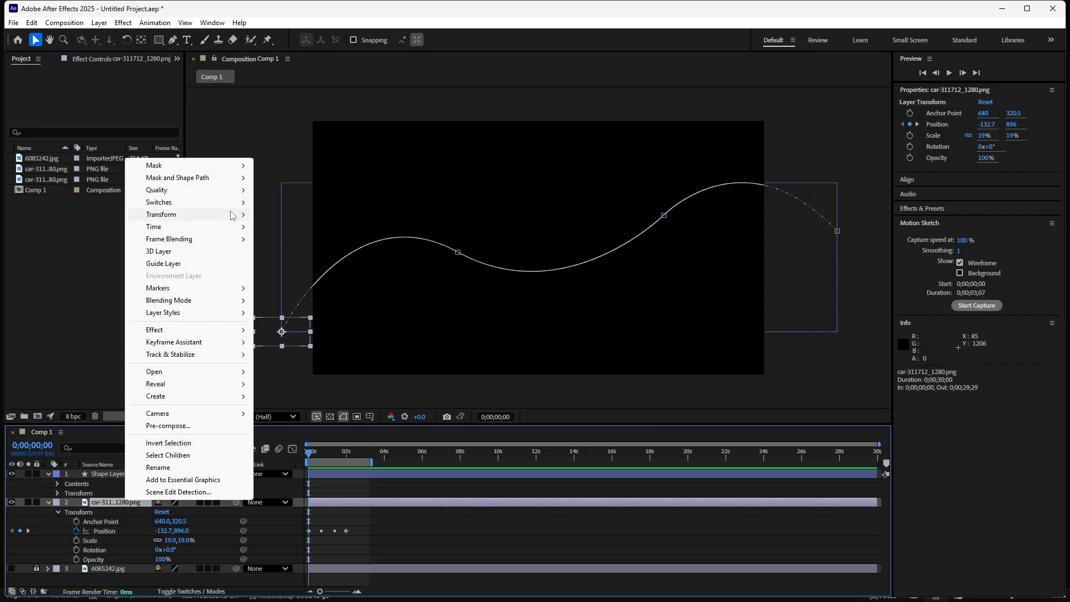
pyautogui.moveTo(233, 216)
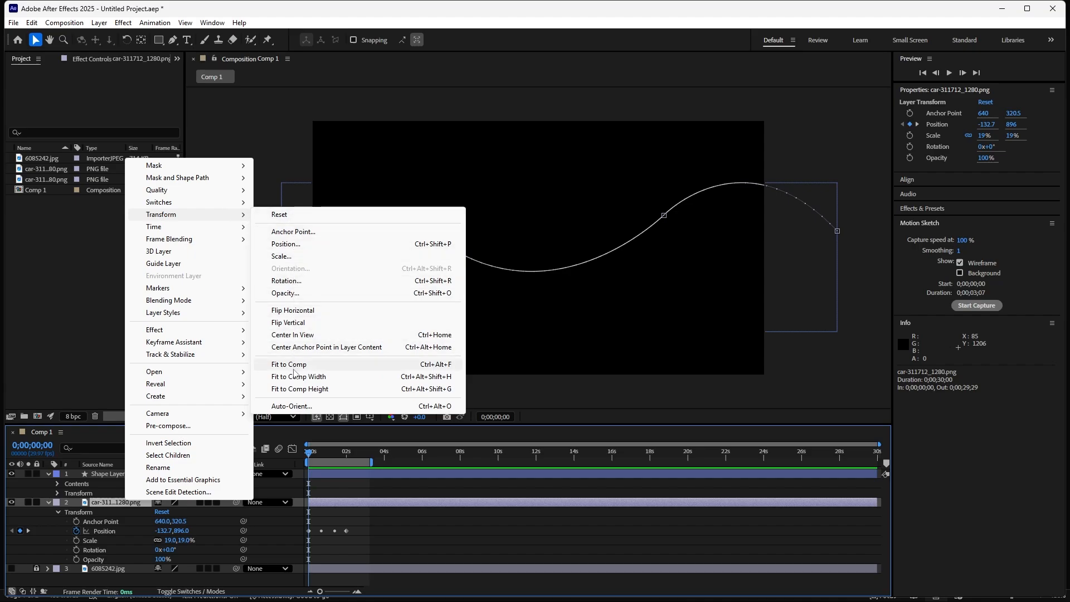
pyautogui.click(295, 407)
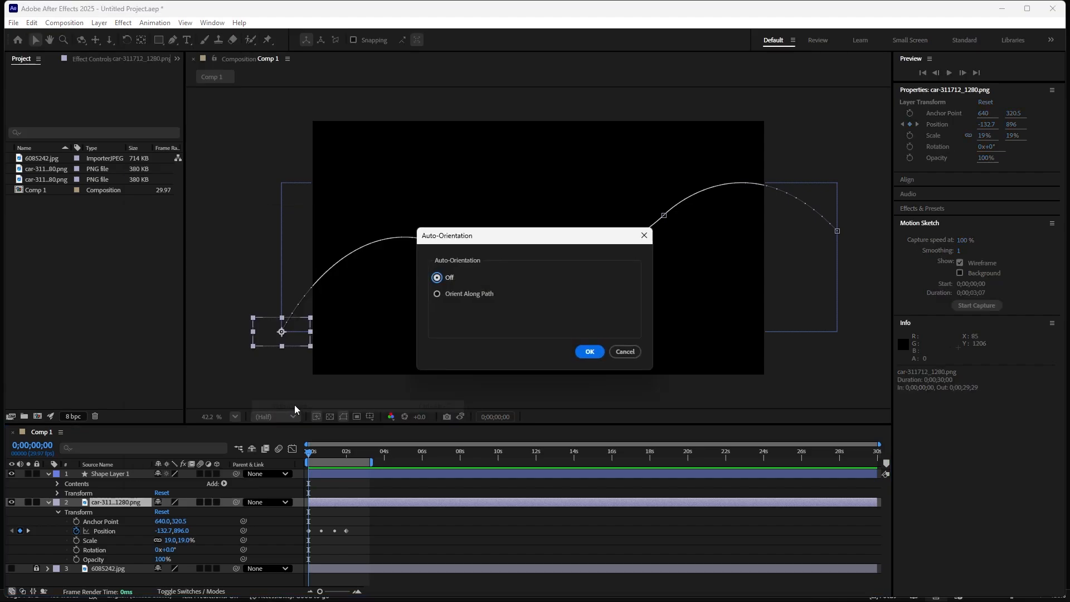
pyautogui.click(437, 294)
pyautogui.click(585, 353)
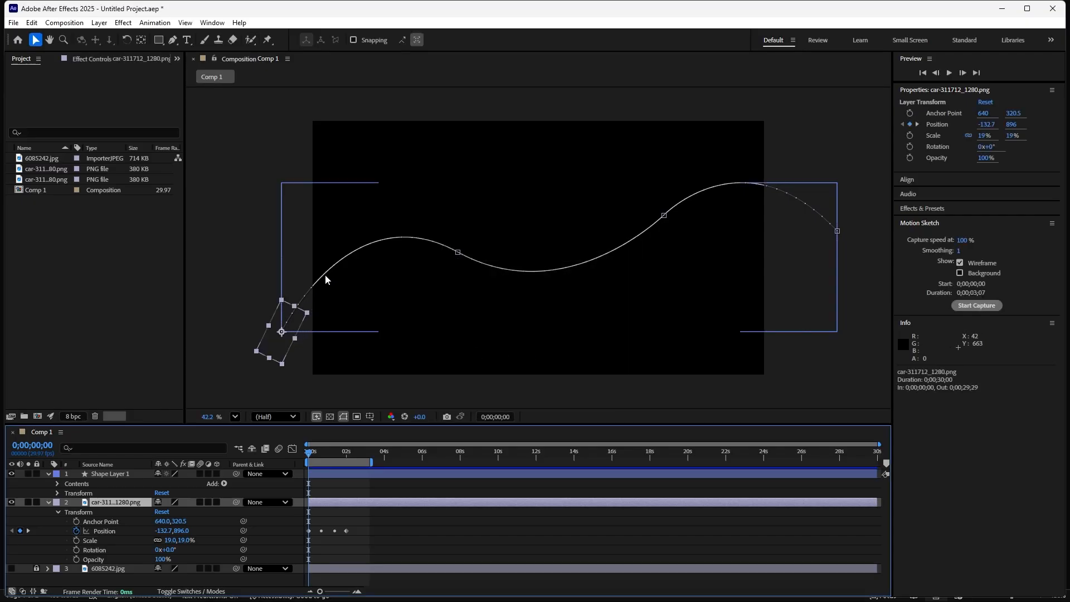
pyautogui.moveTo(311, 456)
pyautogui.mouseDown()
pyautogui.moveTo(340, 465)
pyautogui.moveTo(304, 471)
pyautogui.mouseUp()
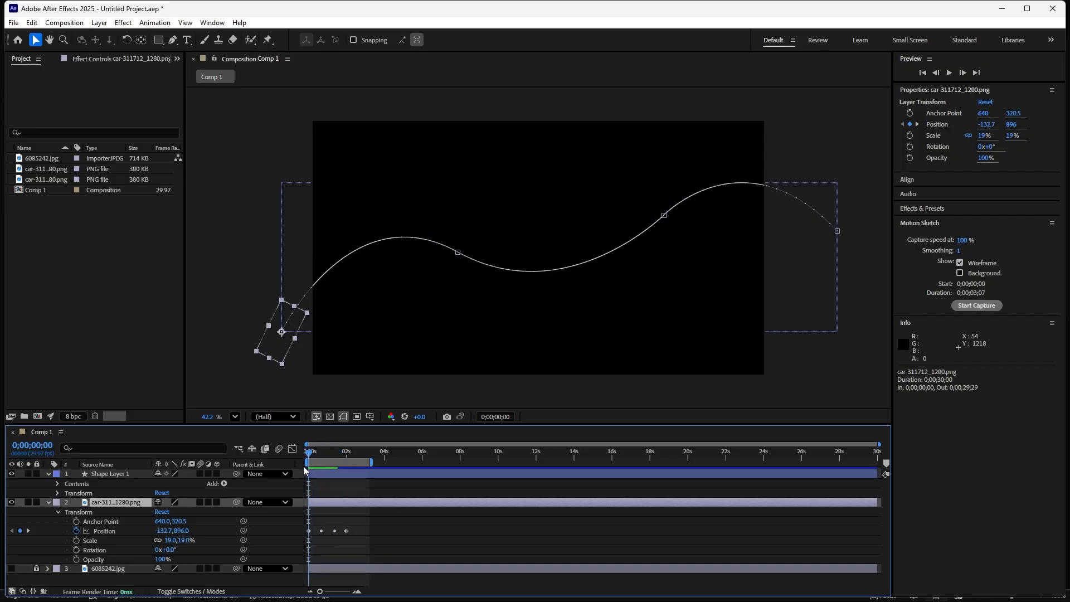
pyautogui.press('space')
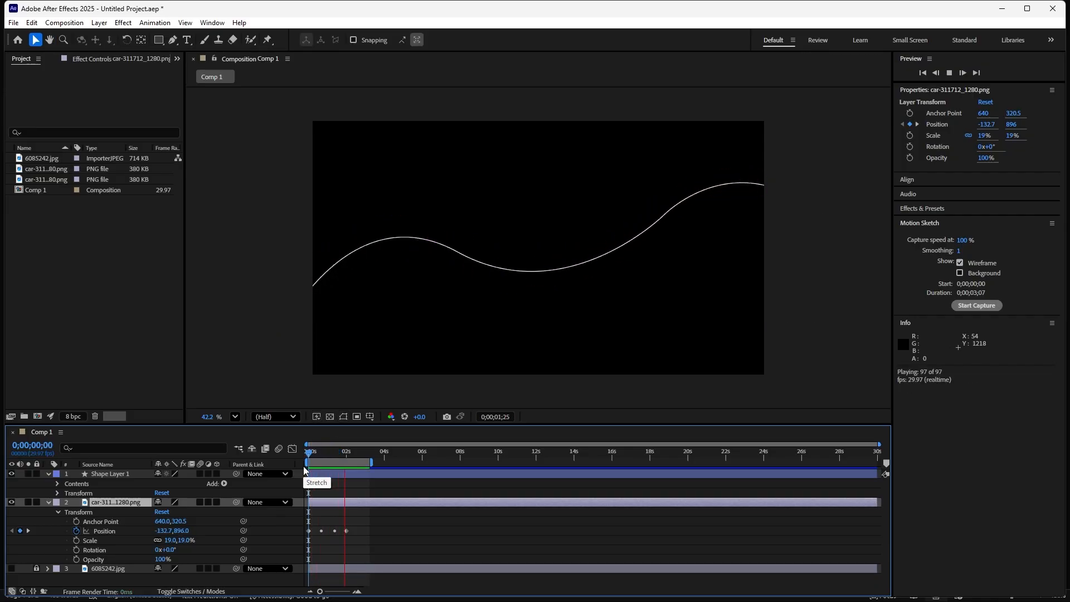
# Move the car's last Position keyframe to 0;00;07;24, extend the work area to end at 0;00;08;09 and preview the motion
pyautogui.click(382, 533)
pyautogui.moveTo(383, 528); pyautogui.dragTo(304, 552)
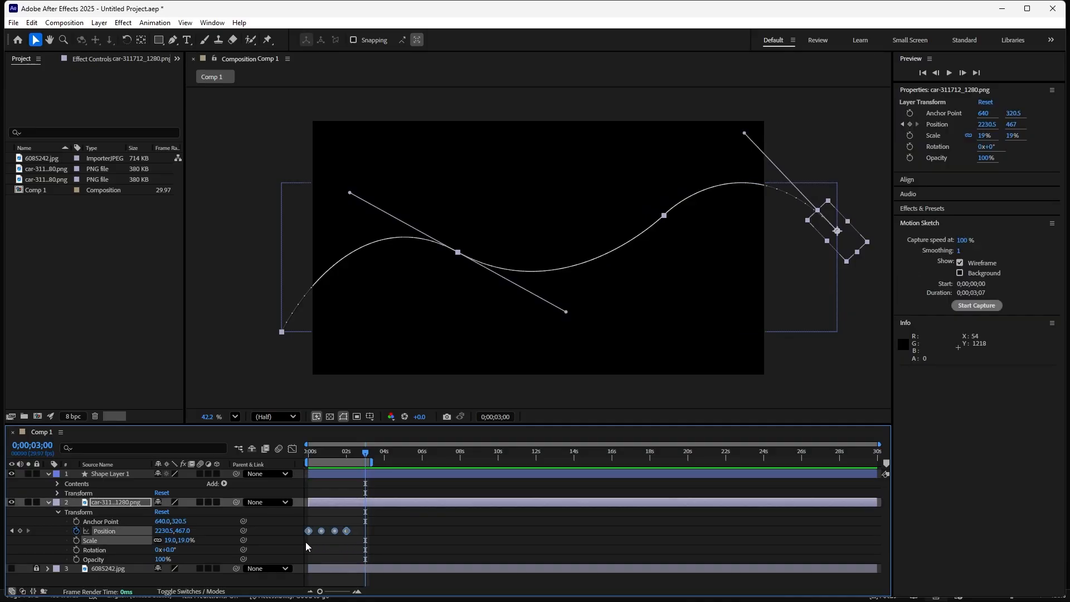
pyautogui.click(386, 541)
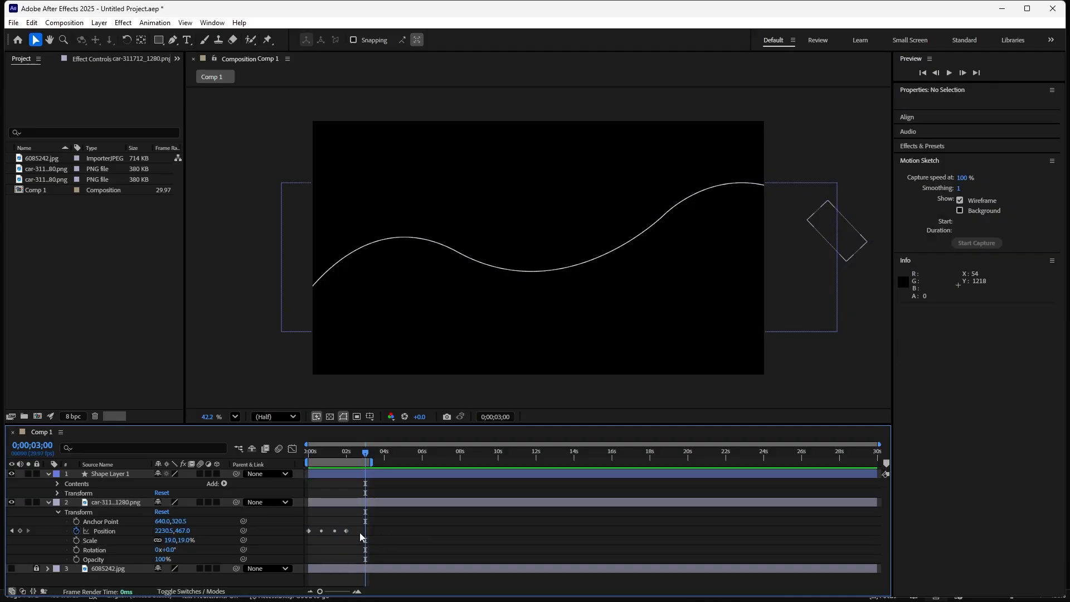
pyautogui.click(347, 531)
pyautogui.moveTo(347, 531); pyautogui.dragTo(456, 532)
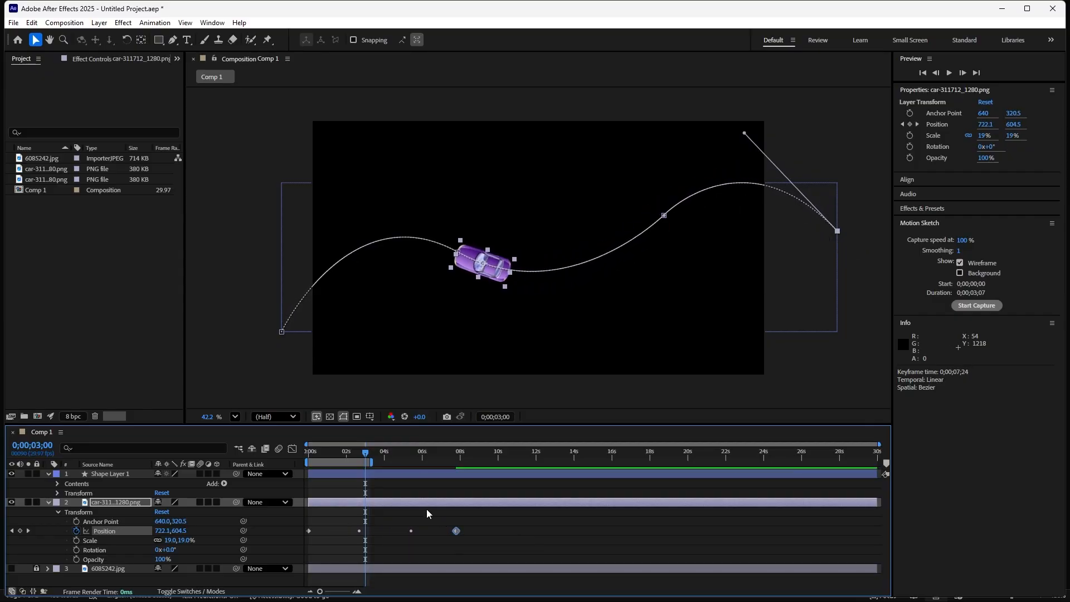
pyautogui.moveTo(367, 461); pyautogui.dragTo(466, 486)
pyautogui.press('space')
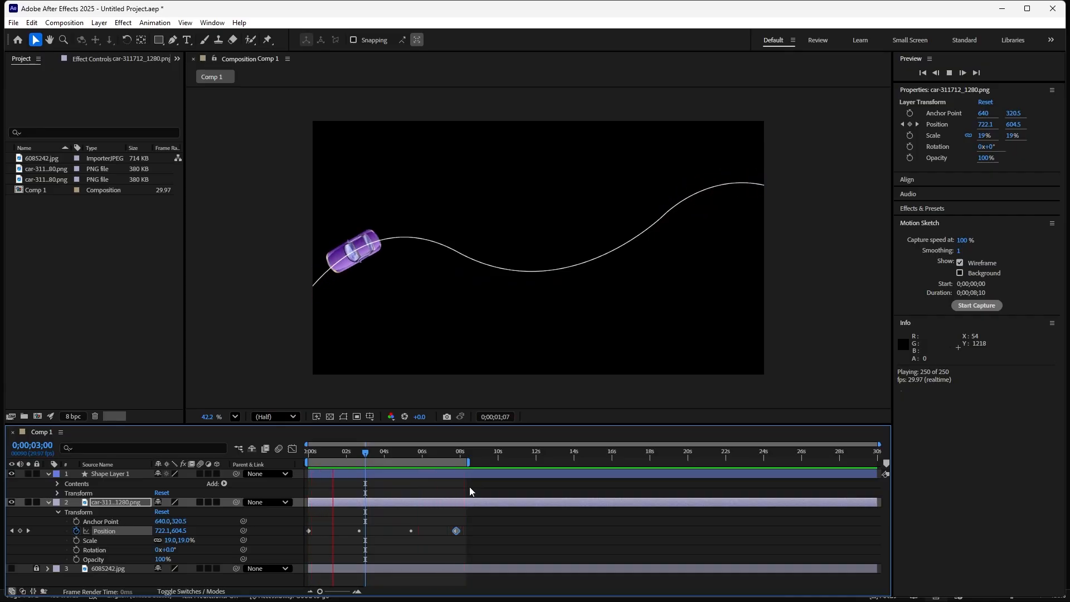
pyautogui.press('space')
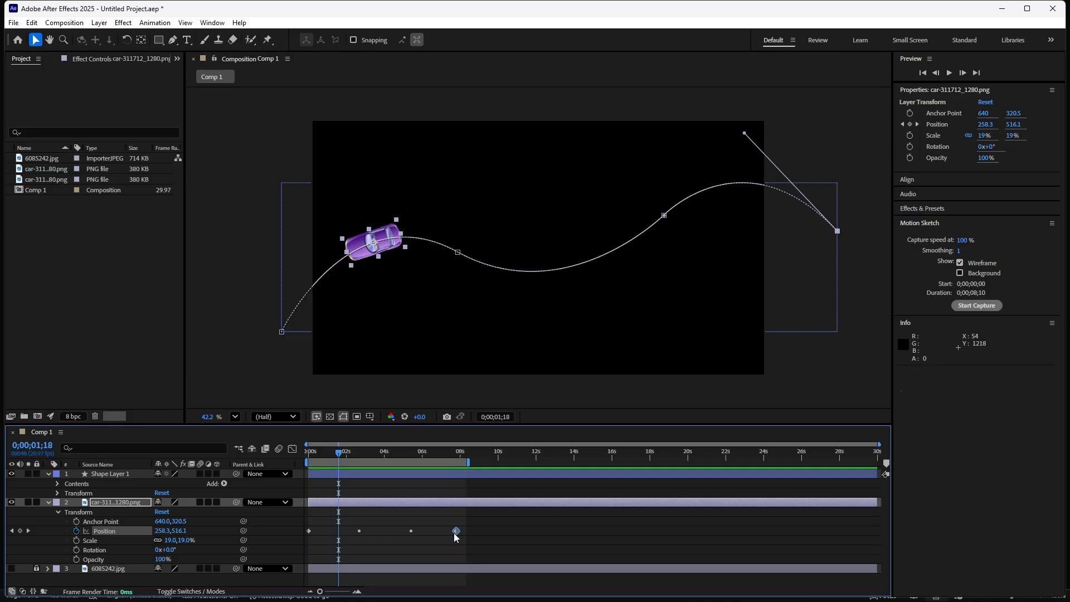
# Move the car's last Position keyframe to 0;00;03;28 and shorten the work area to end at 0;00;04;10
pyautogui.moveTo(456, 536)
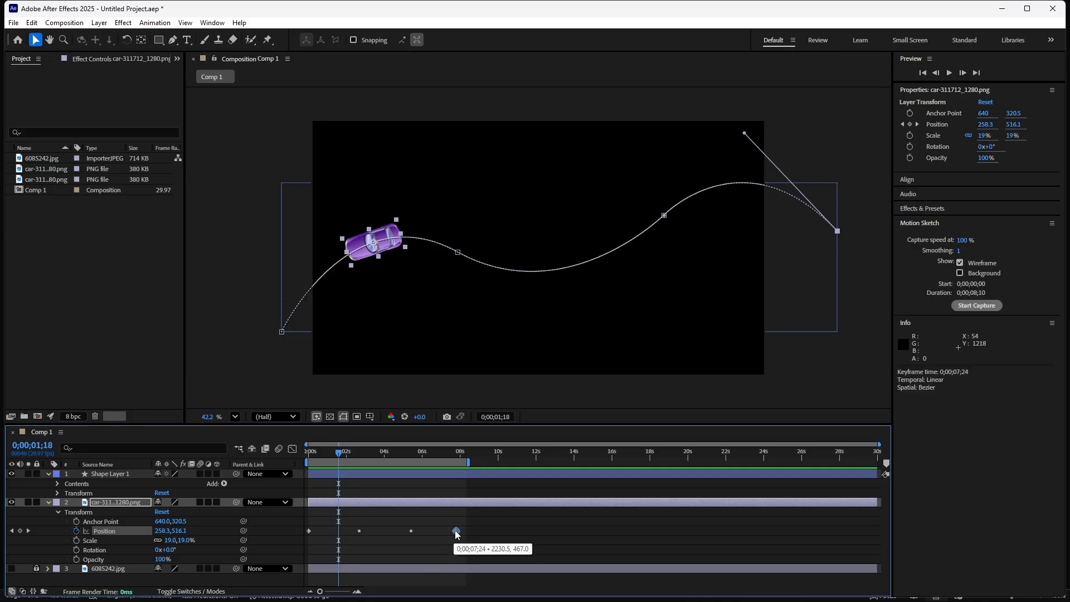
pyautogui.moveTo(455, 533); pyautogui.dragTo(382, 528)
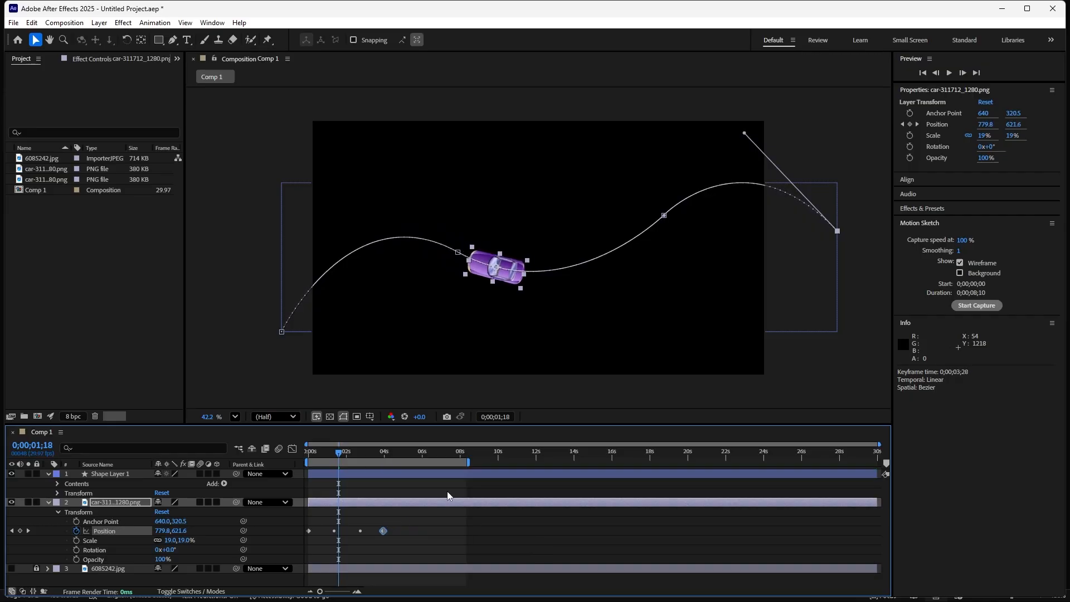
pyautogui.click(466, 462)
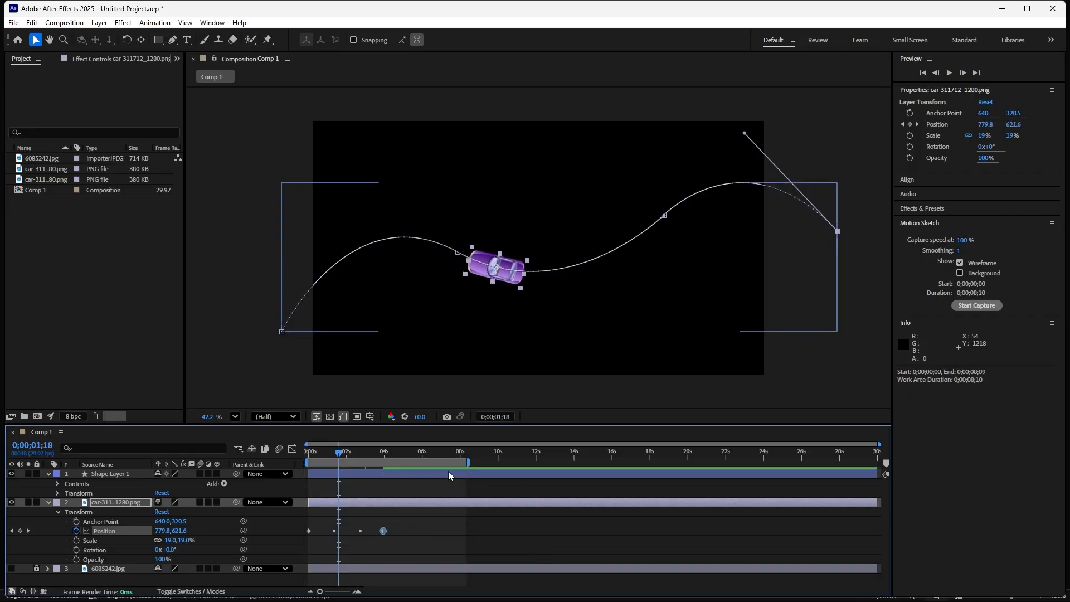
pyautogui.click(471, 464)
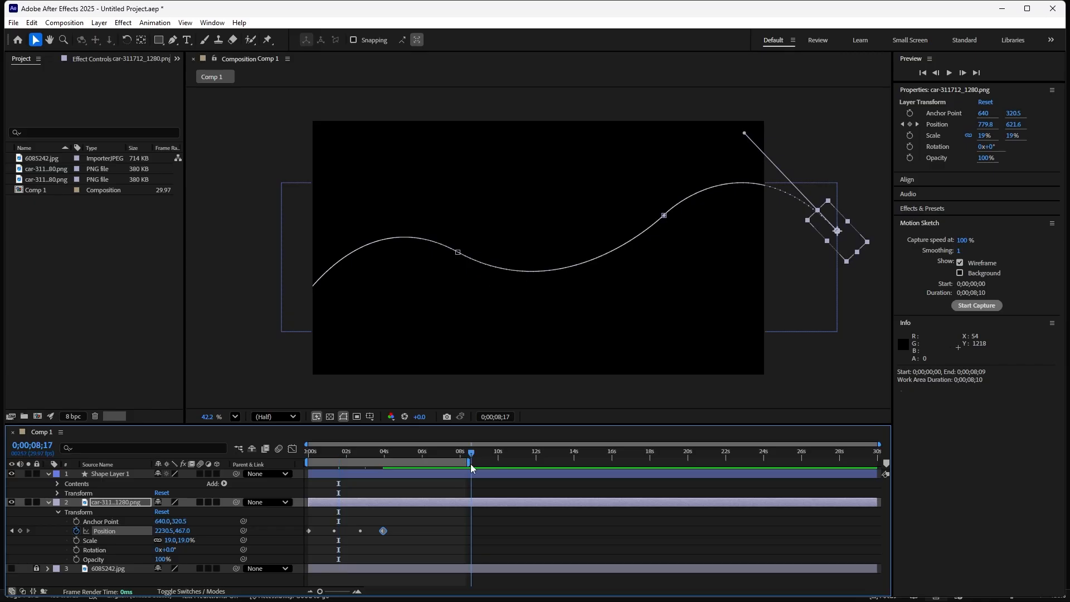
pyautogui.click(468, 463)
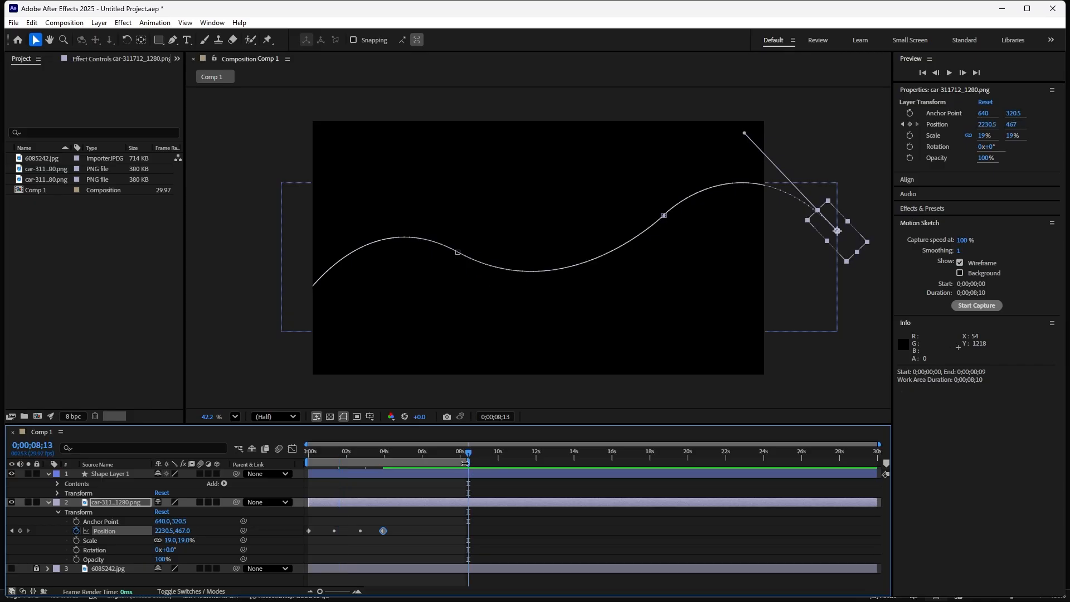
pyautogui.moveTo(465, 463); pyautogui.dragTo(393, 463)
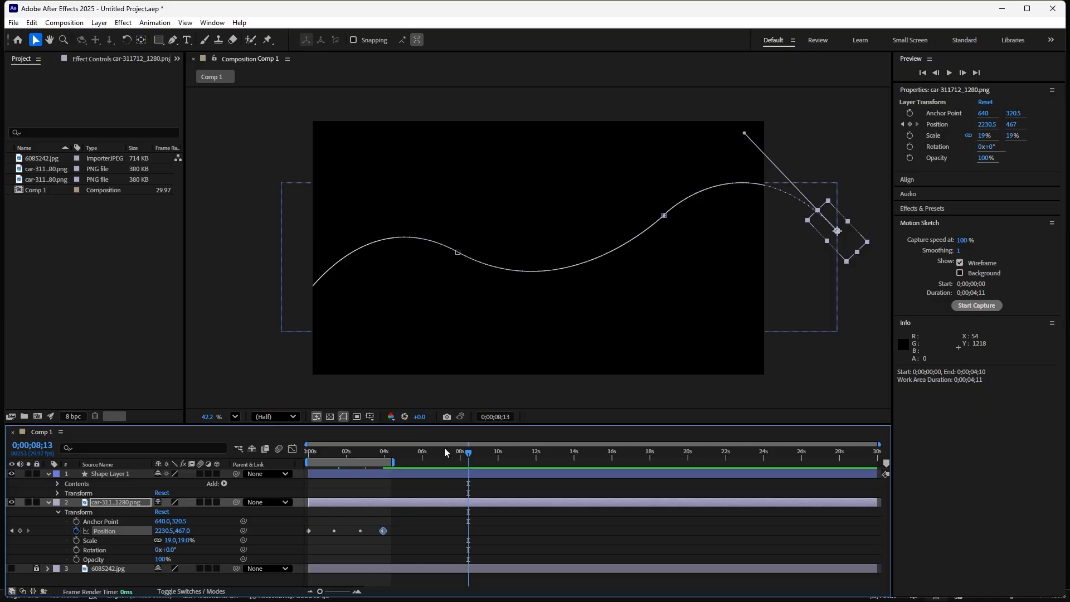
# Preview the retimed car animation along the curve from the first frame
pyautogui.moveTo(468, 456); pyautogui.dragTo(309, 456)
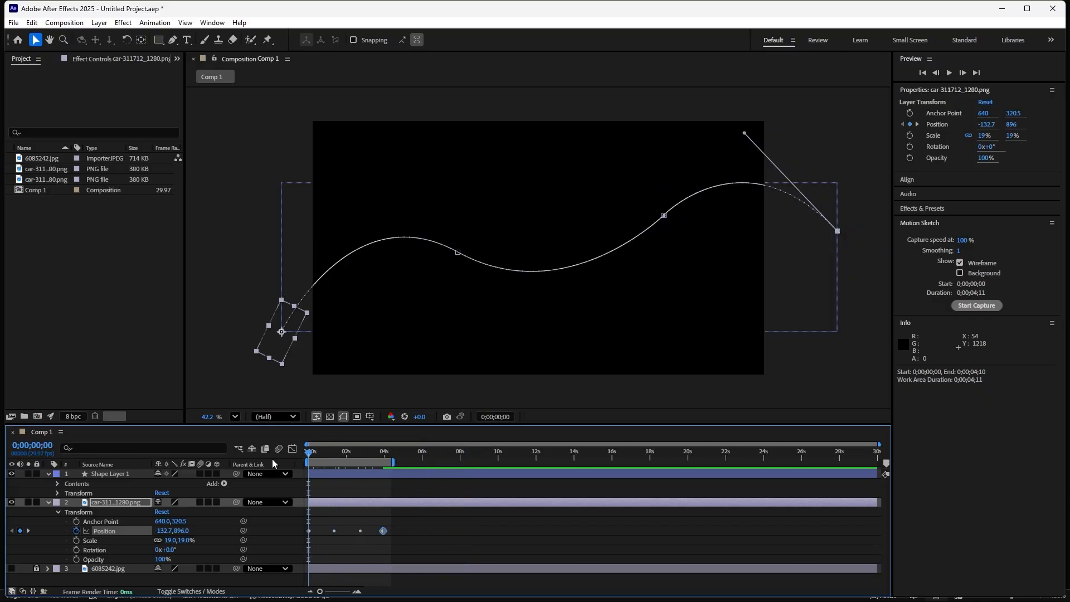
pyautogui.press('space')
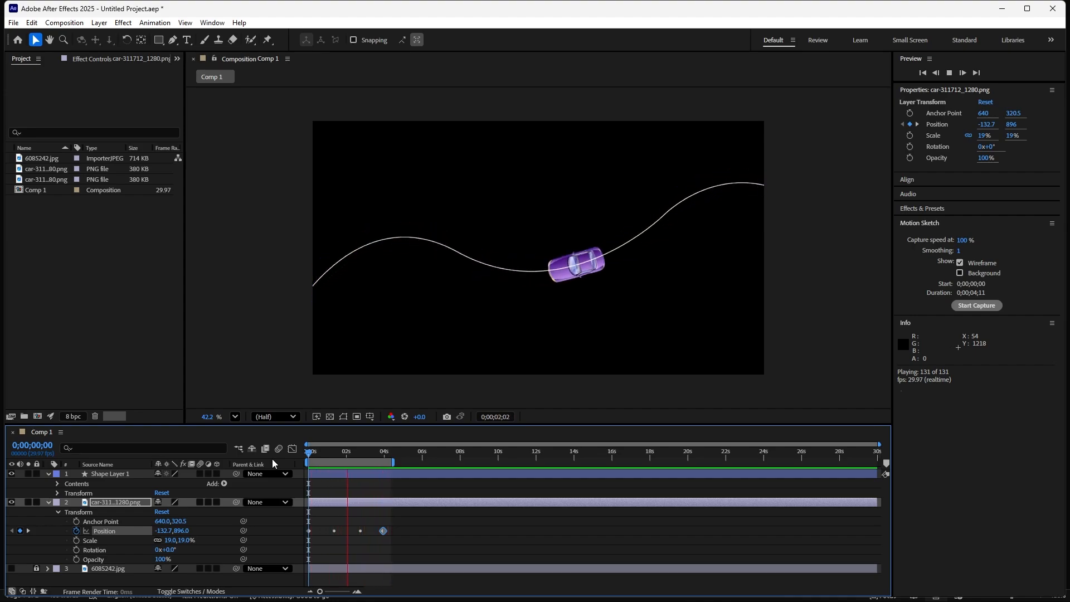
pyautogui.press('space')
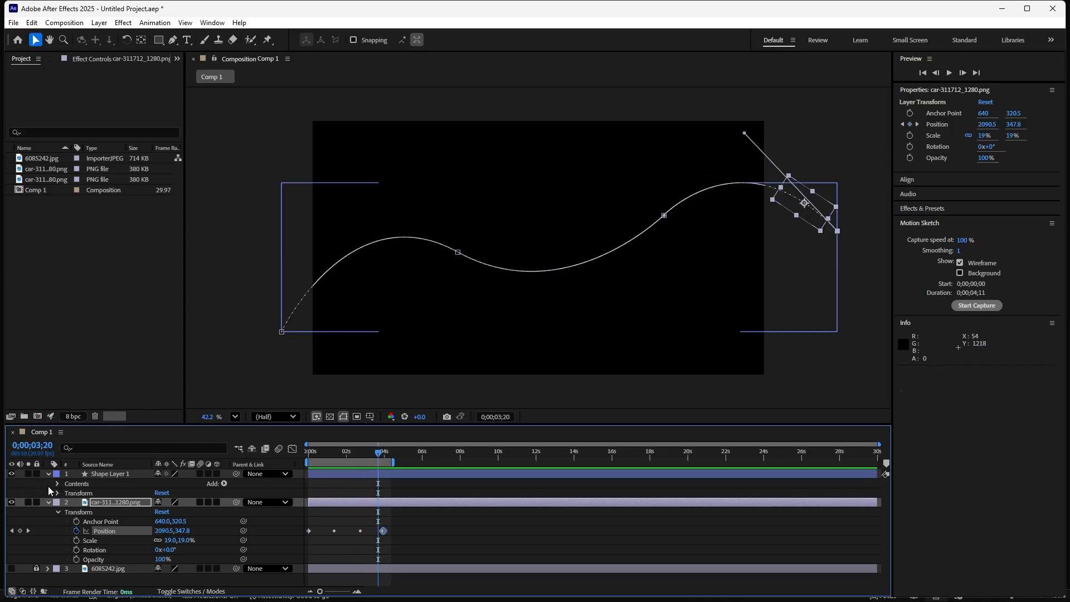
# Collapse the car layer's properties and hide Shape Layer 1 while keeping the car layer visible
pyautogui.click(195, 366)
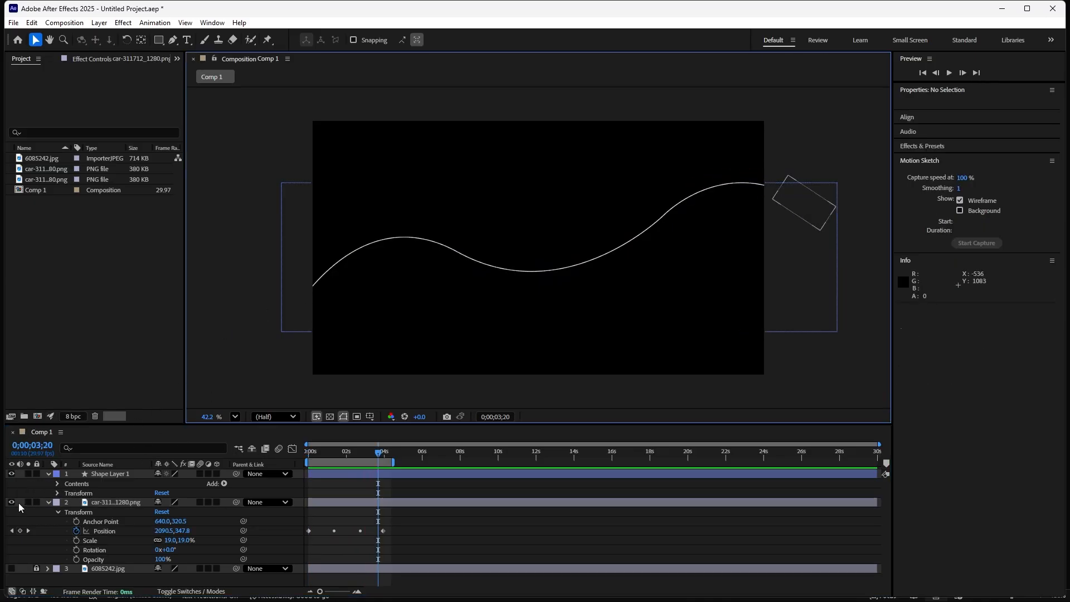
pyautogui.click(11, 488)
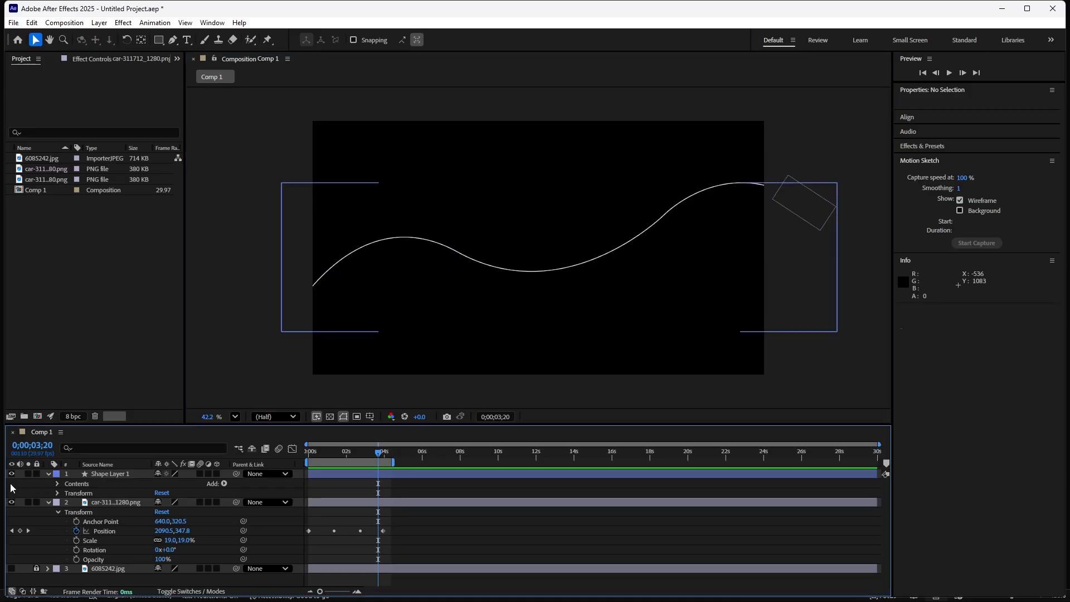
pyautogui.click(48, 502)
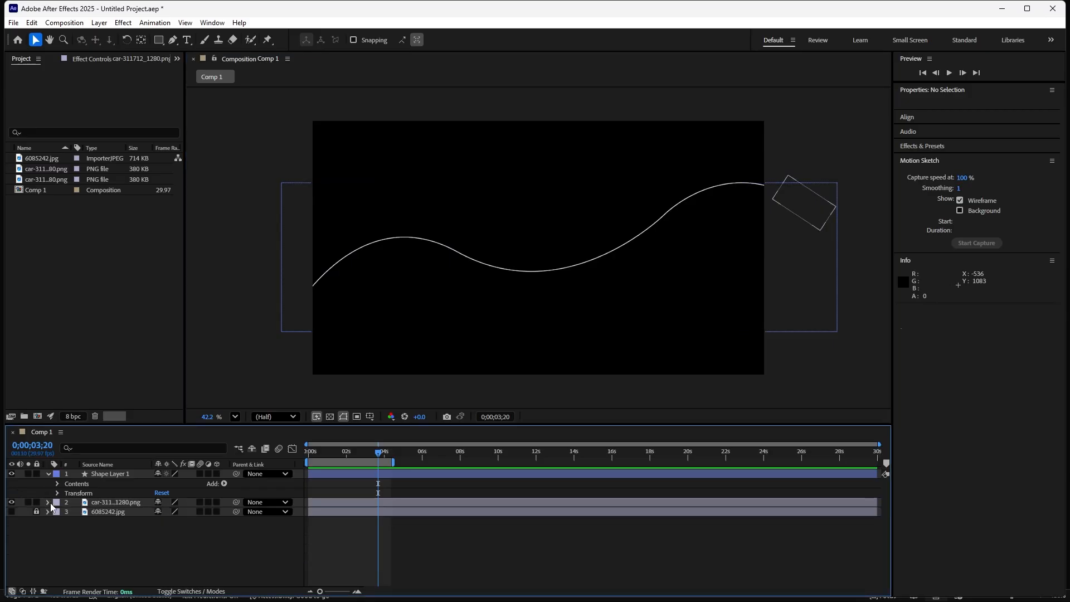
pyautogui.click(77, 484)
pyautogui.click(11, 485)
pyautogui.click(11, 503)
pyautogui.click(13, 474)
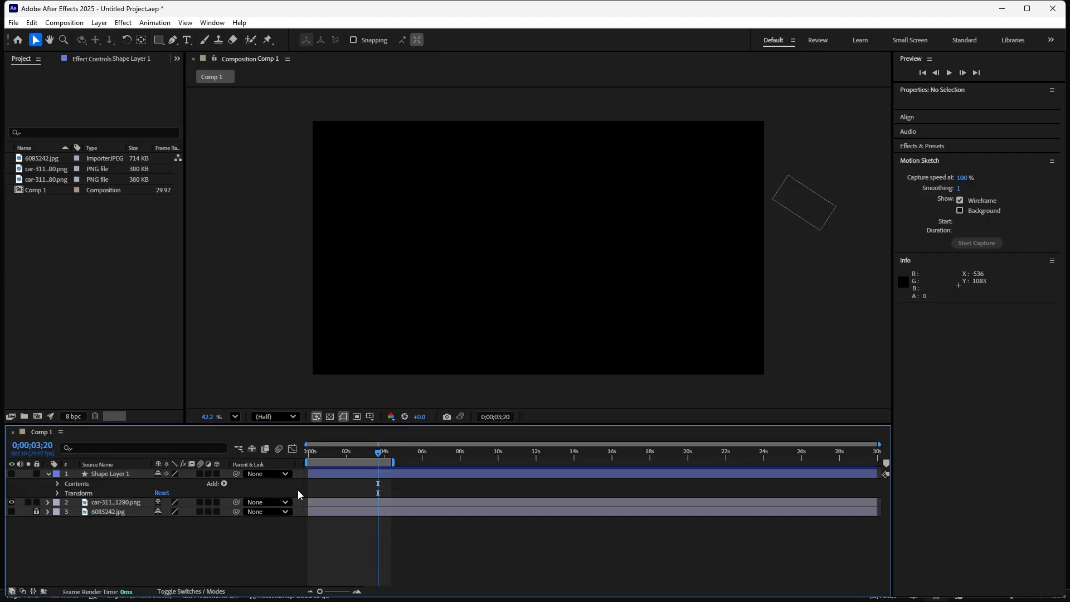
# Return to the first frame and preview the car's motion with the drawn path hidden
pyautogui.moveTo(378, 458); pyautogui.dragTo(294, 461)
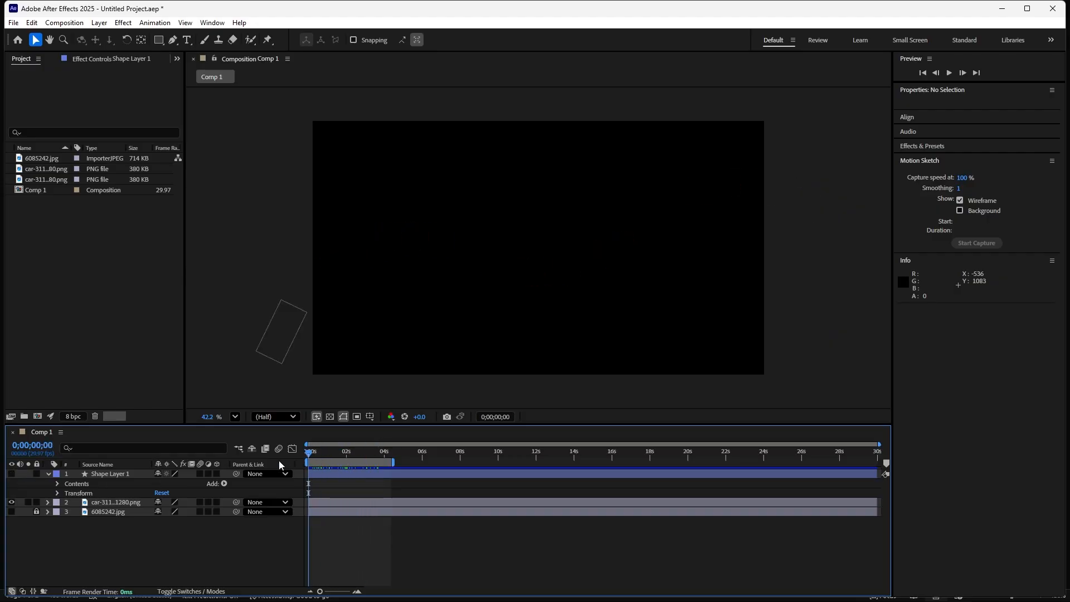
pyautogui.press('space')
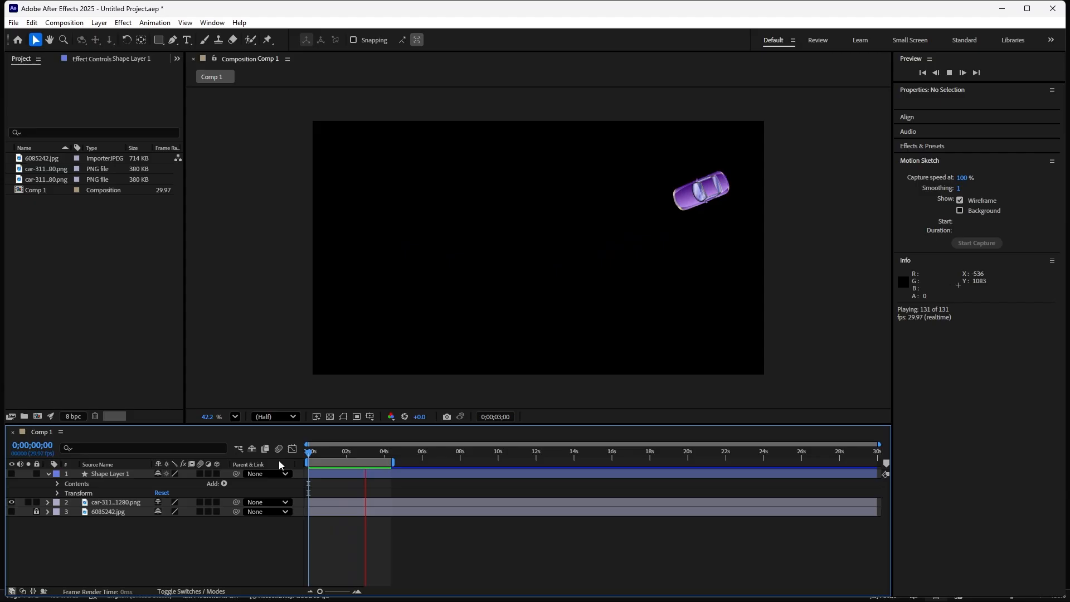
pyautogui.press('space')
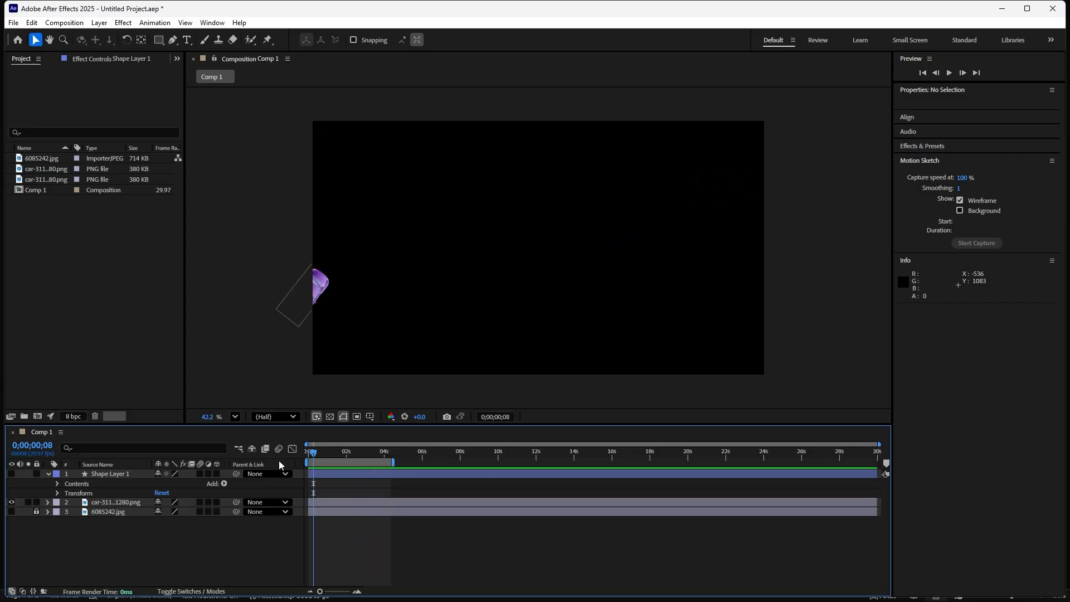
# Delete the animated car layer and Shape Layer 1 from the composition
pyautogui.click(261, 283)
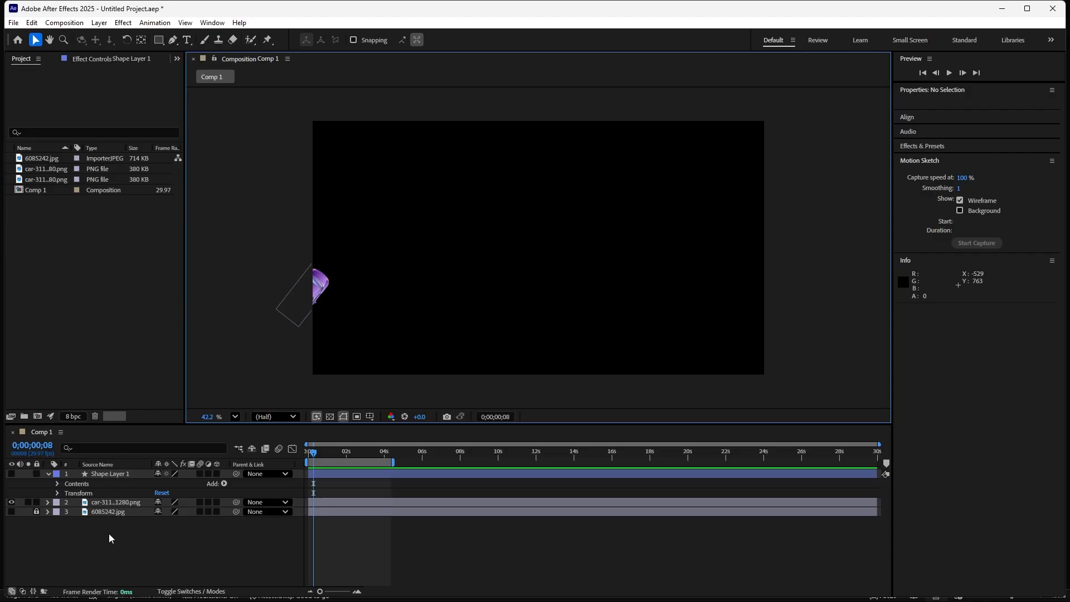
pyautogui.click(120, 502)
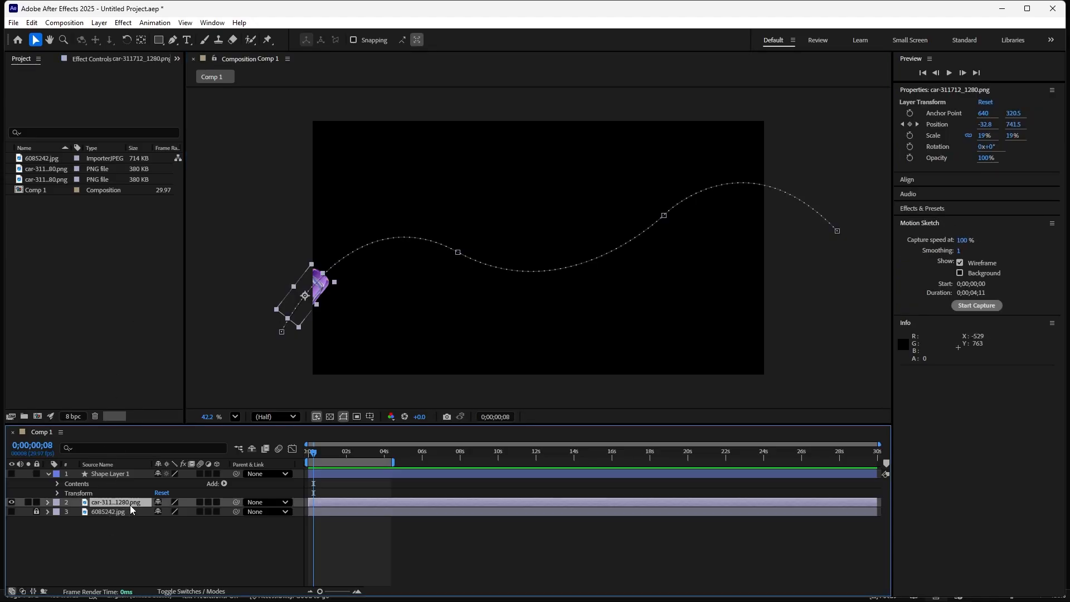
pyautogui.click(125, 530)
pyautogui.click(120, 504)
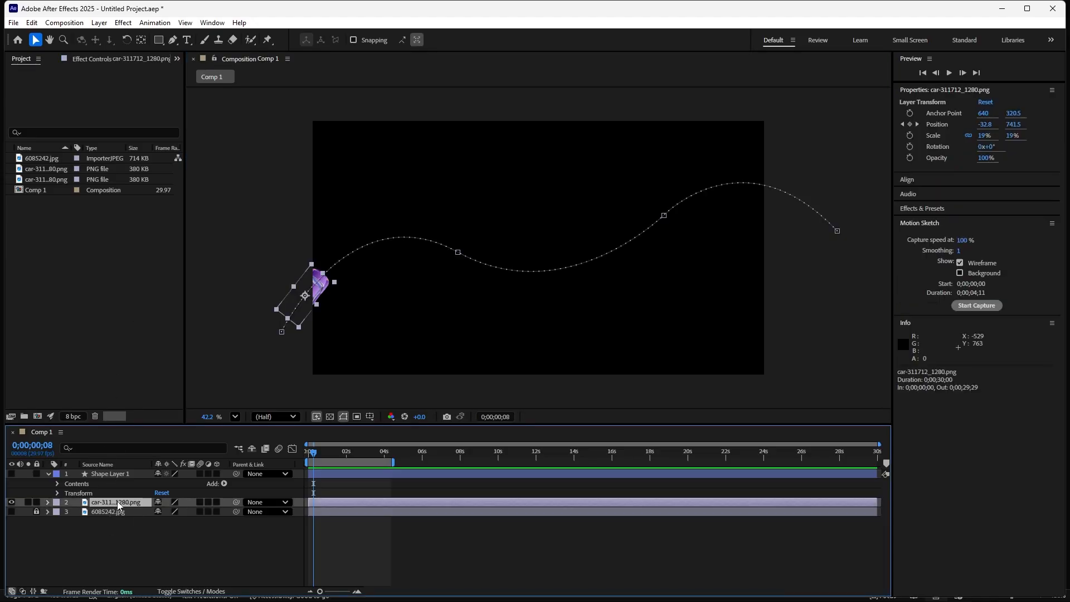
pyautogui.press('Delete')
pyautogui.click(112, 475)
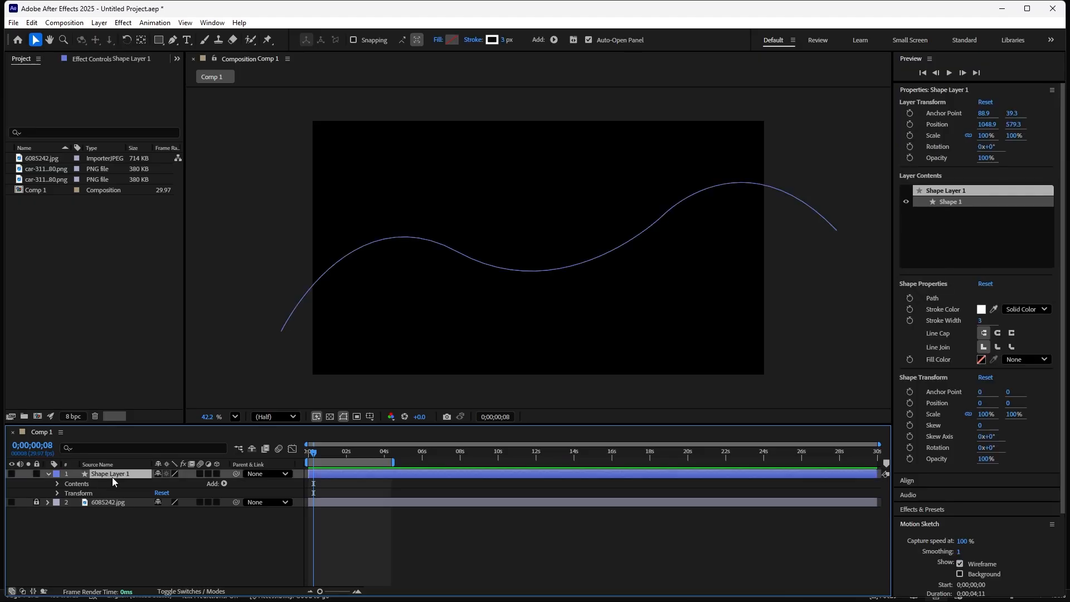
pyautogui.press('Delete')
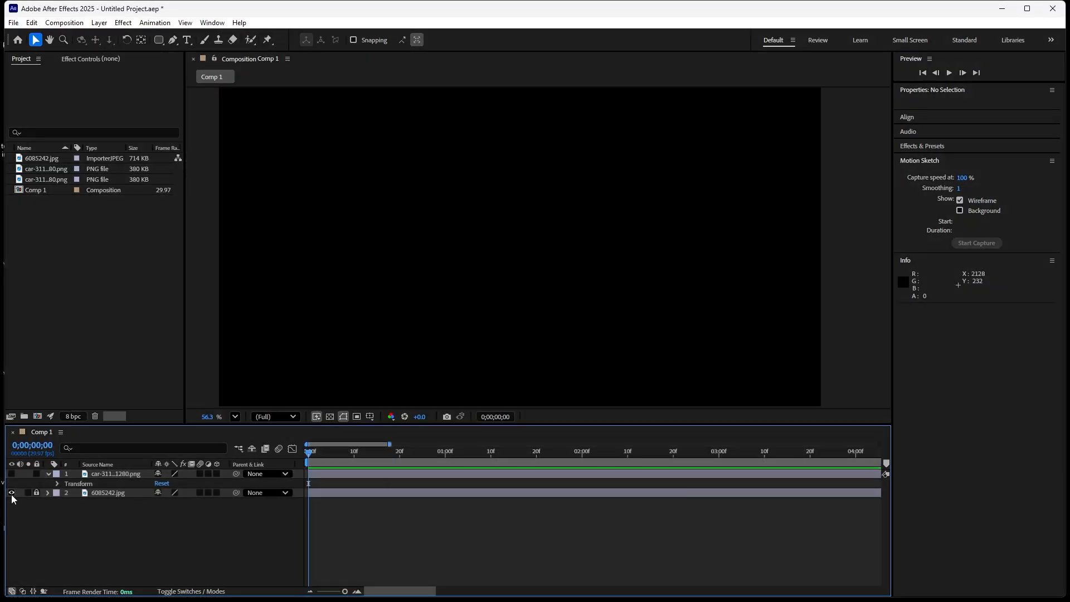
# Show the 6085242.jpg road layer and the car layer in the composition
pyautogui.click(11, 492)
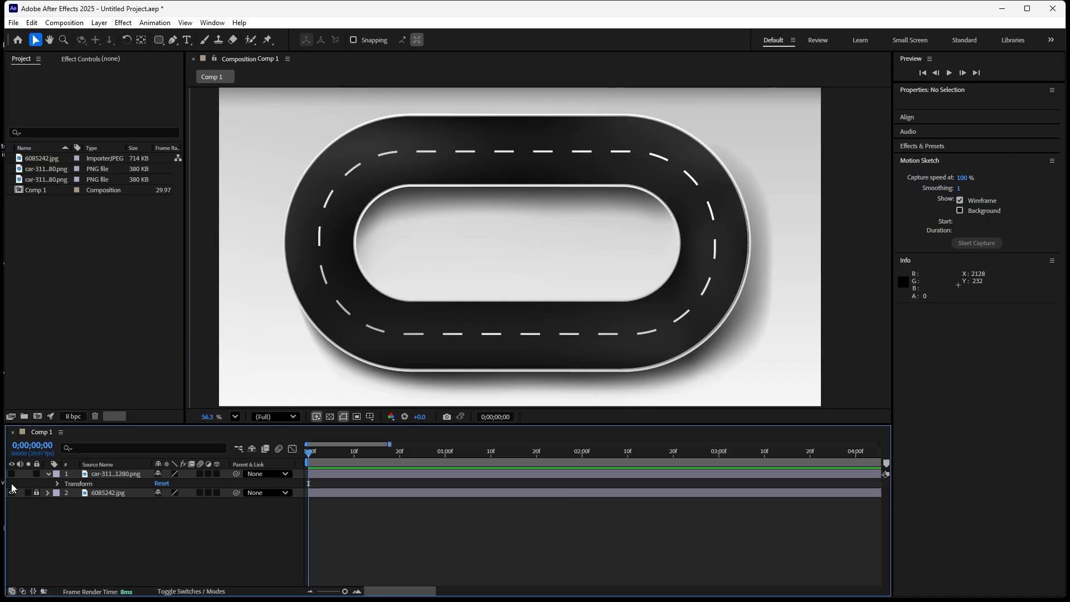
pyautogui.click(12, 475)
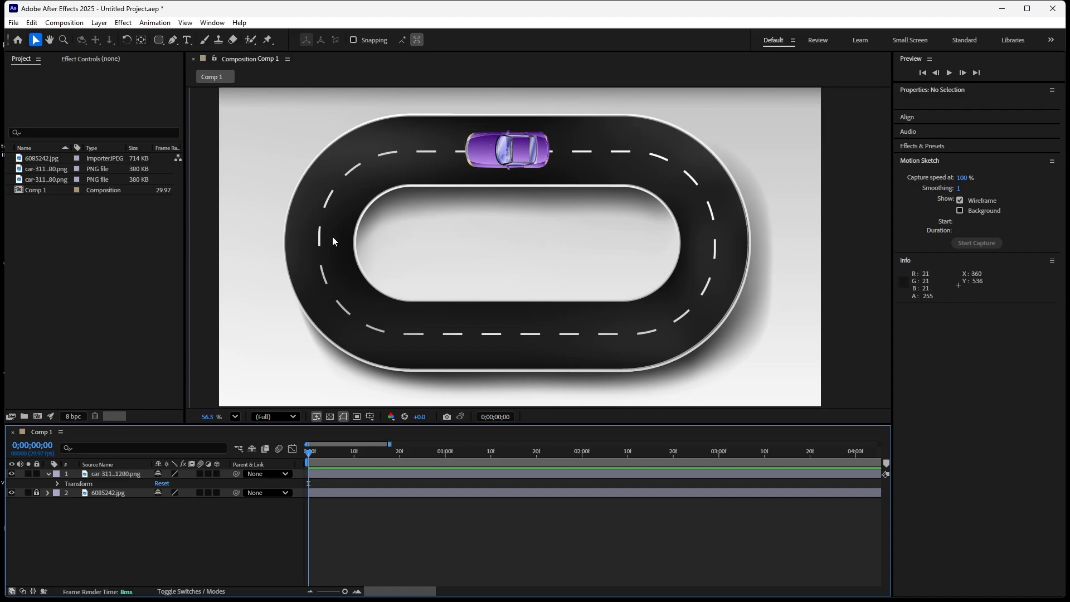
pyautogui.click(12, 493)
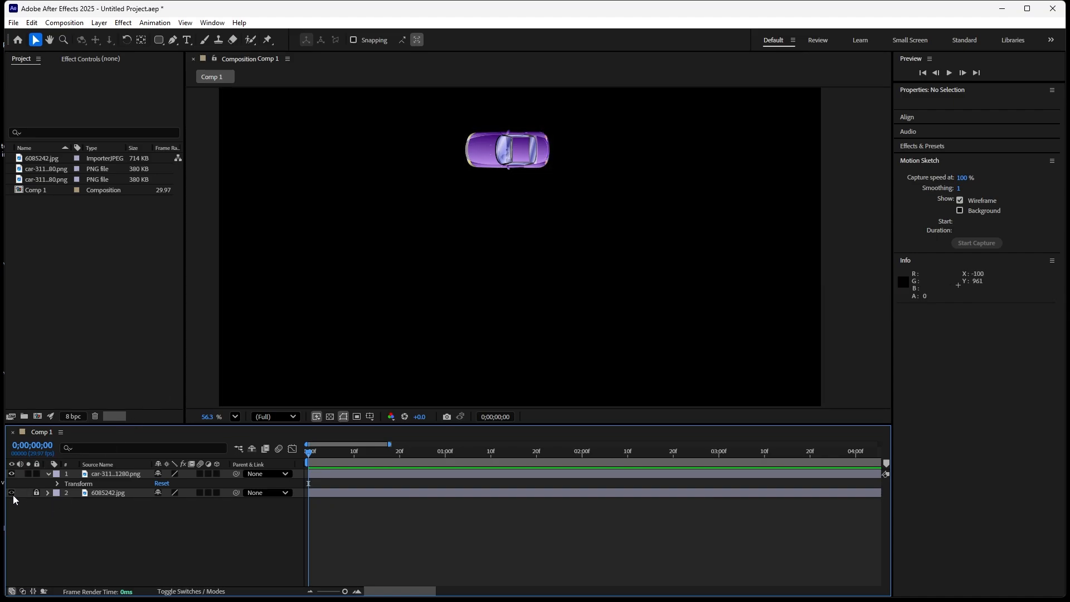
pyautogui.click(12, 492)
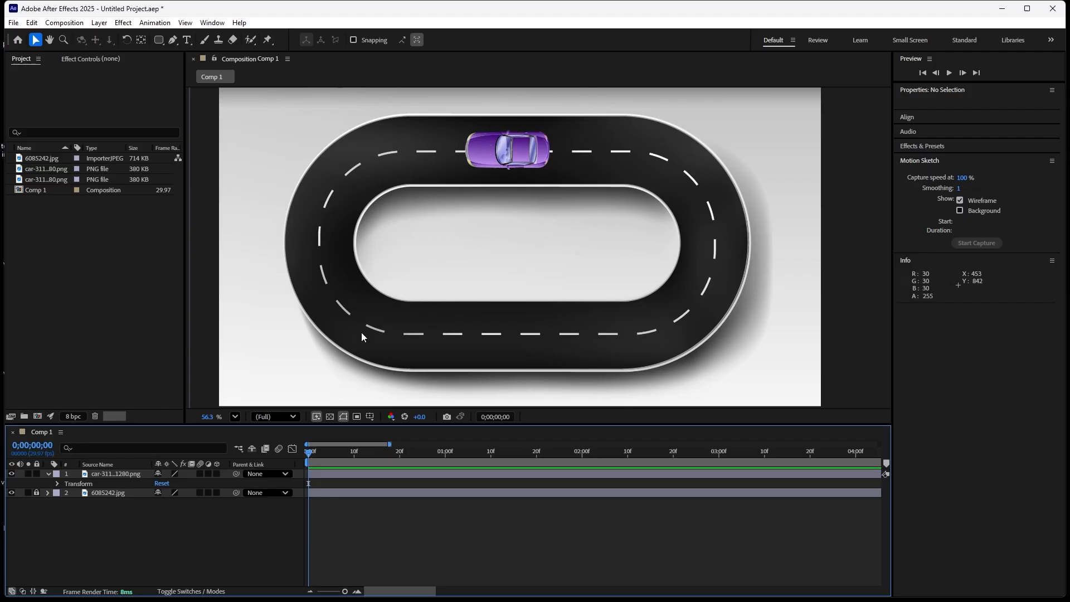
# Draw a closed, curved Pen path with a red 12 px stroke around the track, following its dashed centre line
pyautogui.click(174, 41)
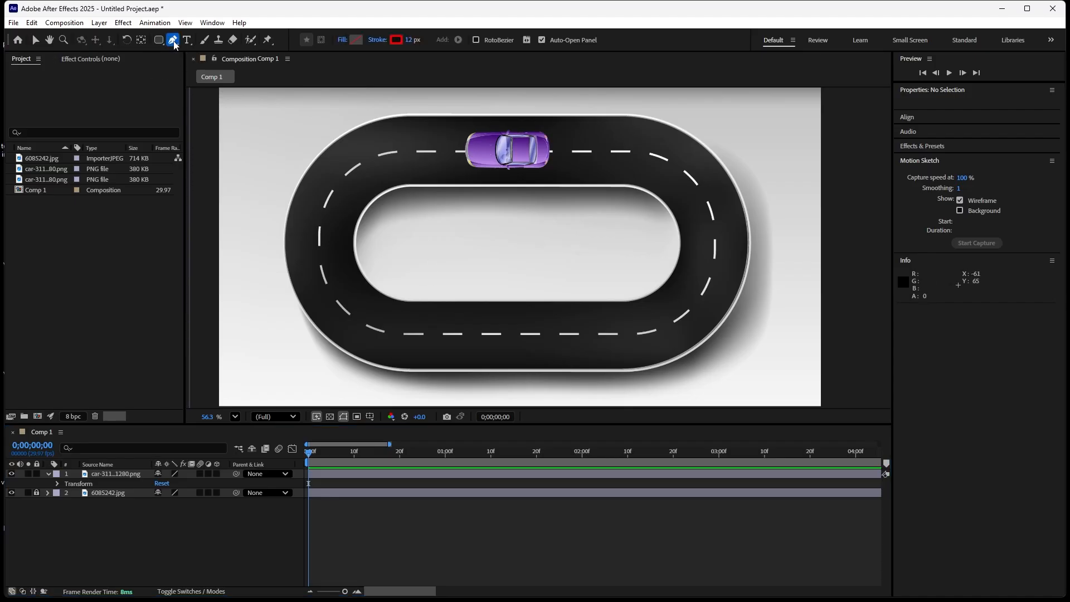
pyautogui.click(379, 155)
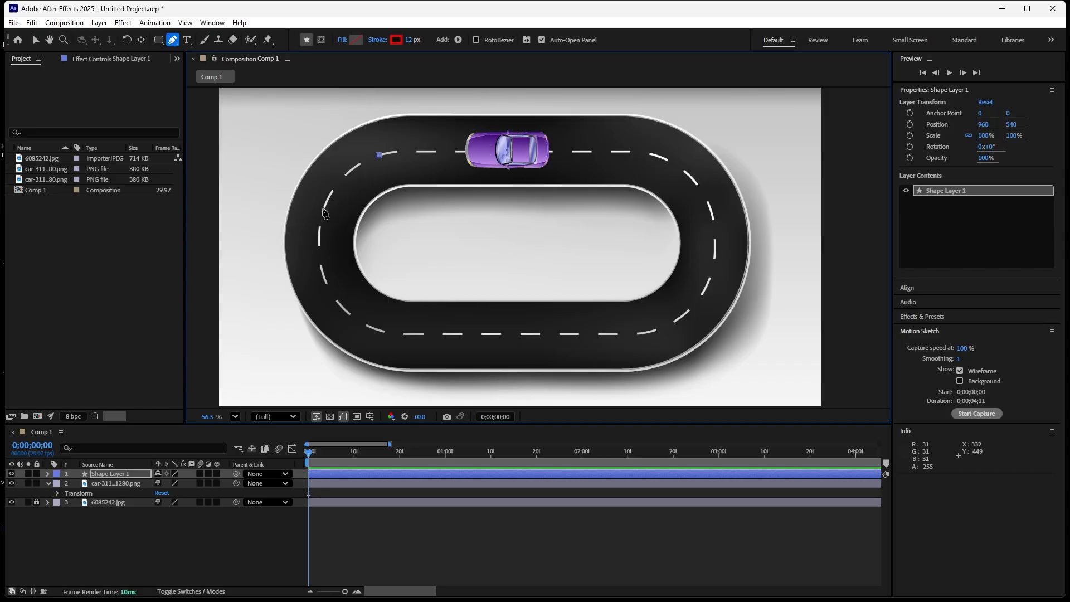
pyautogui.moveTo(324, 208); pyautogui.dragTo(312, 252)
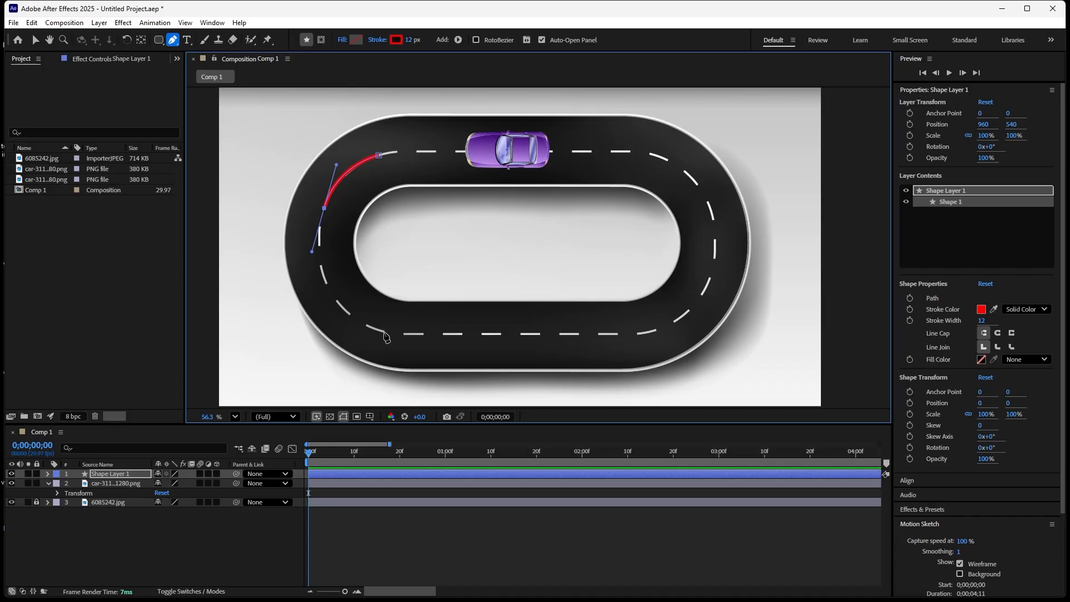
pyautogui.moveTo(384, 333); pyautogui.dragTo(445, 351)
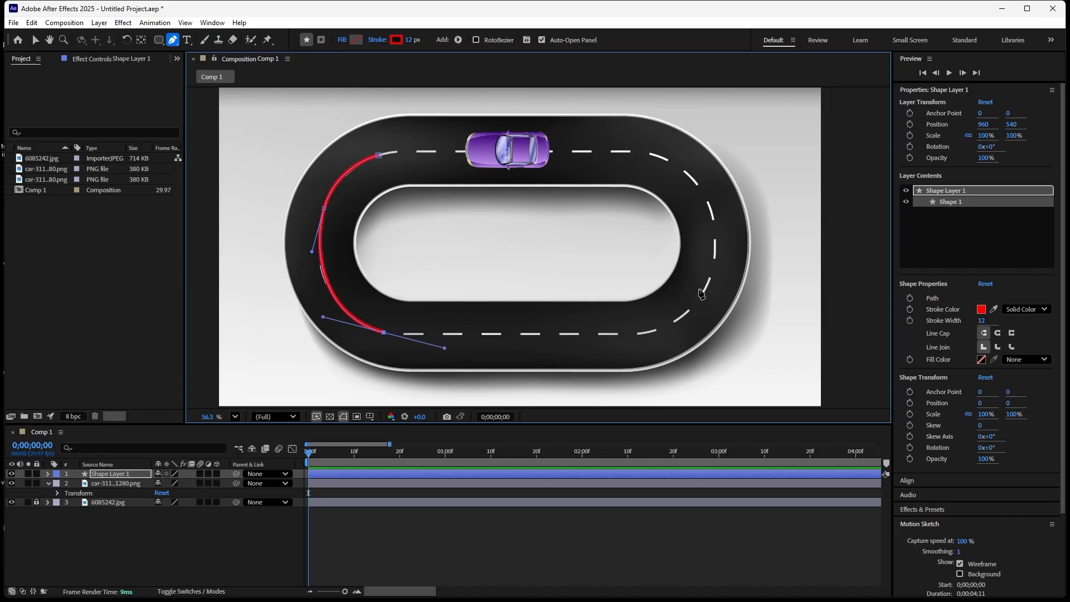
pyautogui.moveTo(711, 278); pyautogui.dragTo(714, 199)
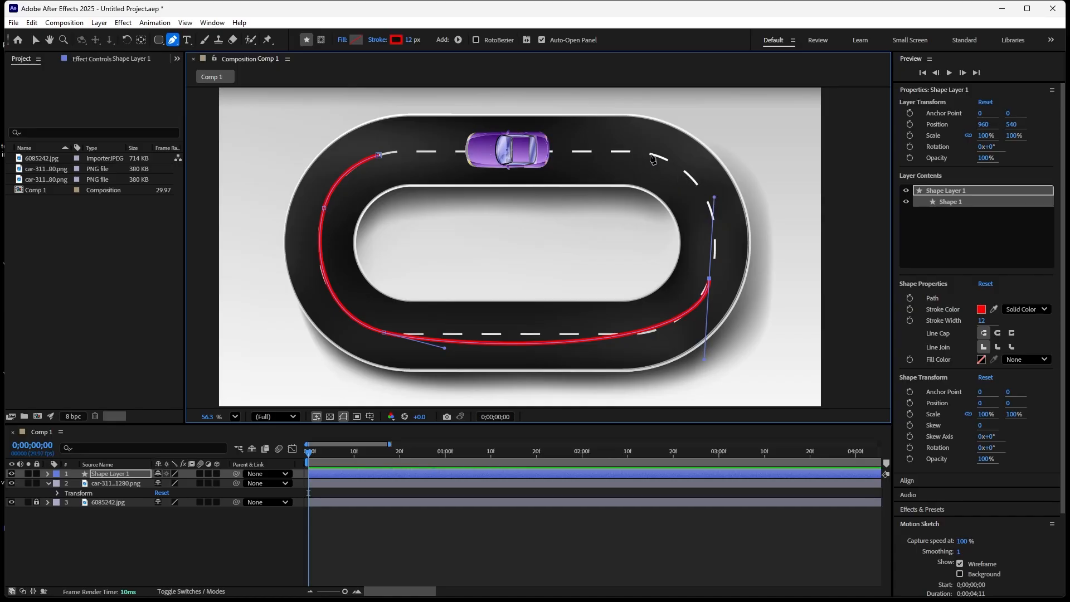
pyautogui.moveTo(651, 155); pyautogui.dragTo(600, 130)
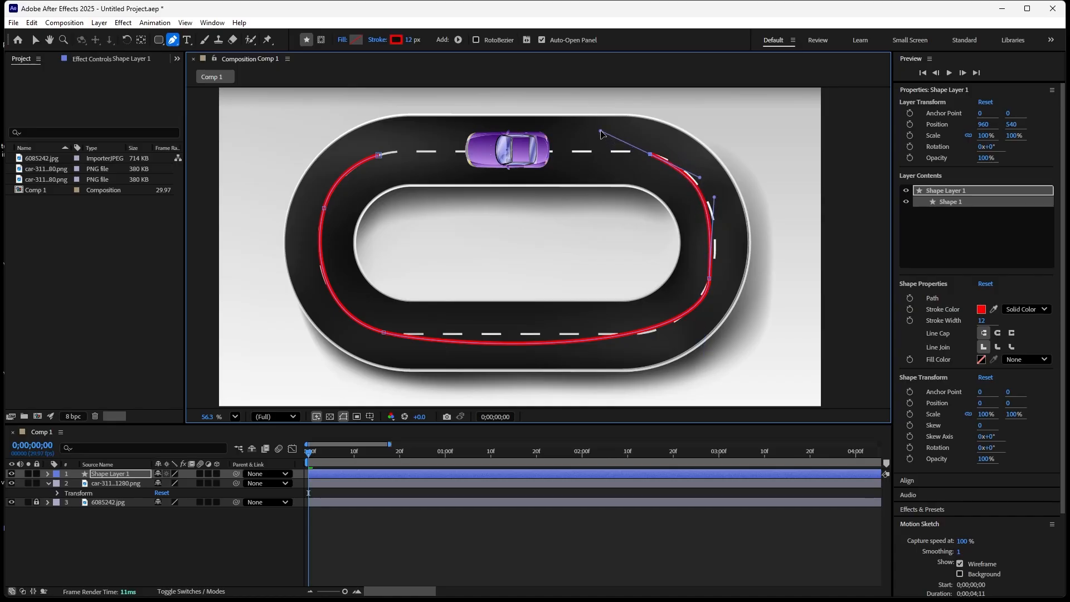
pyautogui.click(379, 156)
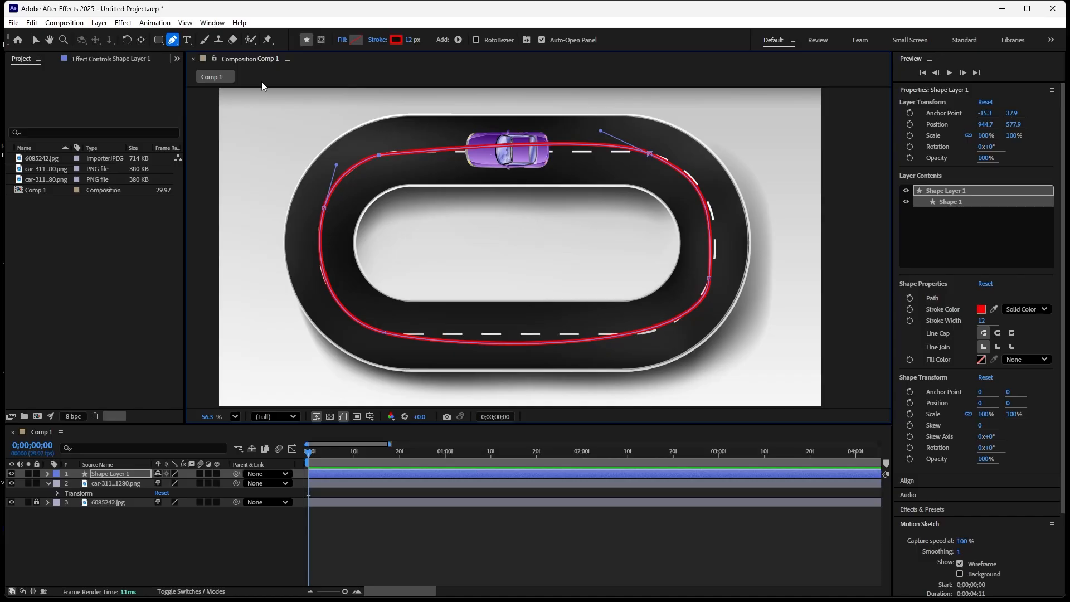
# Adjust the path's points and curve handles along the track's right bend and lower straight to fit the dashed centre line
pyautogui.click(36, 39)
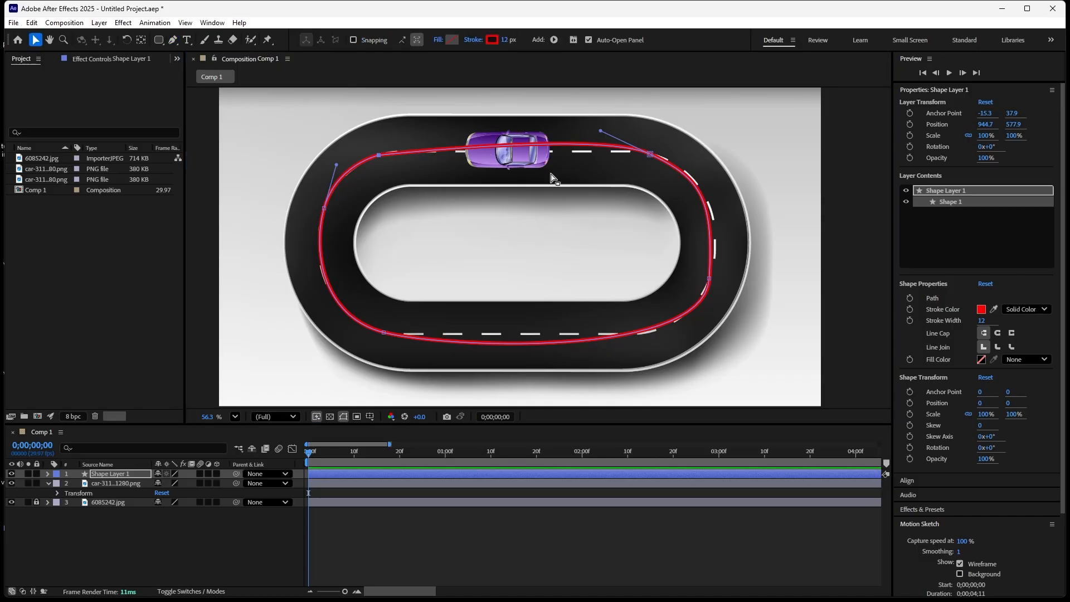
pyautogui.click(652, 155)
pyautogui.moveTo(652, 156); pyautogui.dragTo(659, 165)
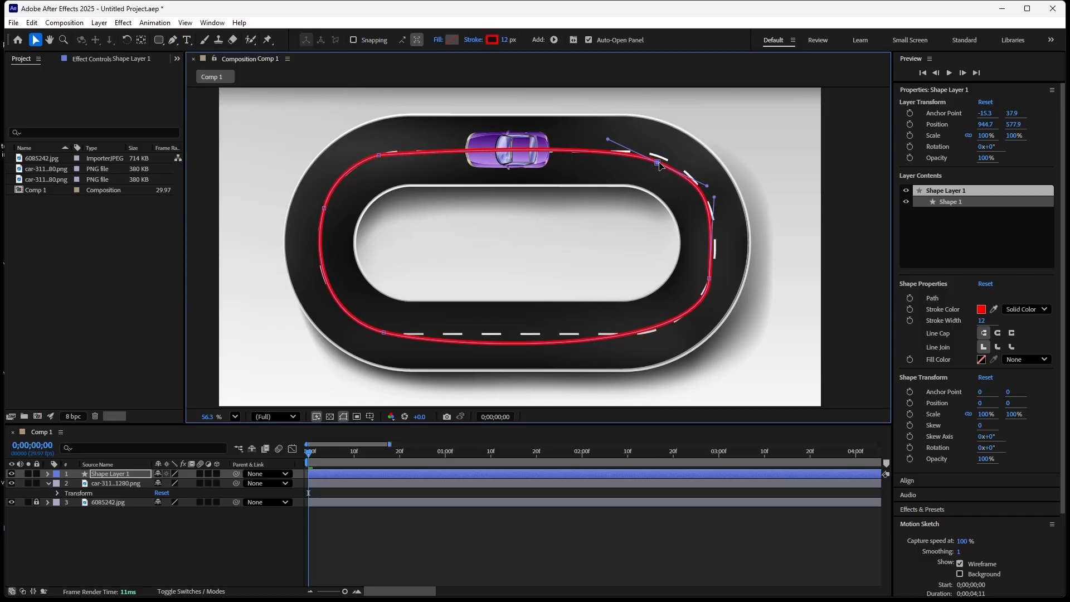
pyautogui.click(713, 276)
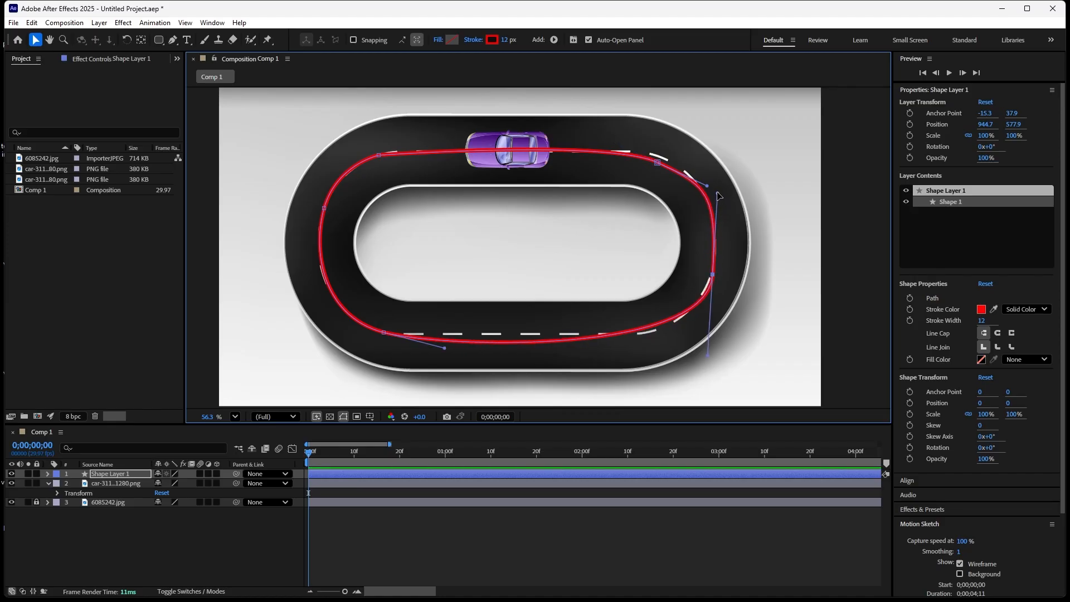
pyautogui.moveTo(707, 186)
pyautogui.mouseDown()
pyautogui.moveTo(714, 190)
pyautogui.moveTo(697, 181)
pyautogui.mouseUp()
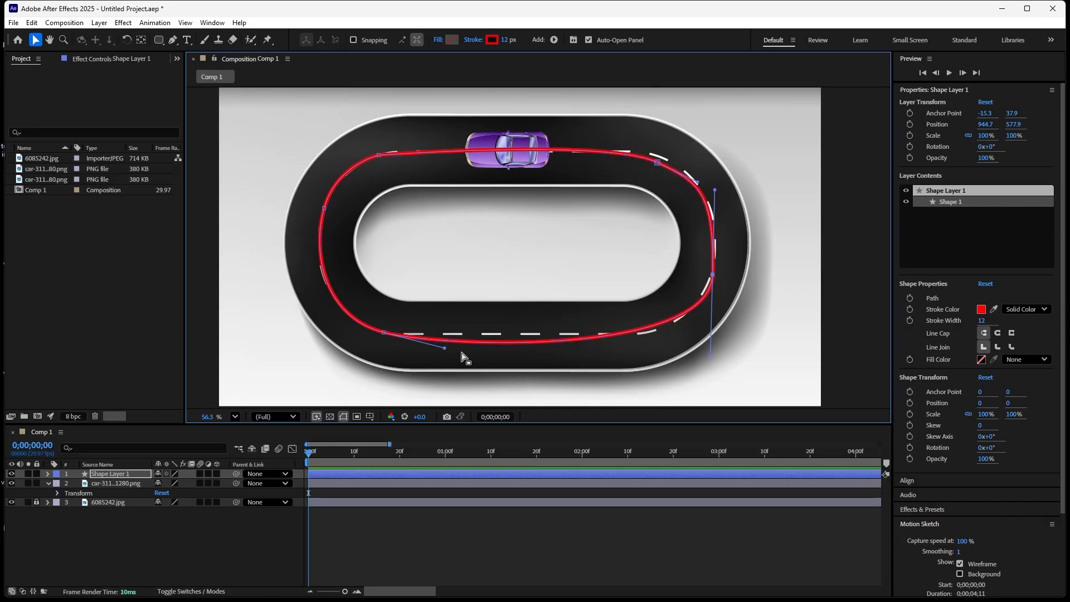
pyautogui.moveTo(496, 344); pyautogui.dragTo(500, 342)
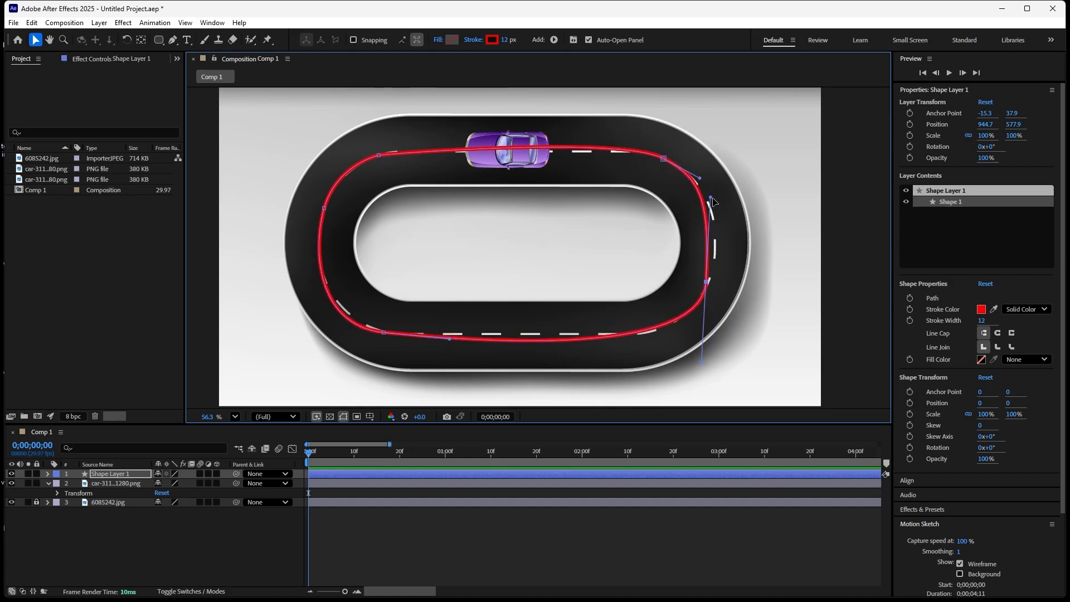
pyautogui.moveTo(712, 201); pyautogui.dragTo(719, 212)
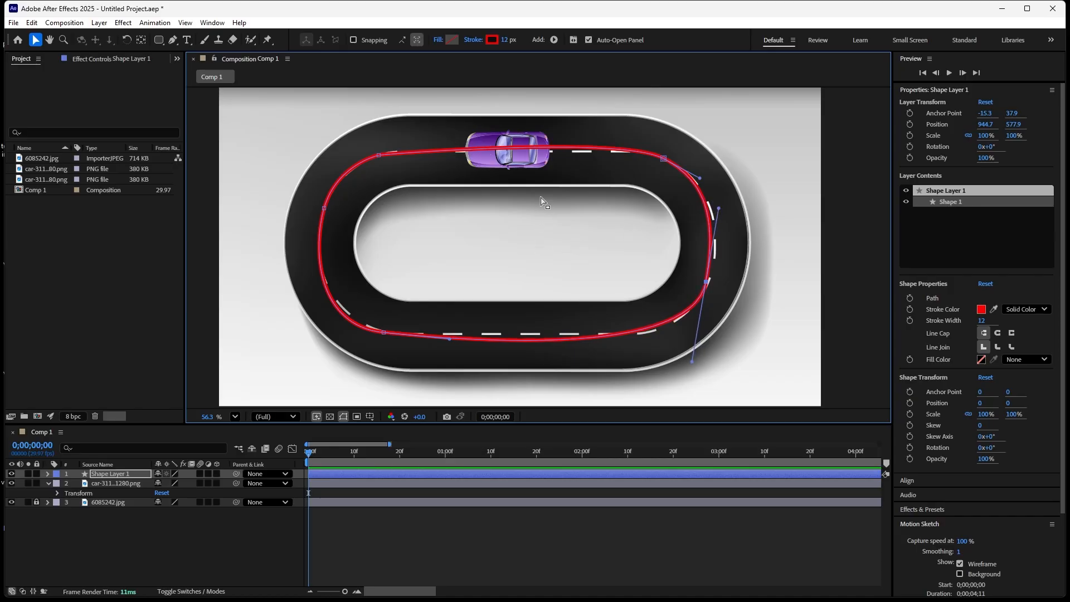
# Refine the path's curvature along the upper straight, right bend and lower straight, and leave point editing
pyautogui.click(524, 146)
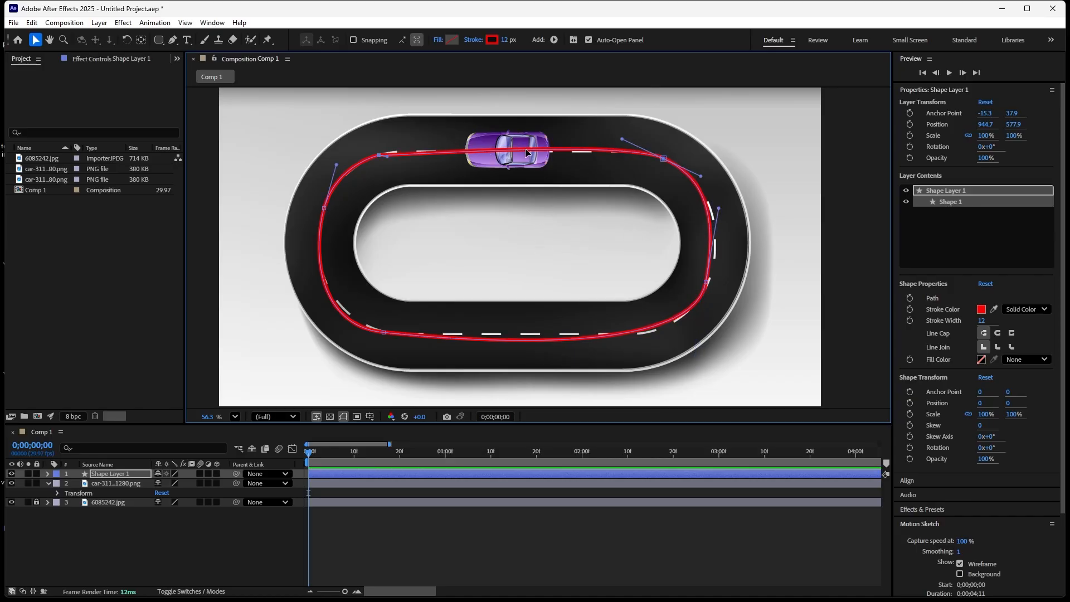
pyautogui.moveTo(529, 147); pyautogui.dragTo(534, 148)
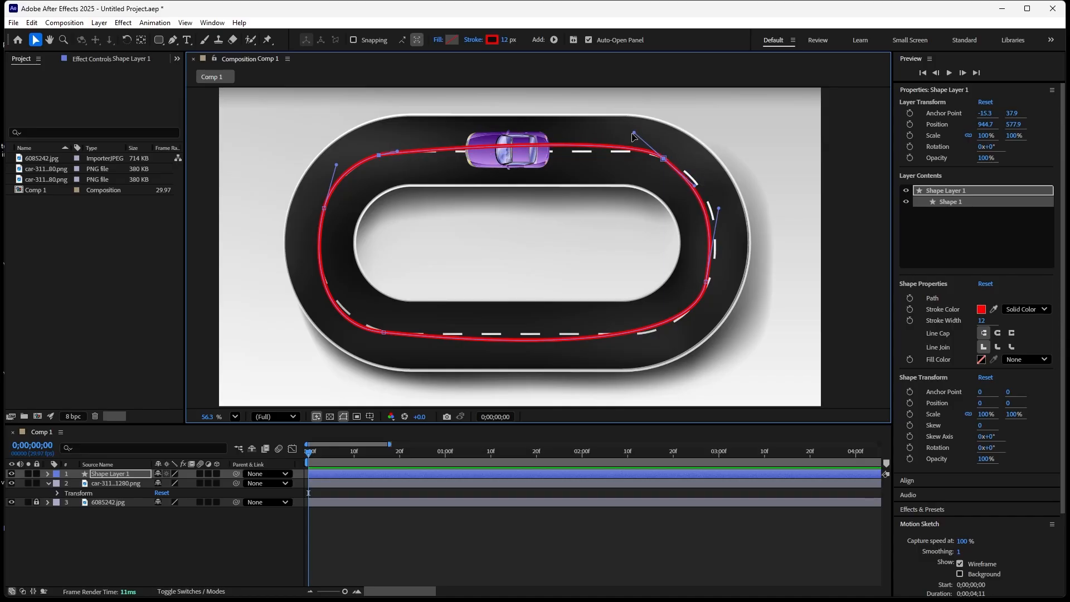
pyautogui.moveTo(634, 134); pyautogui.dragTo(627, 139)
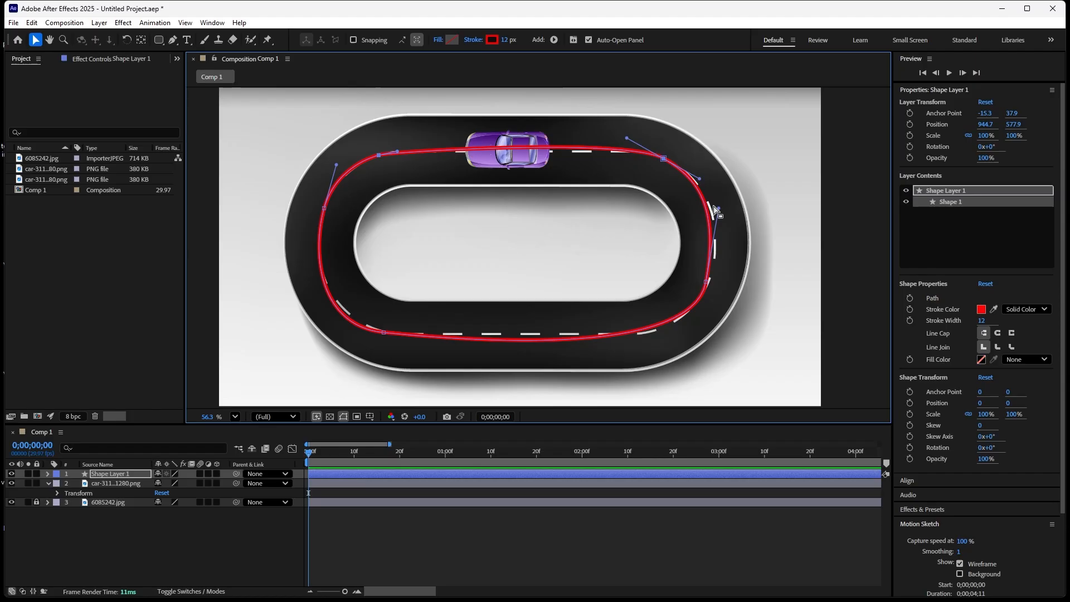
pyautogui.moveTo(719, 209); pyautogui.dragTo(721, 219)
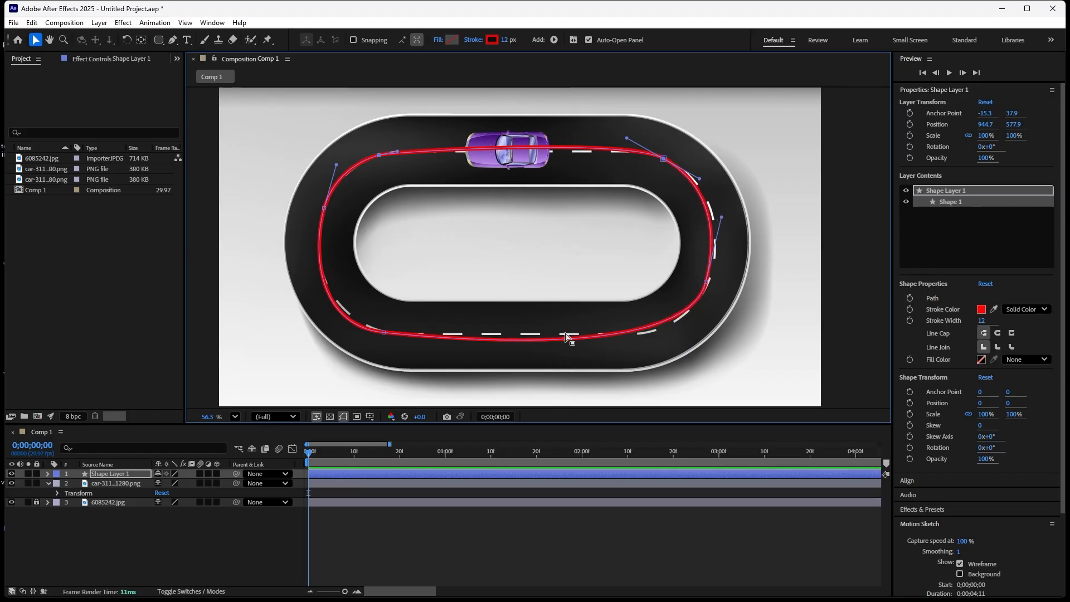
pyautogui.click(521, 341)
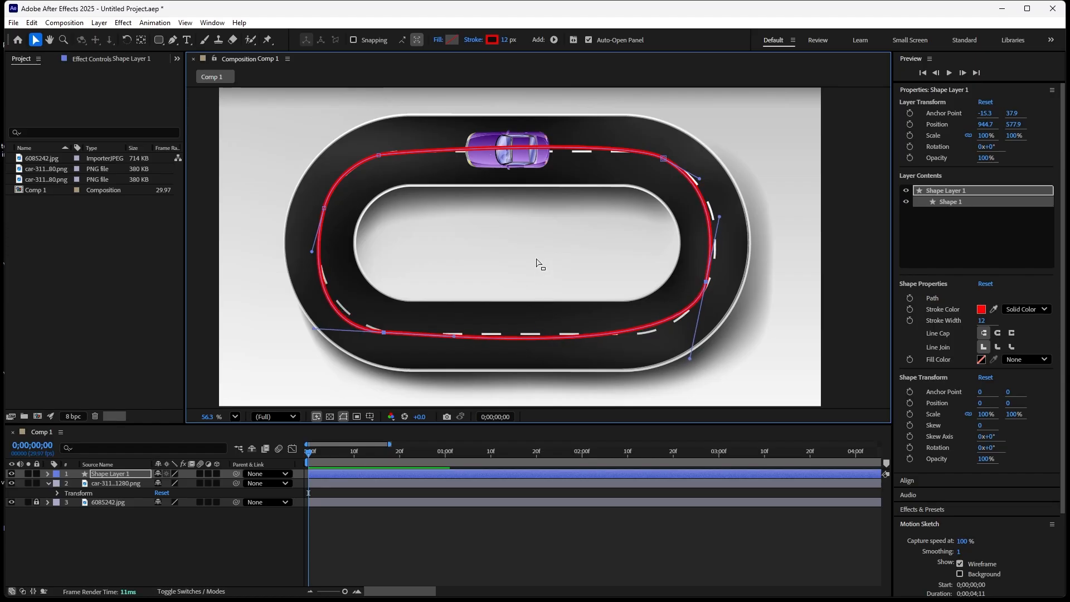
pyautogui.click(271, 160)
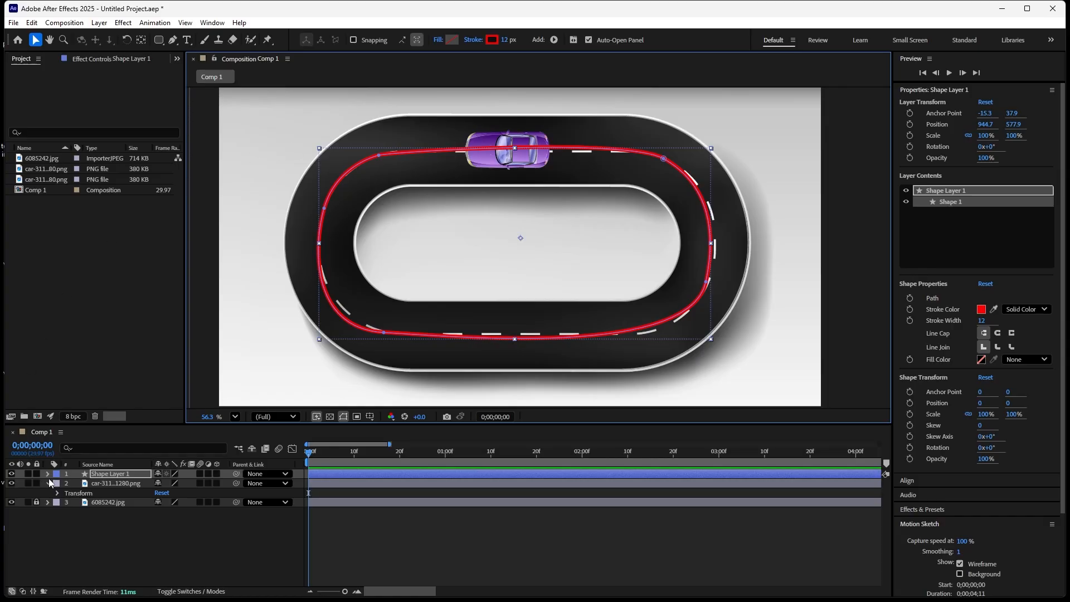
# Reveal the contents of Shape Layer 1 down to Path 1 in Shape 1 and select its Path property
pyautogui.click(11, 474)
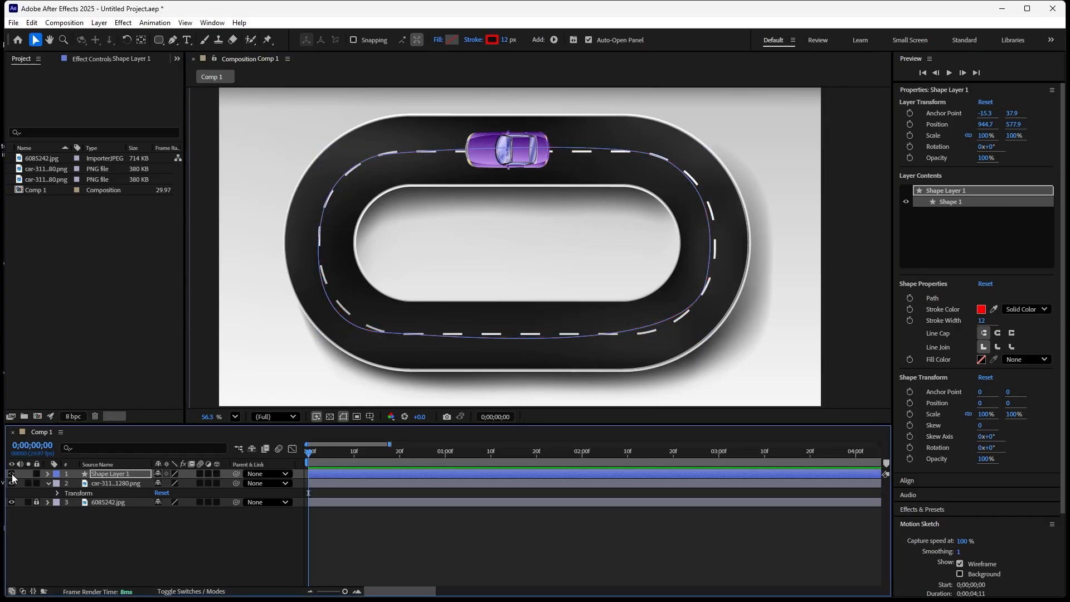
pyautogui.click(12, 474)
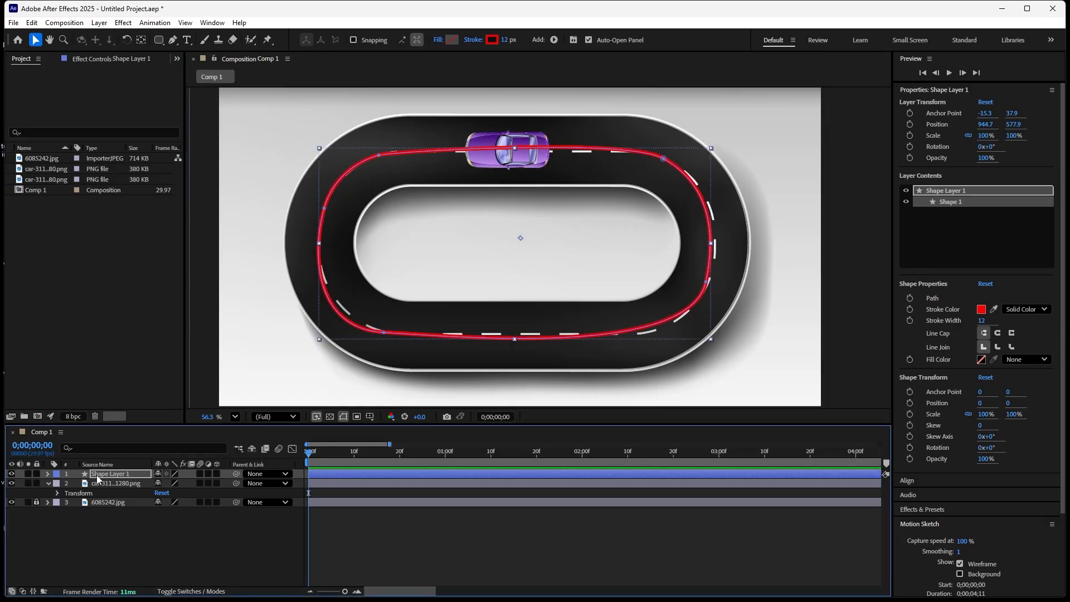
pyautogui.click(48, 474)
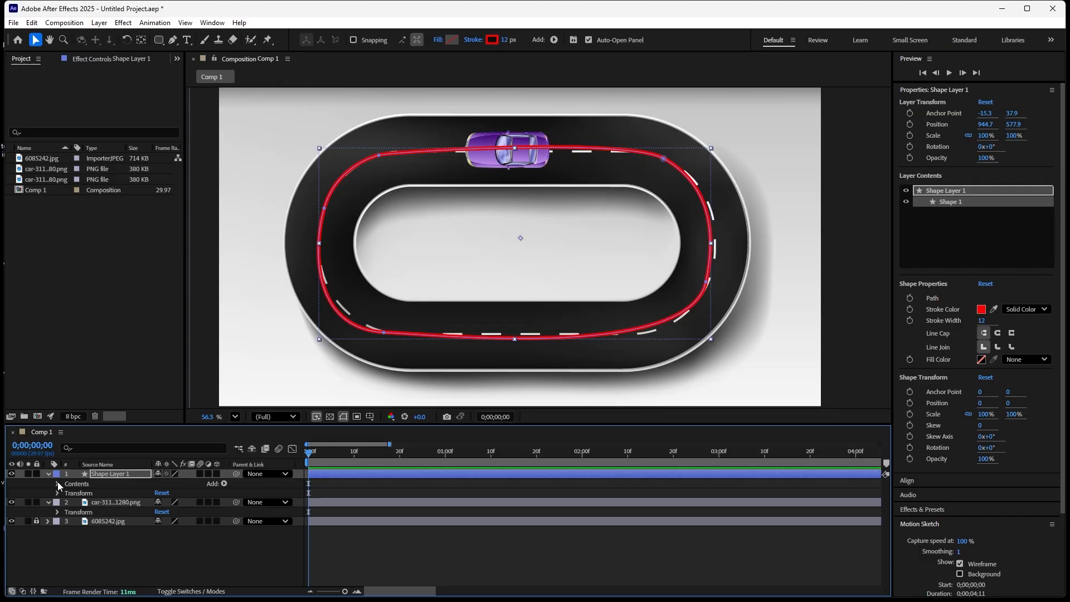
pyautogui.click(58, 484)
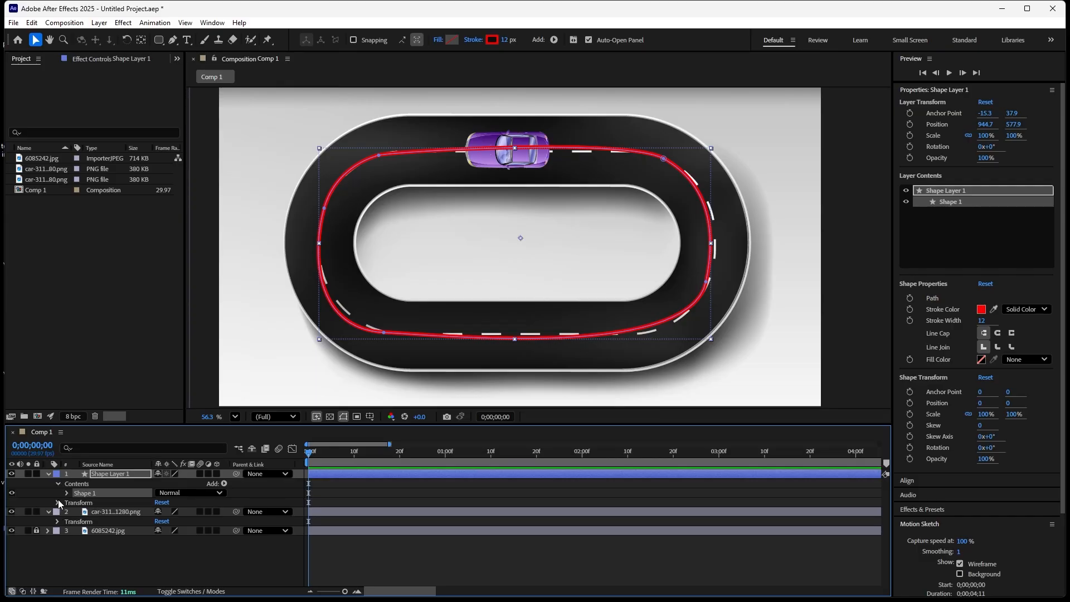
pyautogui.click(67, 493)
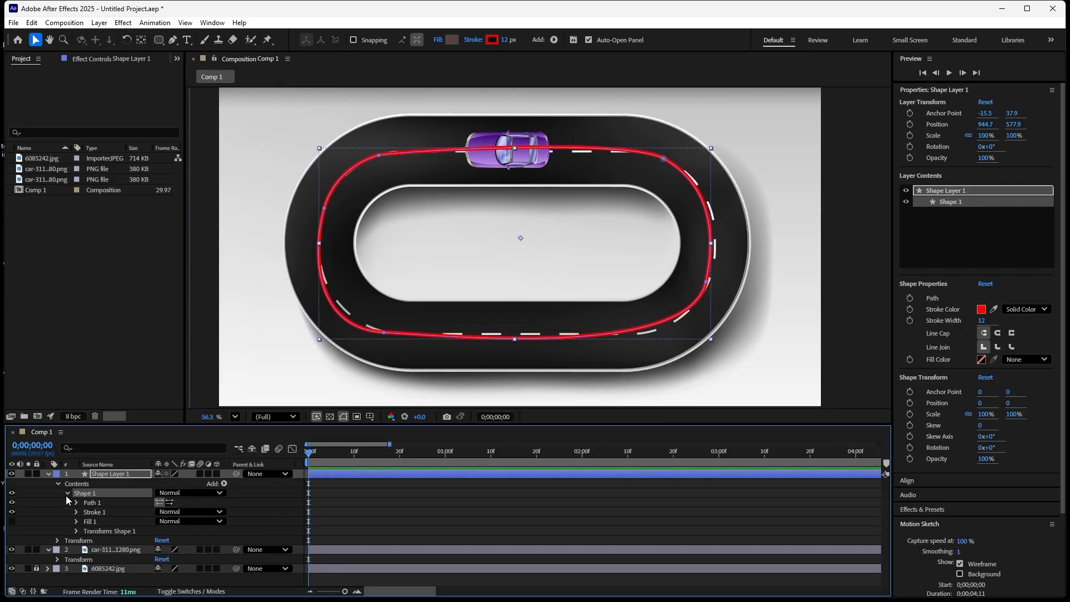
pyautogui.click(76, 503)
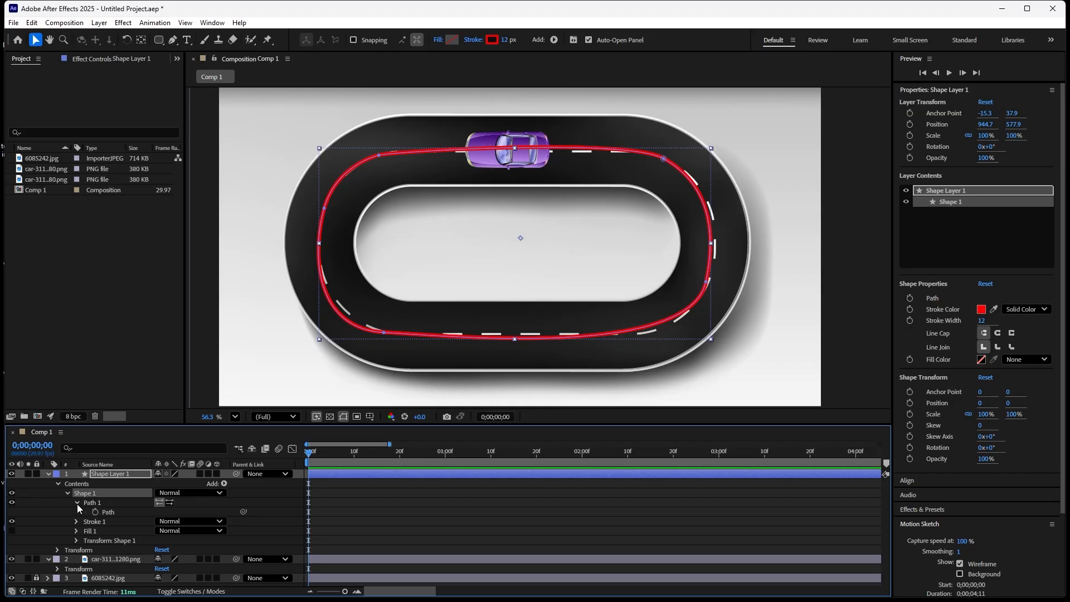
pyautogui.click(118, 514)
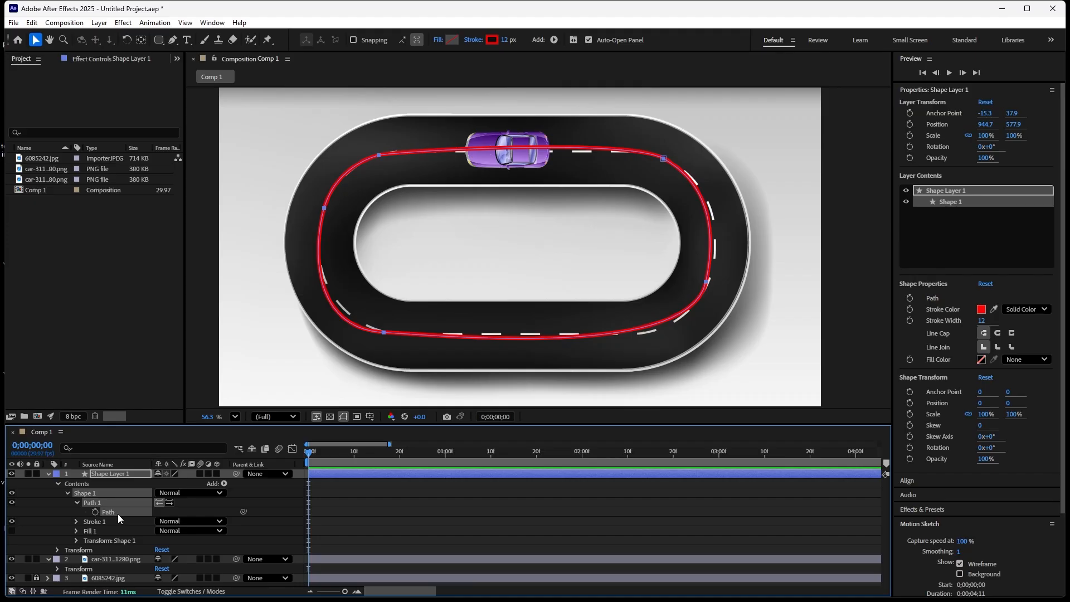
# Collapse the contents of Shape Layer 1, then expand the car layer's Transform properties and select Position
pyautogui.click(58, 484)
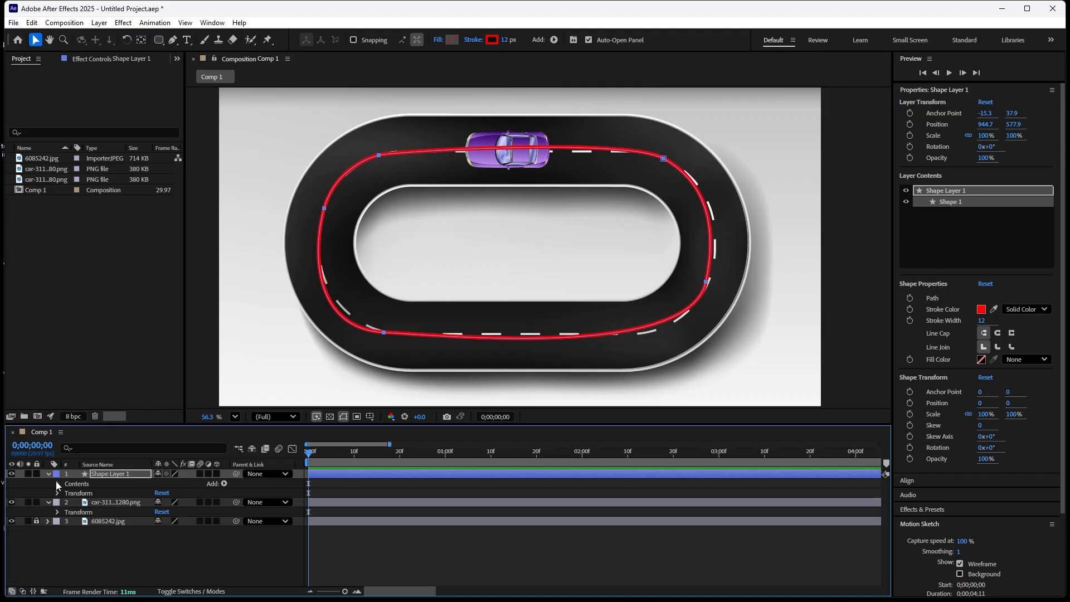
pyautogui.click(11, 504)
pyautogui.click(12, 504)
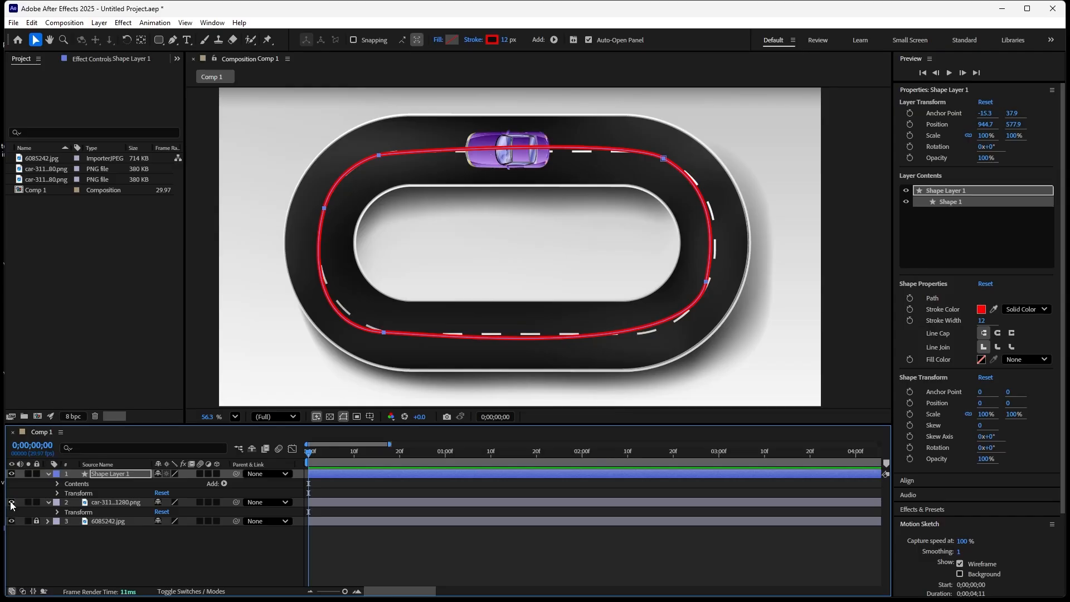
pyautogui.click(106, 503)
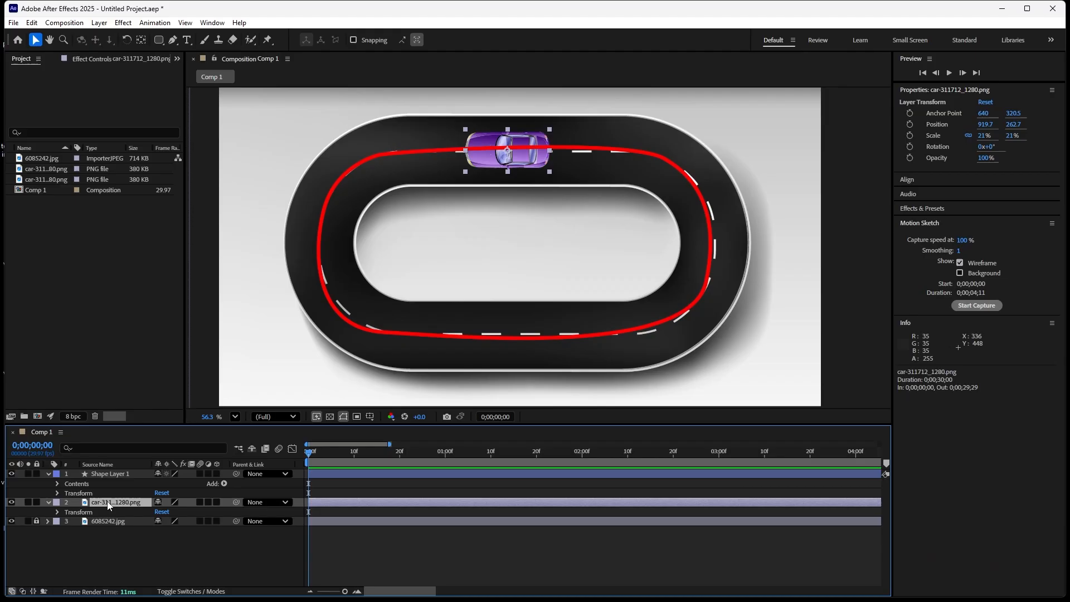
pyautogui.click(49, 503)
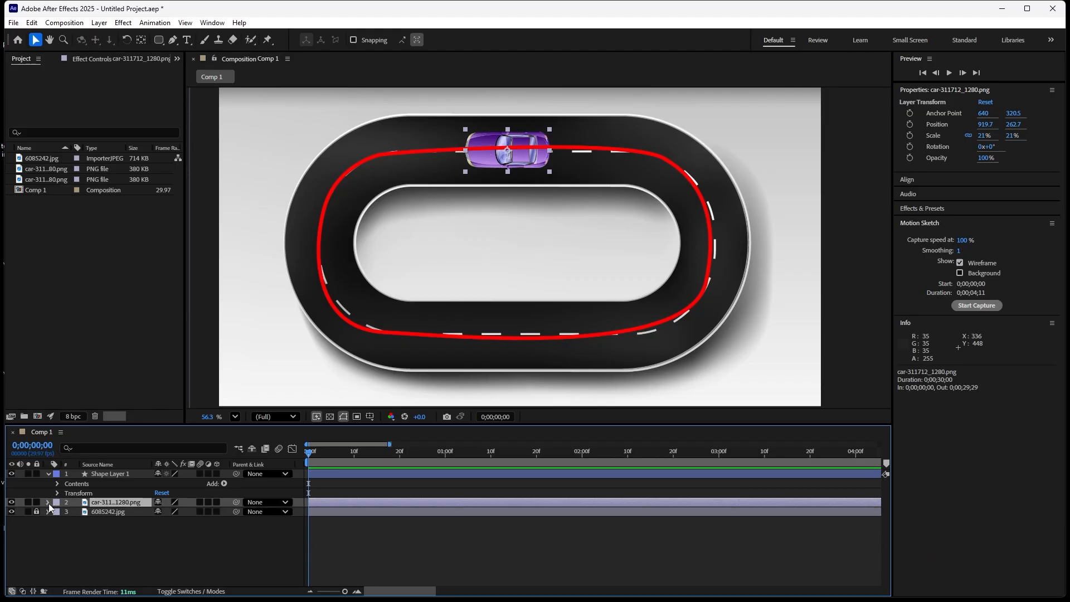
pyautogui.click(48, 503)
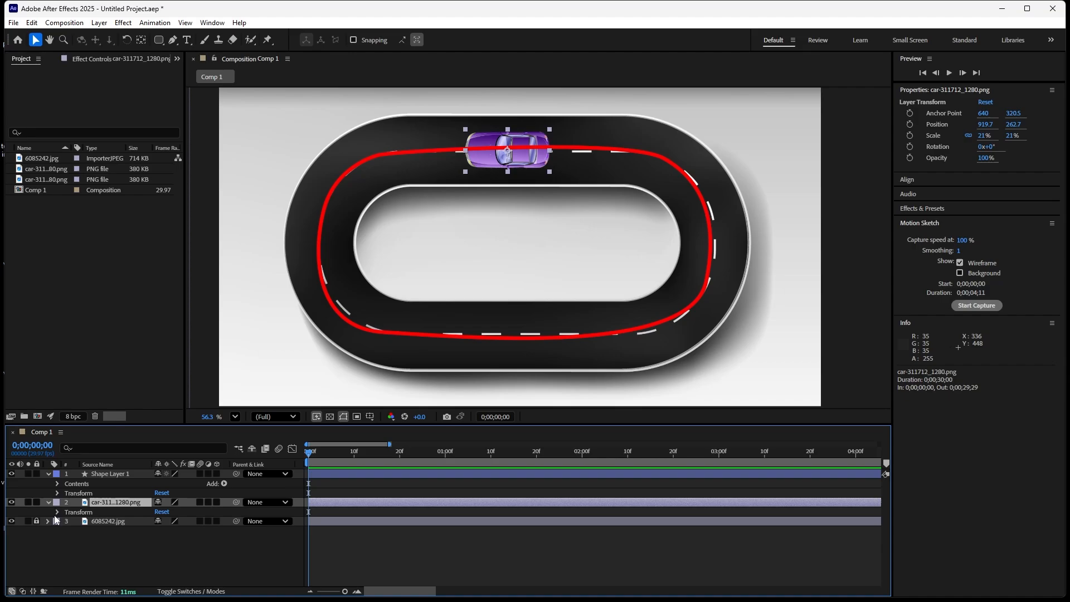
pyautogui.click(57, 513)
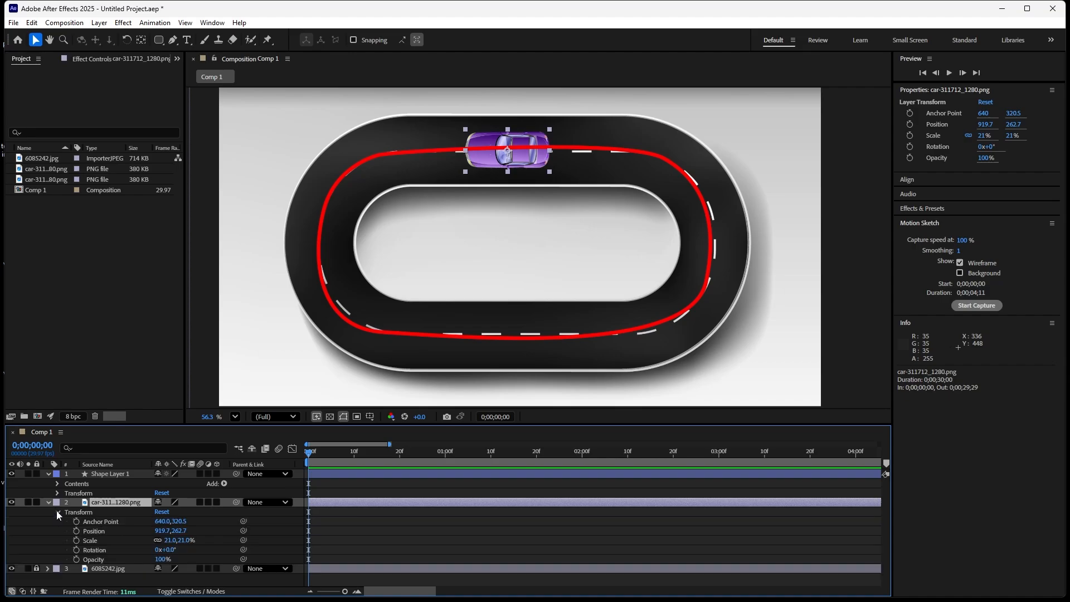
pyautogui.click(99, 531)
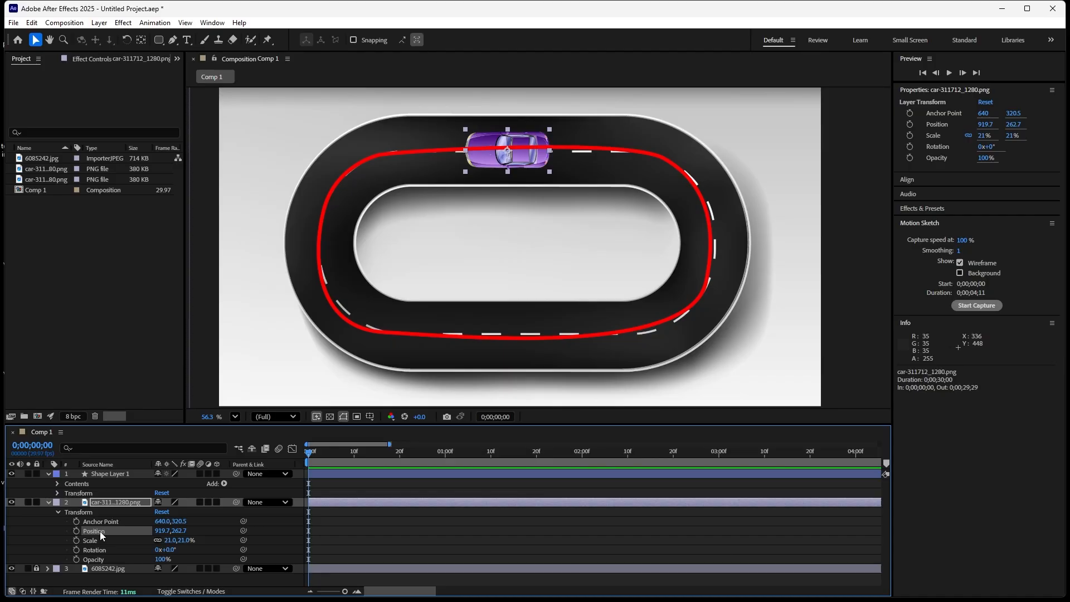
# Paste the copied oval path into the car layer's Position property as keyframes starting at 0;00;00;00
pyautogui.hotkey('ctrl', 'v')
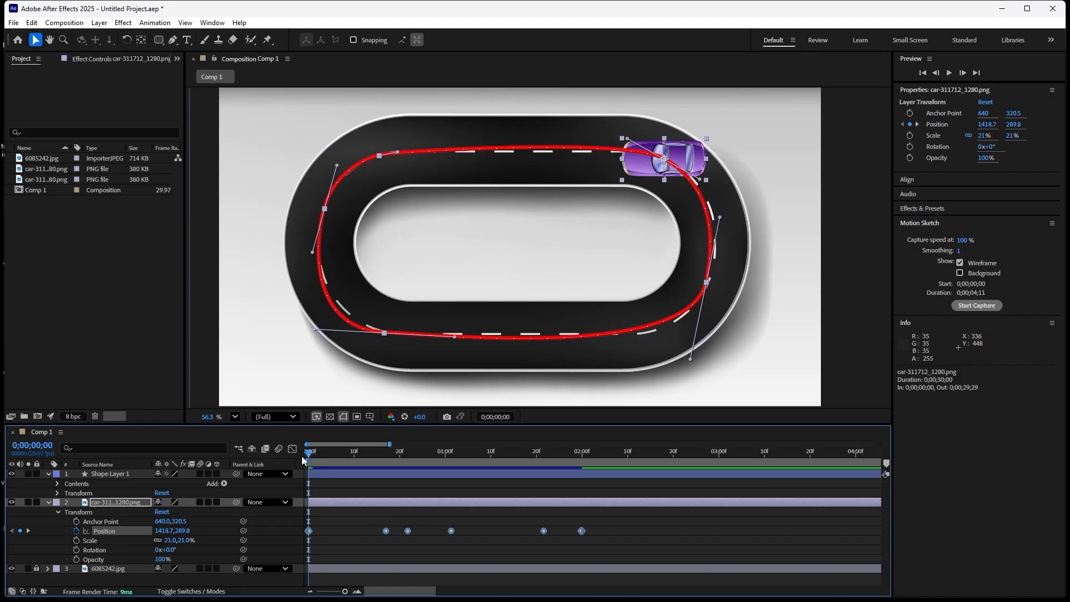
pyautogui.moveTo(310, 455)
pyautogui.mouseDown()
pyautogui.moveTo(587, 524)
pyautogui.moveTo(382, 454)
pyautogui.moveTo(306, 467)
pyautogui.mouseUp()
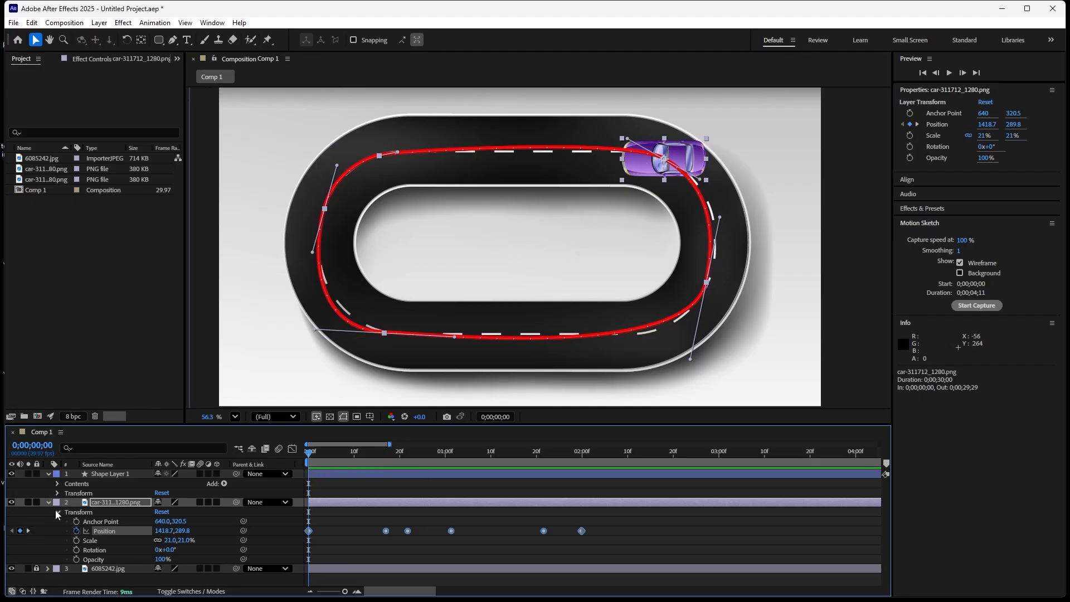
# Set the car layer's Auto-Orientation to Orient Along Path and scrub through the lap to check its direction
pyautogui.rightClick(120, 506)
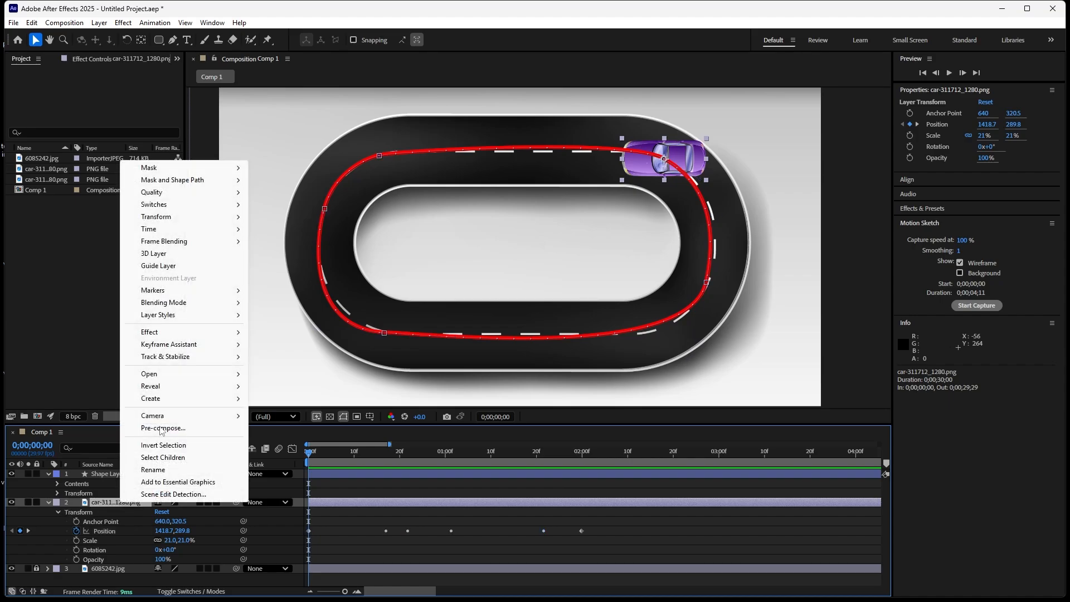
pyautogui.moveTo(219, 217)
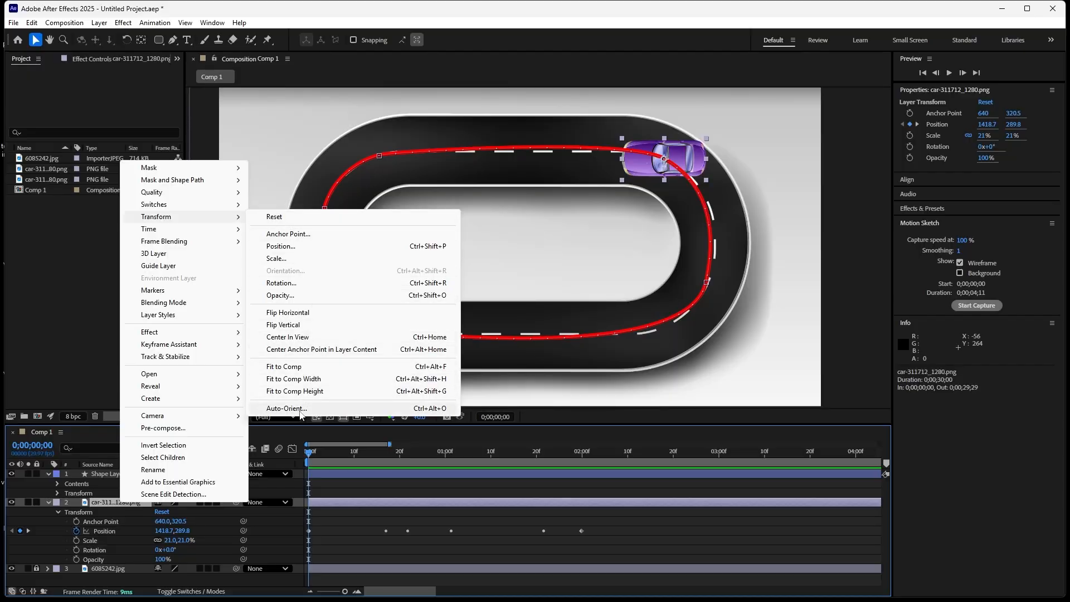
pyautogui.click(300, 415)
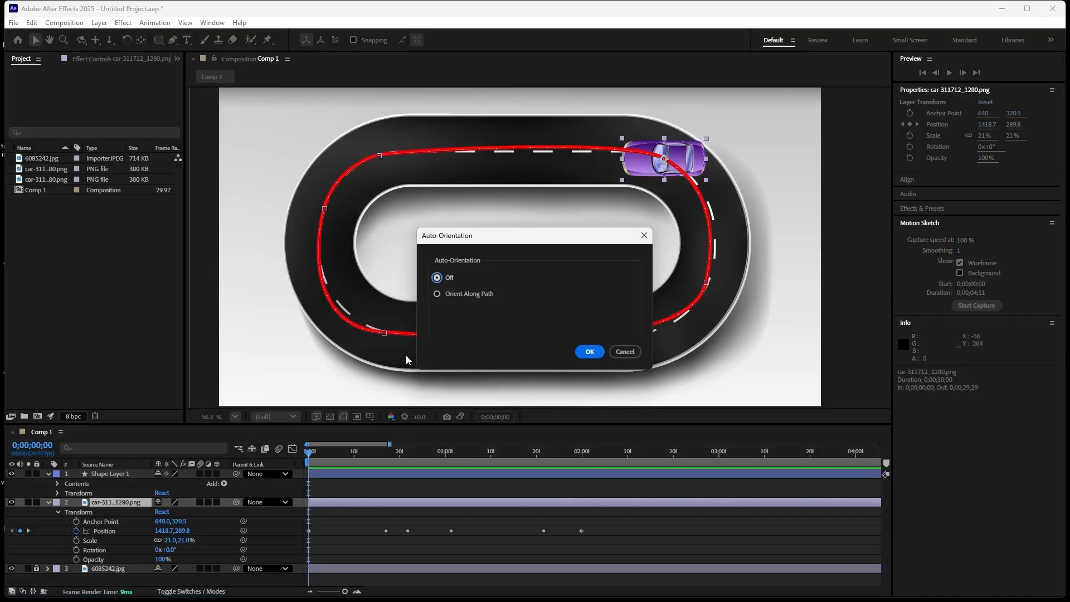
pyautogui.click(437, 294)
pyautogui.click(590, 351)
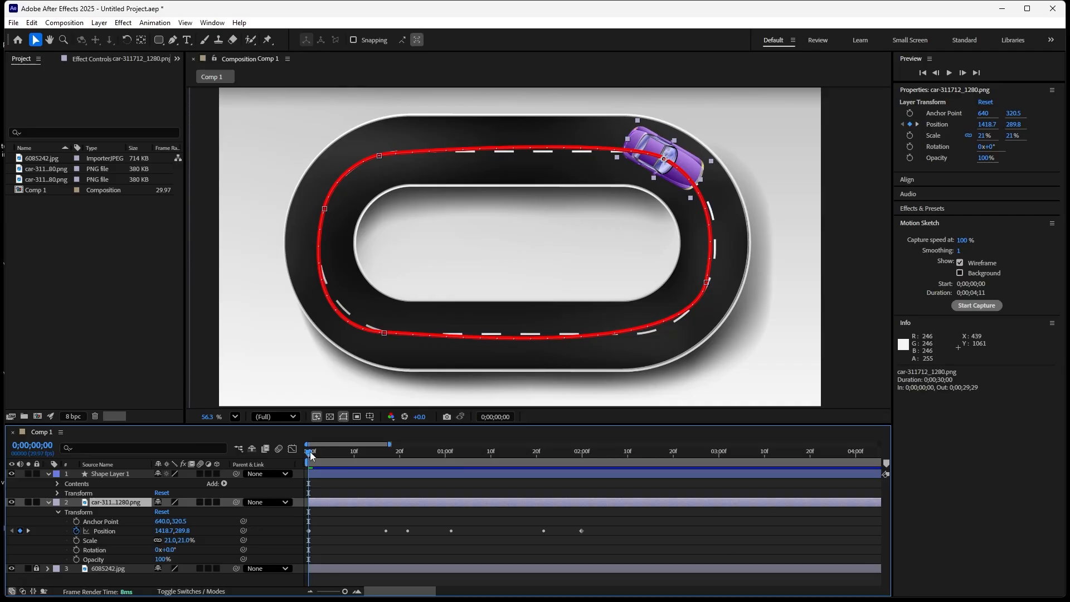
pyautogui.moveTo(306, 458); pyautogui.dragTo(378, 479)
pyautogui.moveTo(437, 498); pyautogui.dragTo(548, 531)
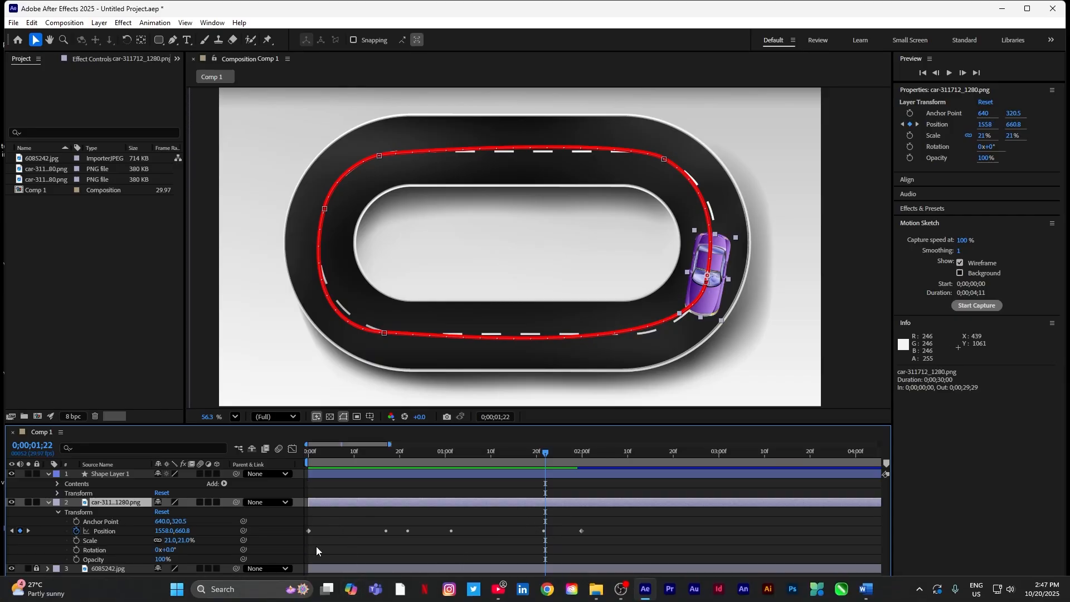
# Trim the work area to end at 0;00;01;29, beside the last Position keyframe, and preview the loop
pyautogui.moveTo(345, 592); pyautogui.dragTo(337, 595)
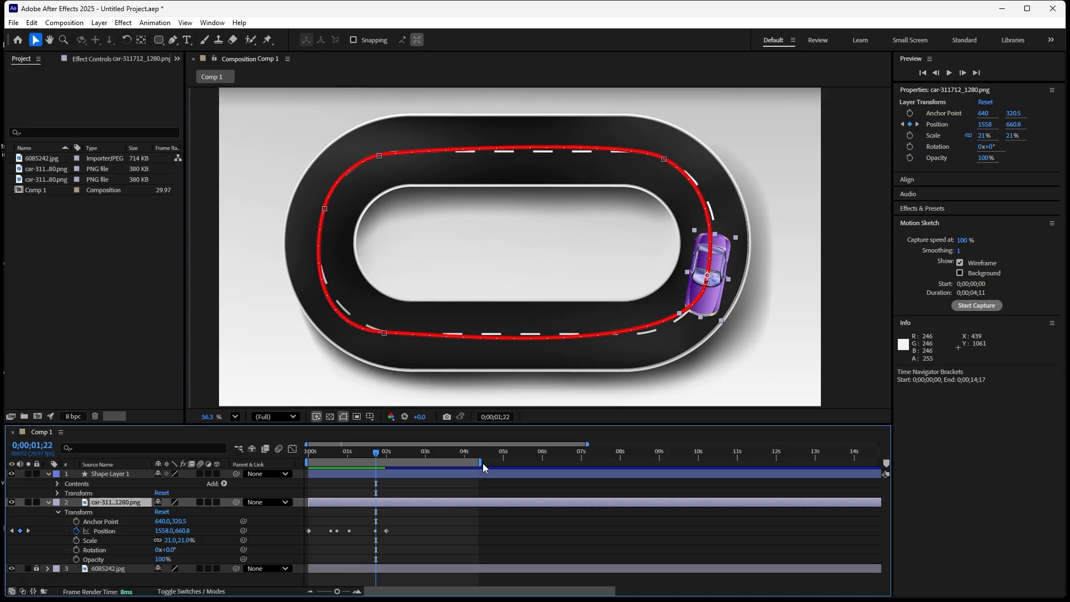
pyautogui.moveTo(477, 464); pyautogui.dragTo(389, 477)
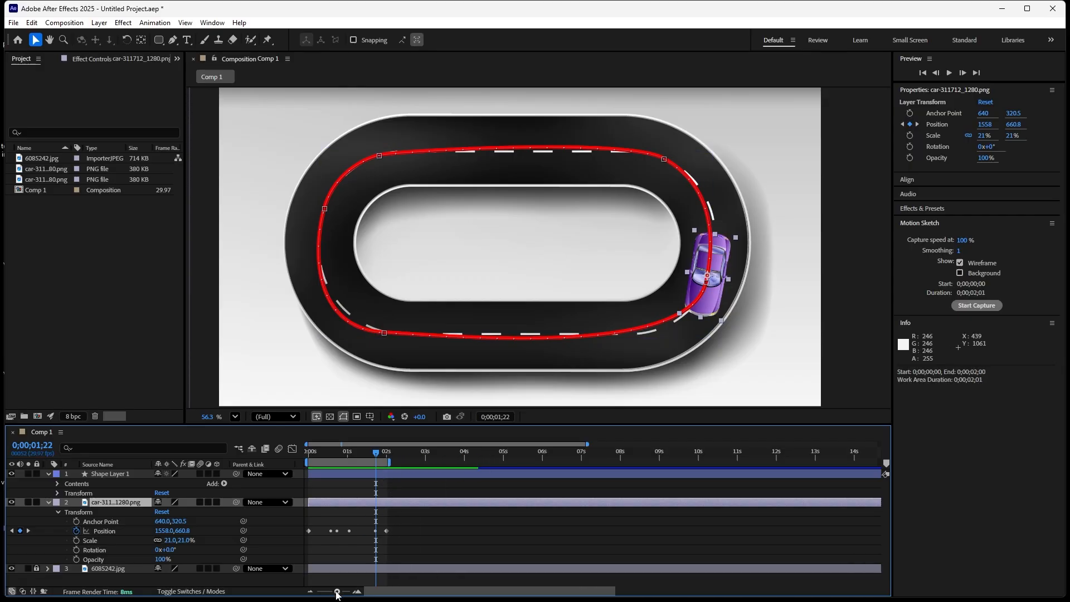
pyautogui.moveTo(336, 595); pyautogui.dragTo(350, 598)
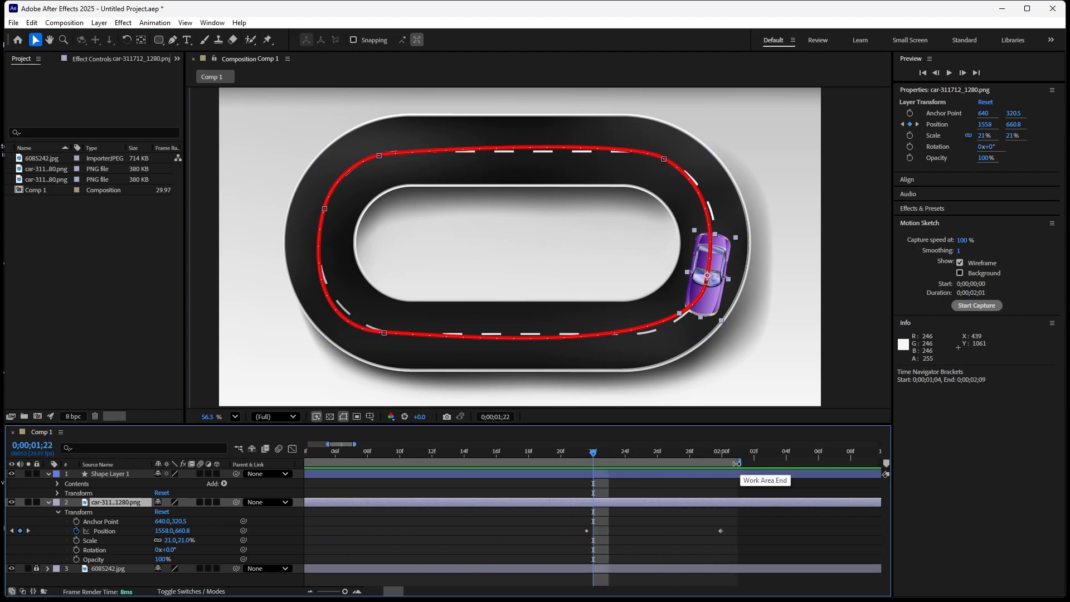
pyautogui.click(737, 462)
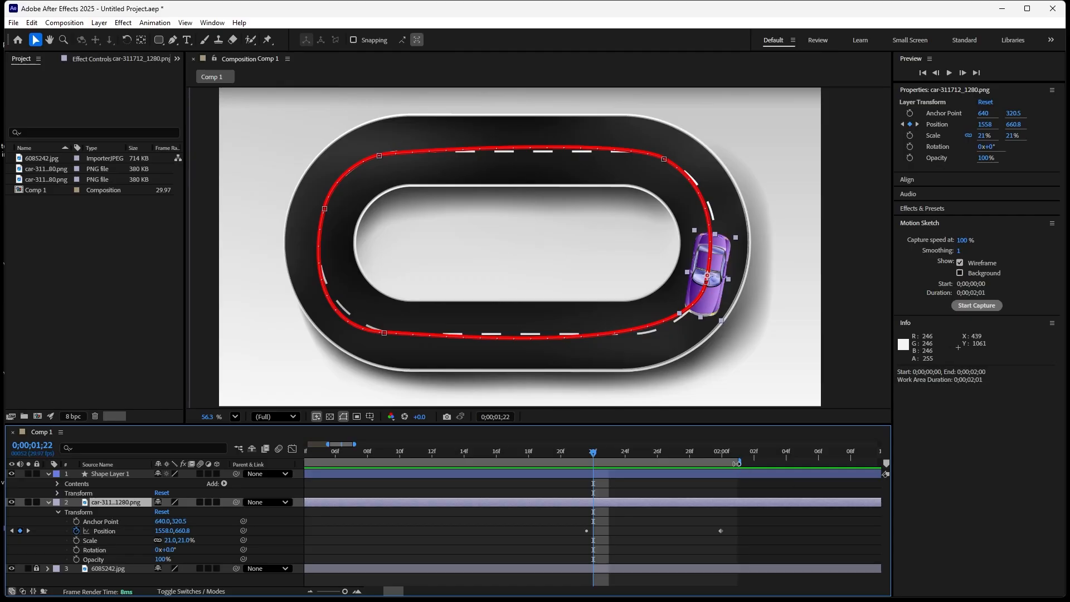
pyautogui.moveTo(737, 463); pyautogui.dragTo(724, 466)
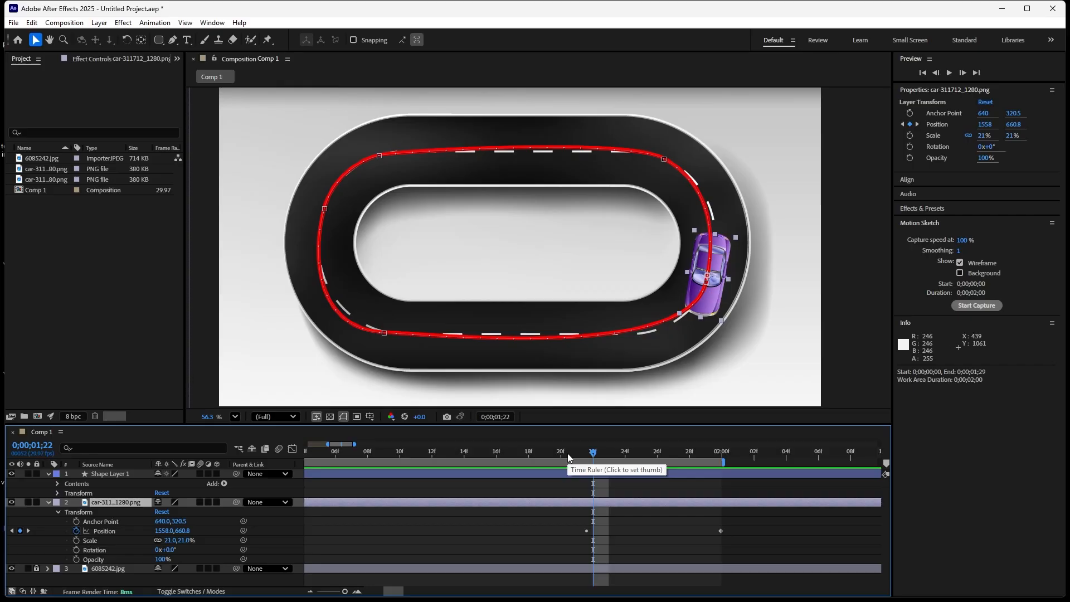
pyautogui.press('space')
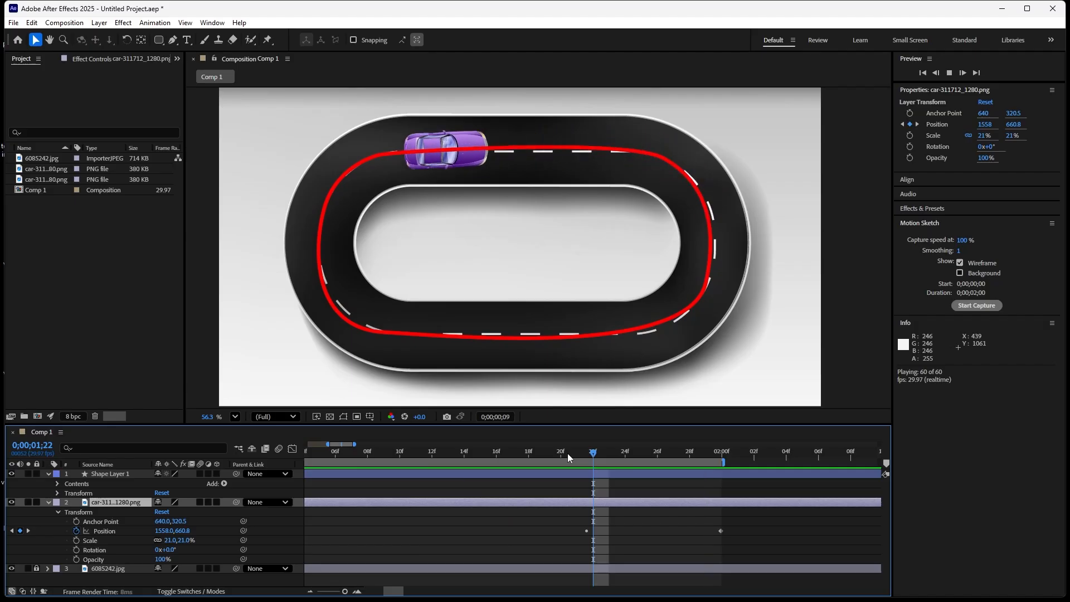
pyautogui.press('space')
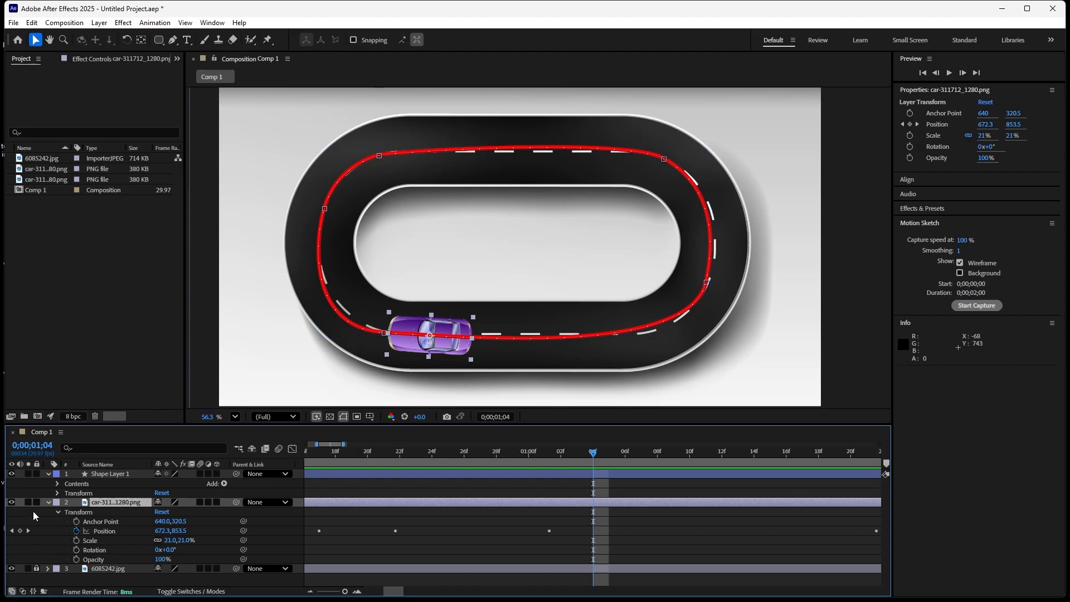
# Hide Shape Layer 1 so the red path is not drawn, and preview the car's lap
pyautogui.click(12, 473)
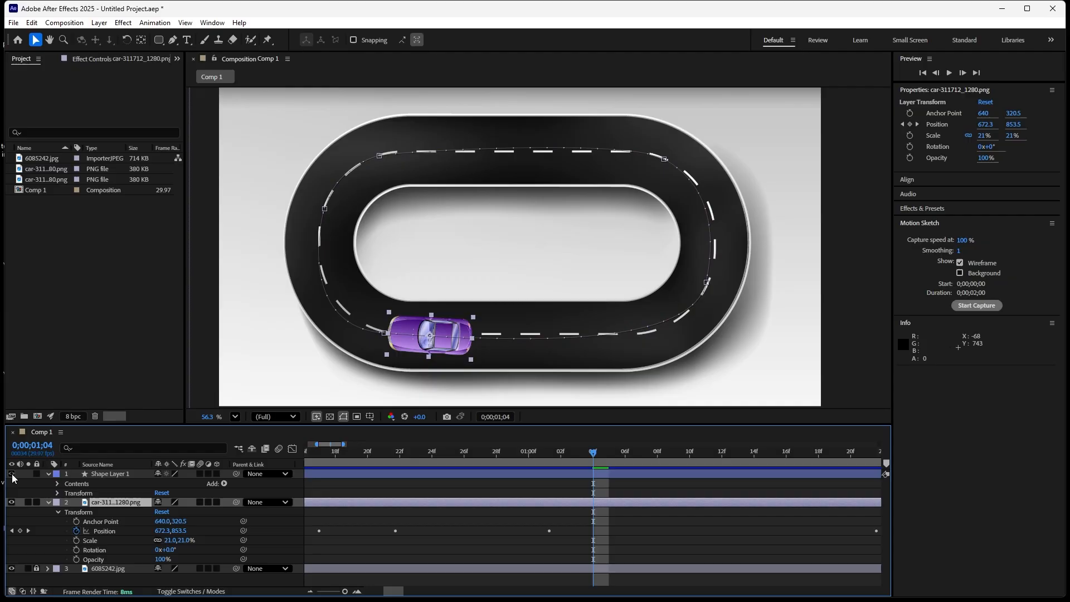
pyautogui.press('space')
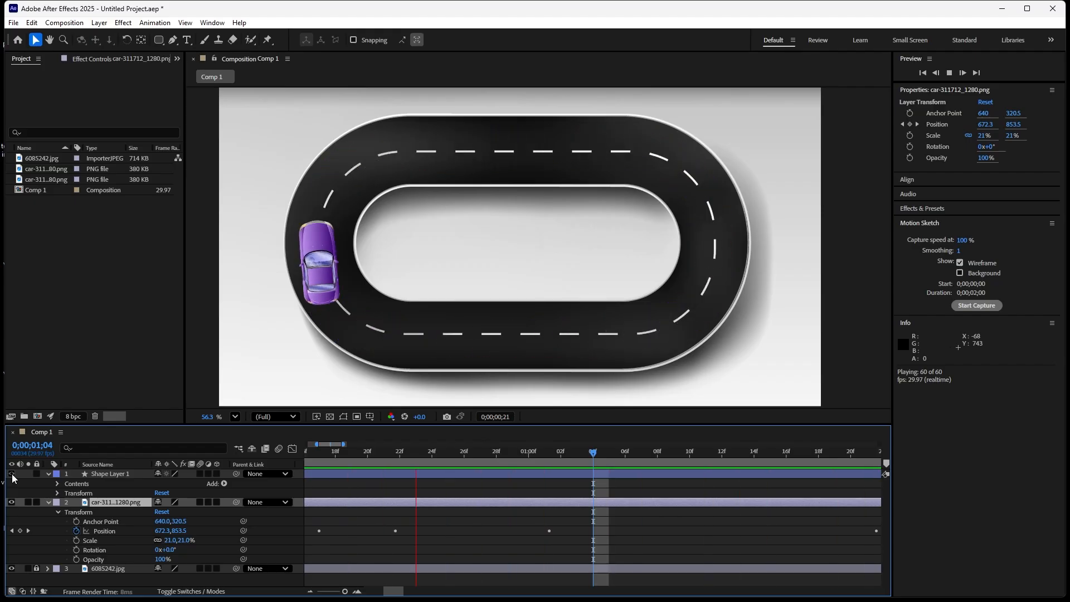
pyautogui.press('space')
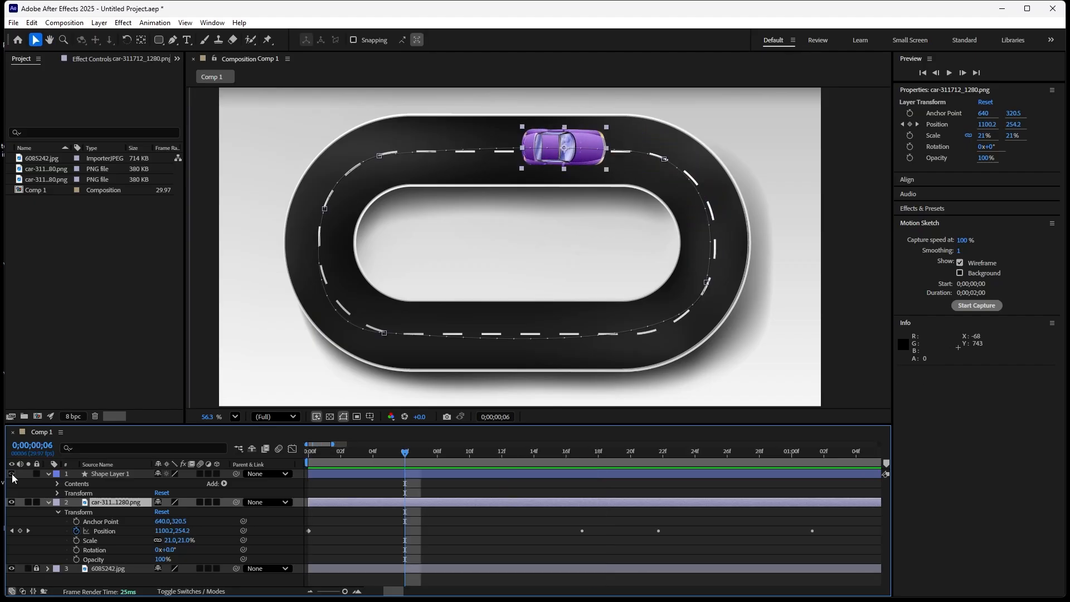
pyautogui.click(12, 475)
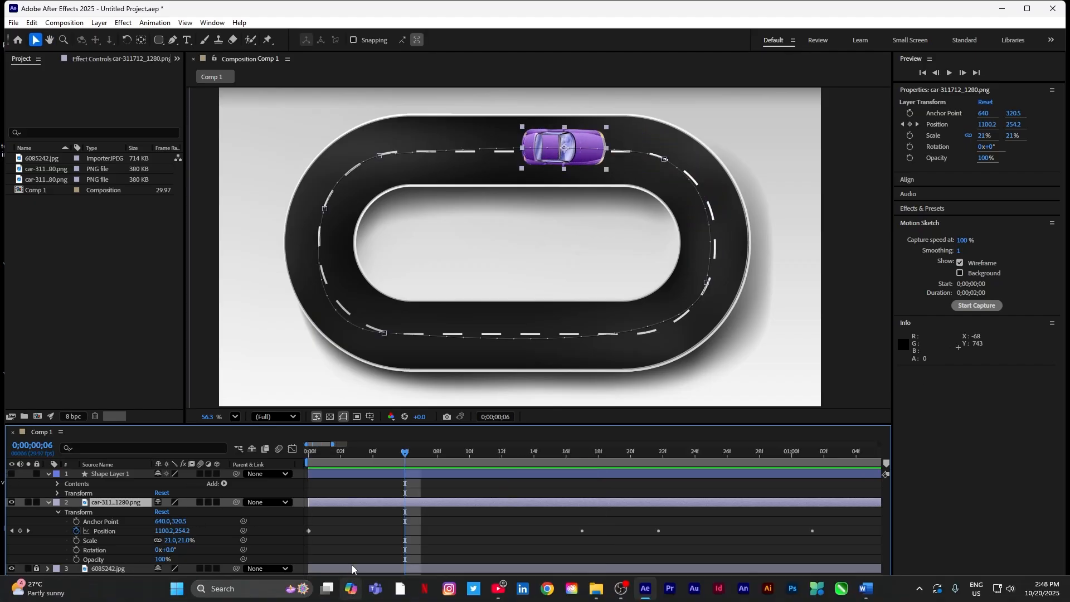
# Select all the car's Position keyframes and enable motion blur for the composition and the car layer
pyautogui.click(345, 590)
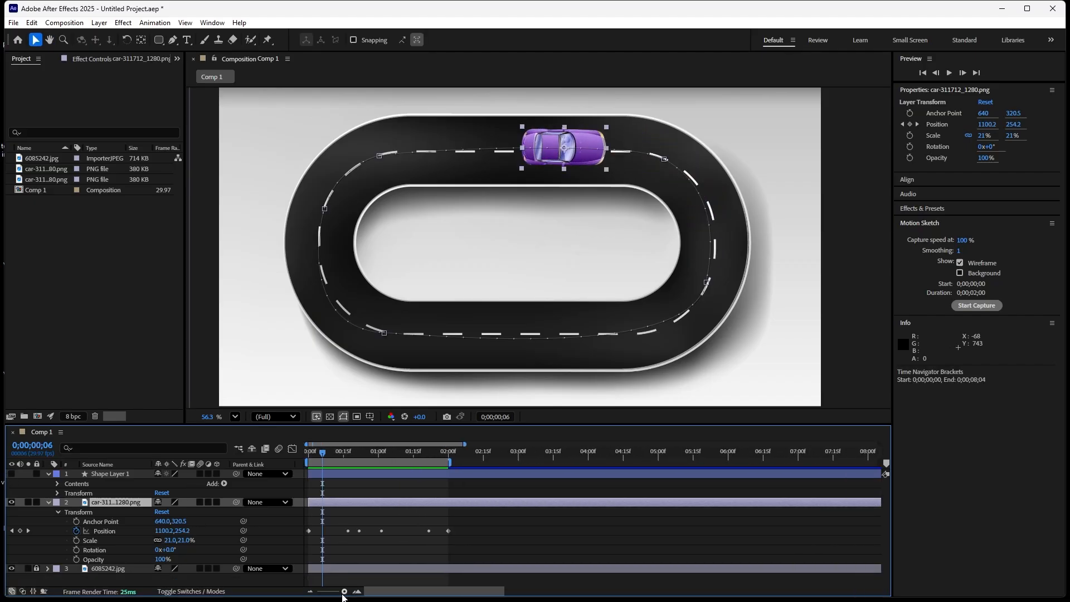
pyautogui.moveTo(472, 539); pyautogui.dragTo(306, 555)
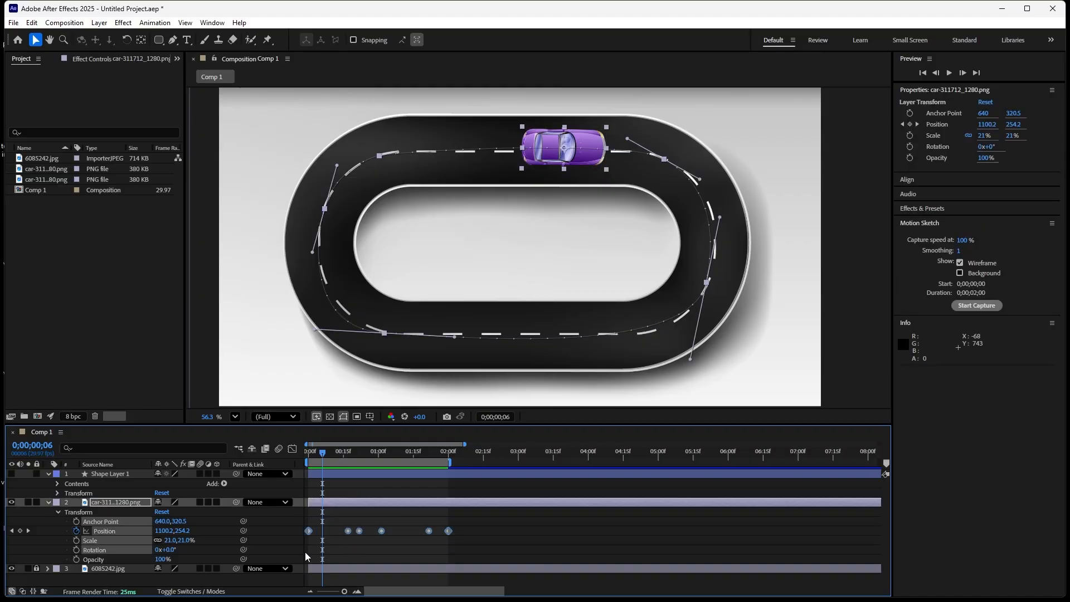
pyautogui.click(277, 451)
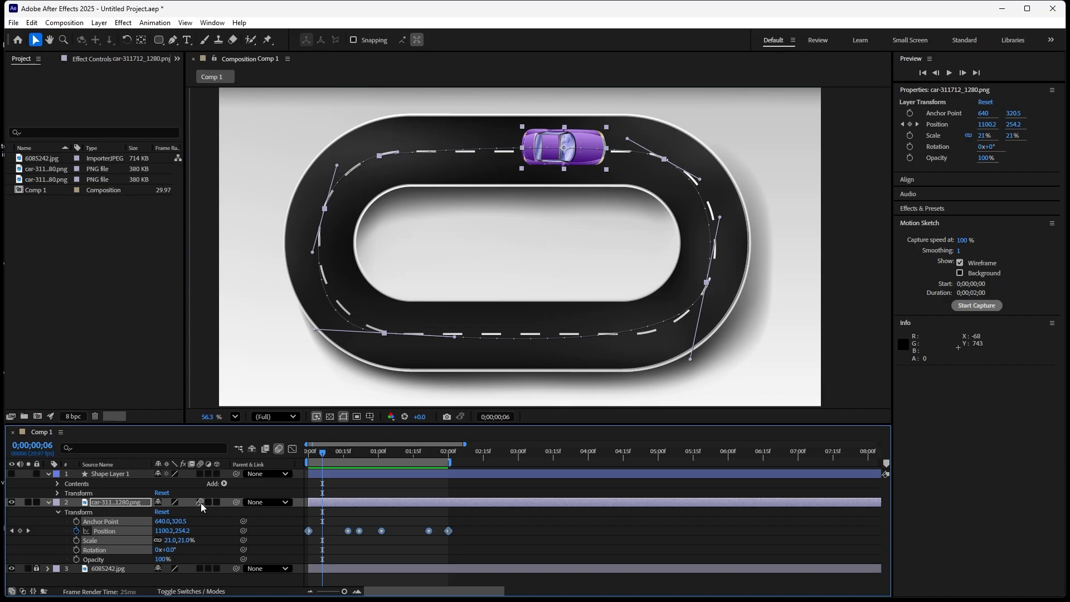
pyautogui.click(201, 503)
# Compare the car up close with its motion blur off and on, and preview the whole lap
pyautogui.scroll(5, 578, 129)
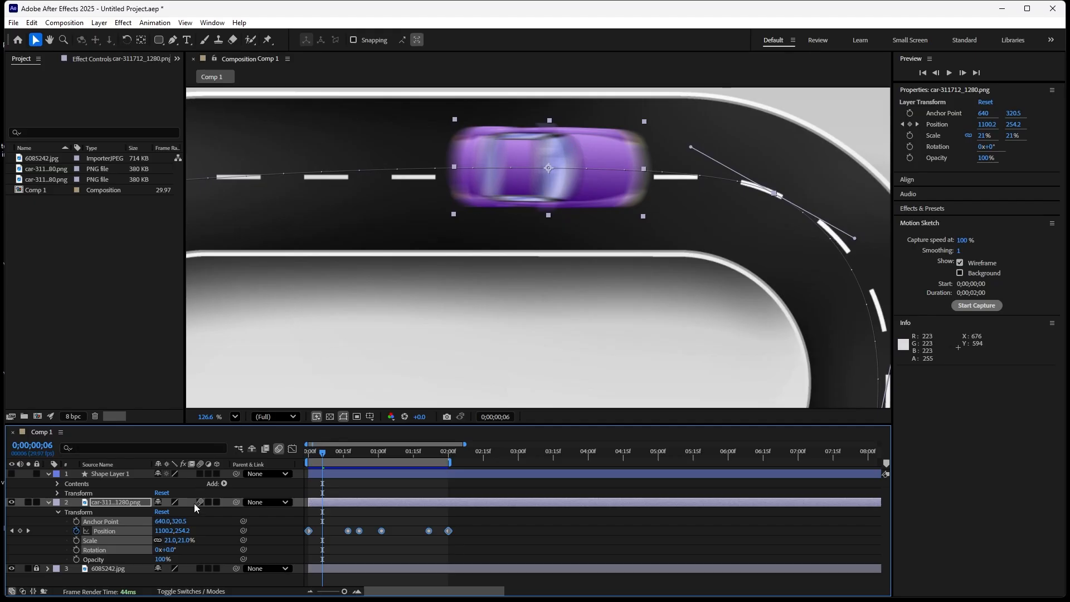
pyautogui.click(201, 502)
pyautogui.click(200, 502)
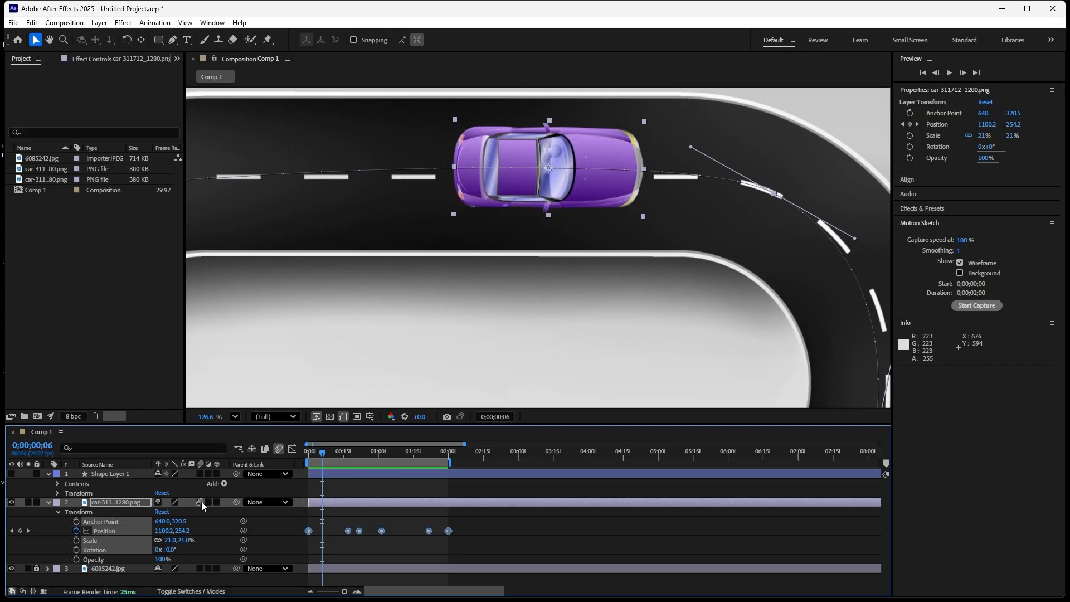
pyautogui.scroll(-6, 539, 176)
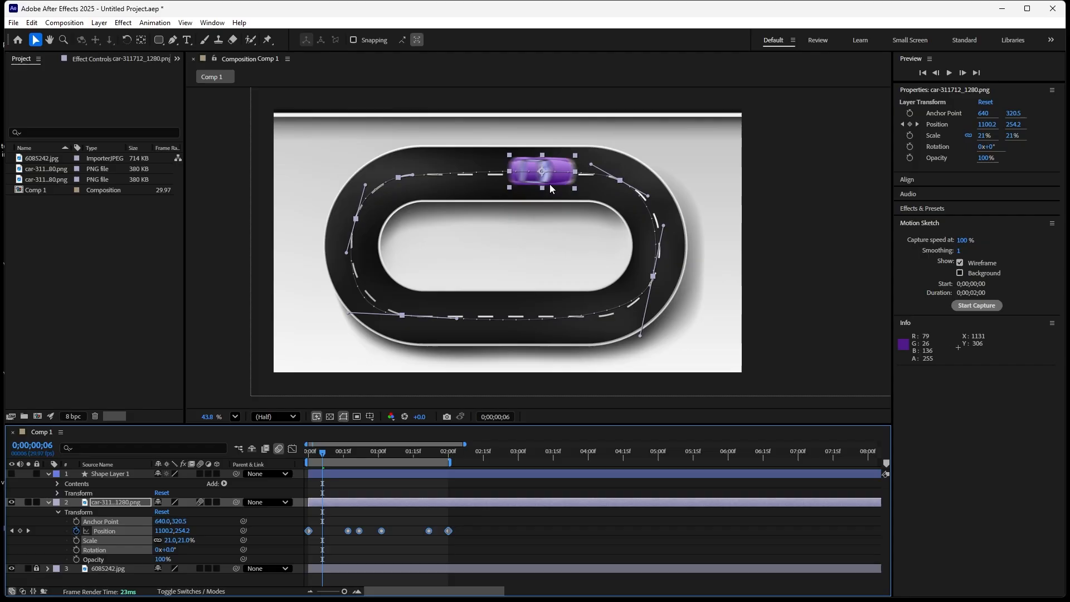
pyautogui.press('space')
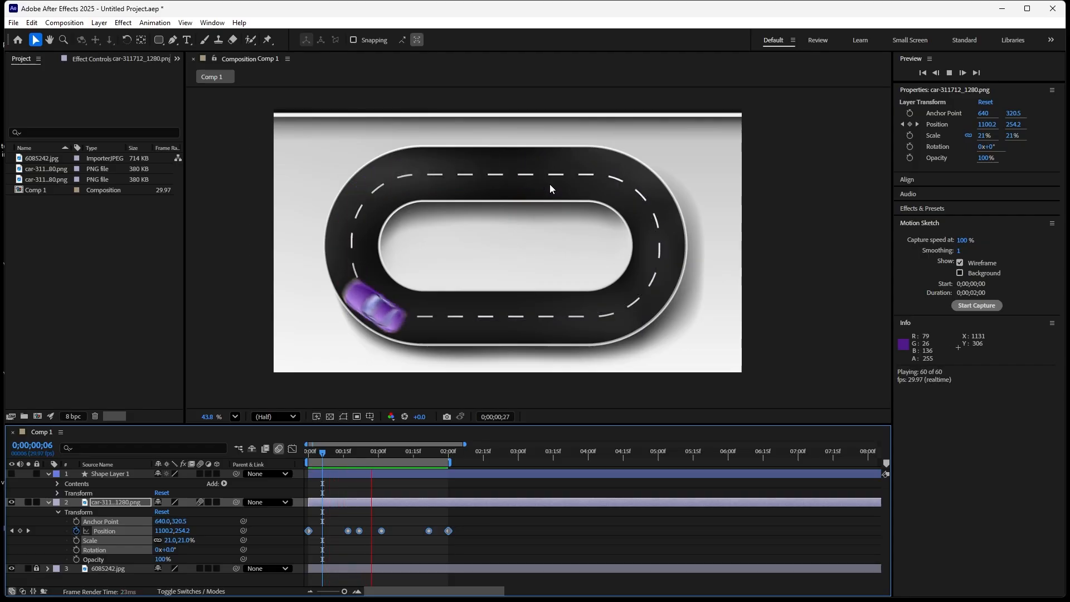